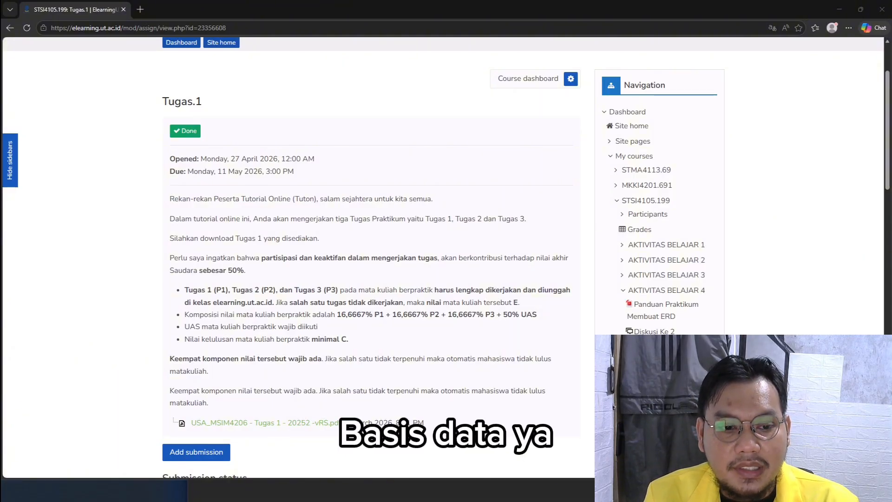
# View the Basis Data course page and return to the Tugas.1 assignment page
pyautogui.scroll(2, 473, 192)
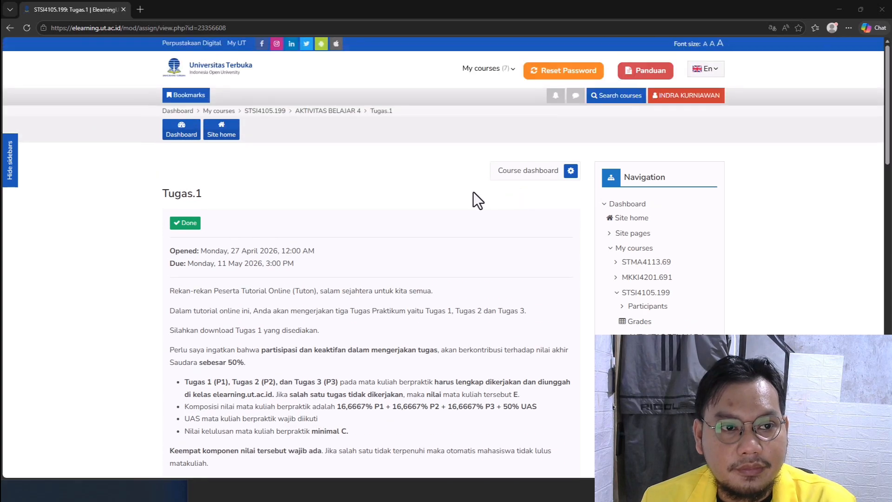
pyautogui.click(494, 171)
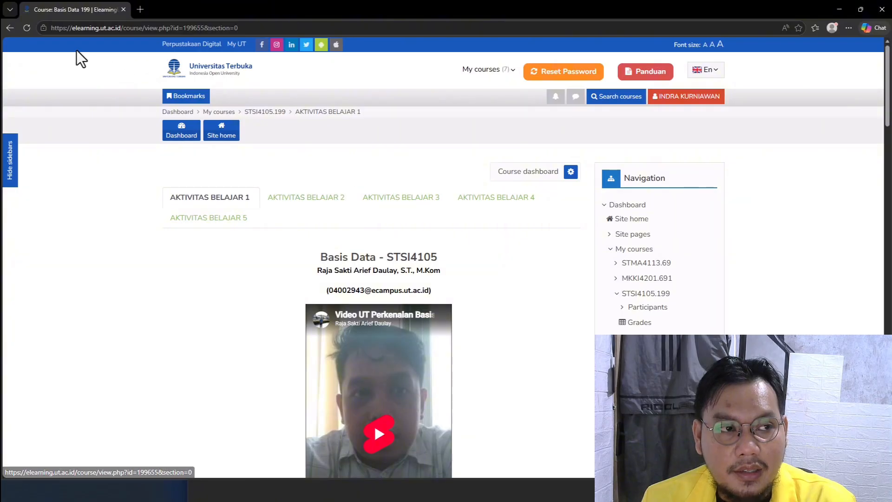
pyautogui.click(9, 27)
# Dismiss the translation offer, download the attached Tugas 1 assignment PDF, and open the downloaded file
pyautogui.scroll(-3, 297, 207)
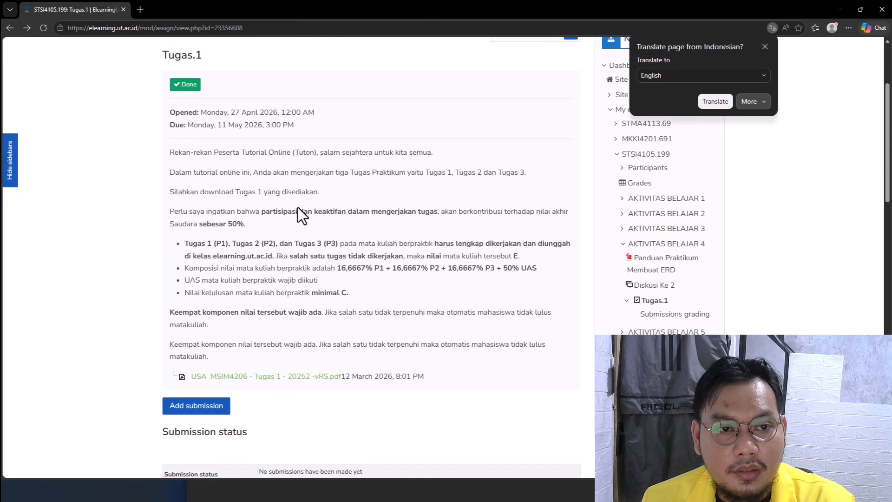
pyautogui.click(765, 46)
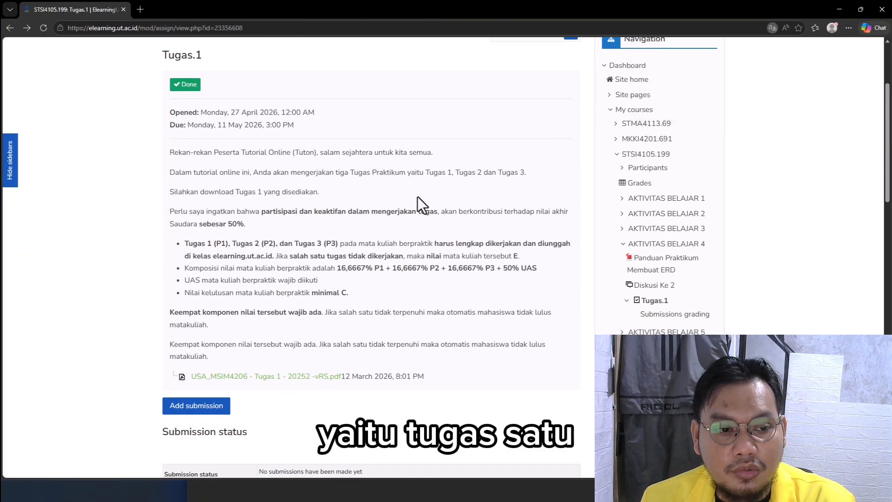
pyautogui.click(241, 380)
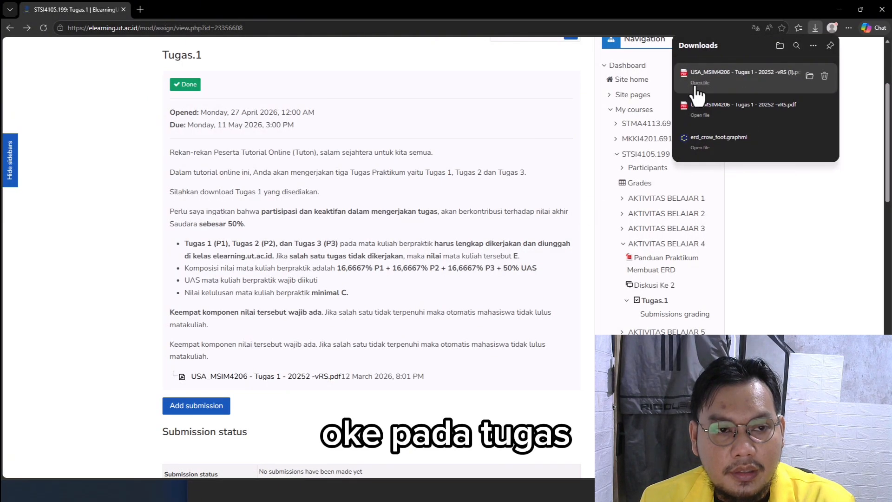
pyautogui.click(701, 85)
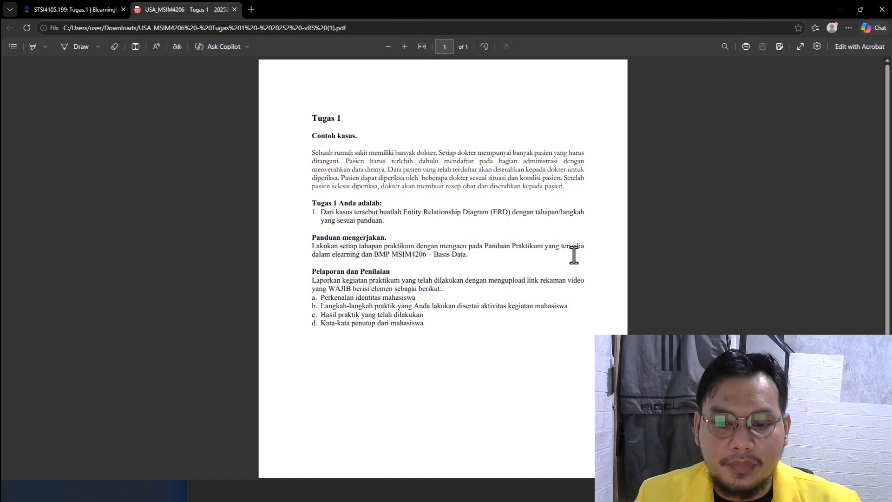
# Switch to yEd and place three plain Entity nodes in a horizontal row on the blank canvas
pyautogui.click(475, 483)
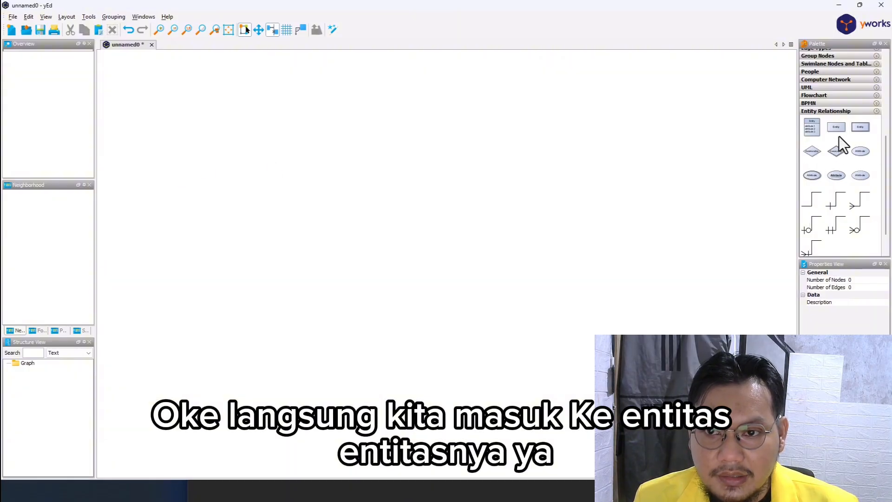
pyautogui.moveTo(839, 129); pyautogui.dragTo(197, 154)
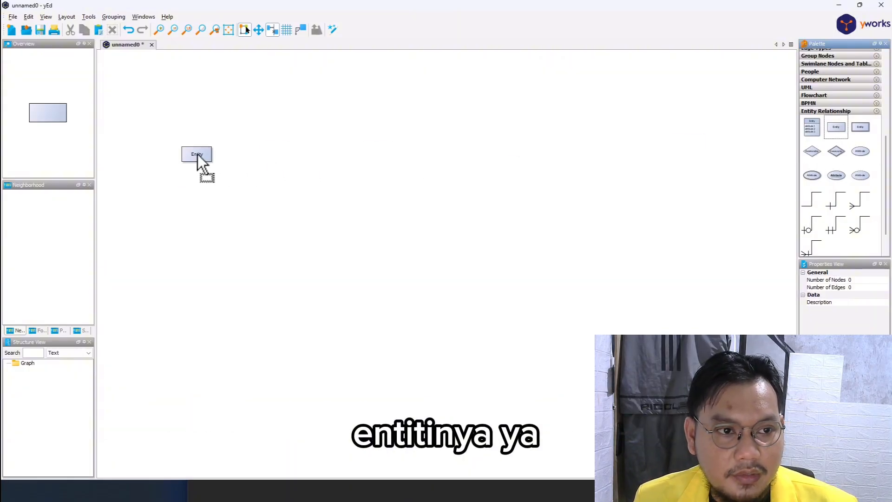
pyautogui.moveTo(843, 129); pyautogui.dragTo(412, 155)
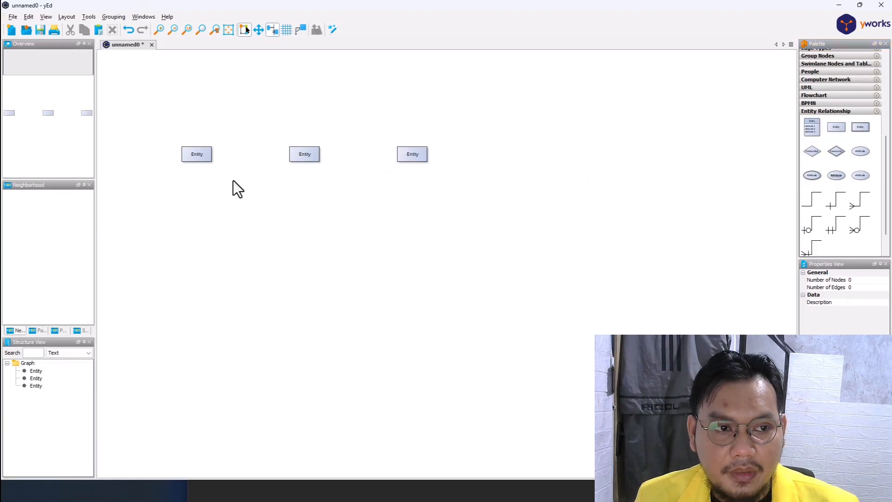
# Label the first entity in the row DOKTER
pyautogui.click(197, 154)
pyautogui.click(197, 153)
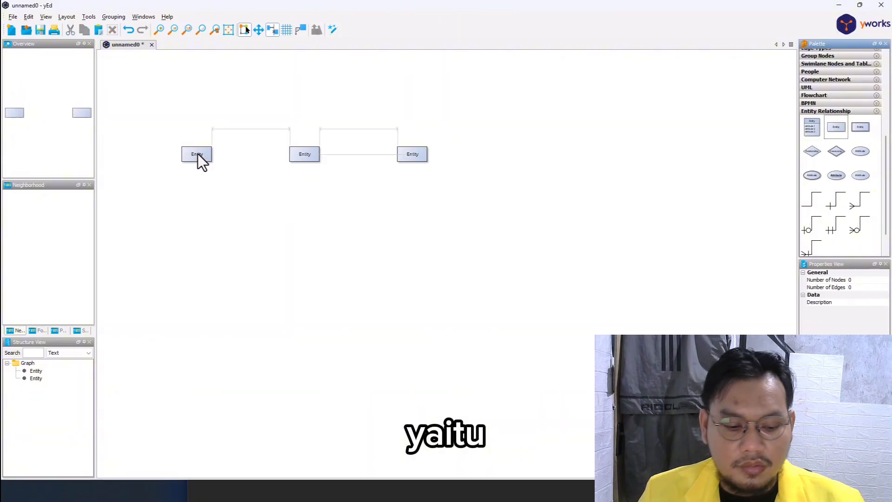
pyautogui.write('Dok')
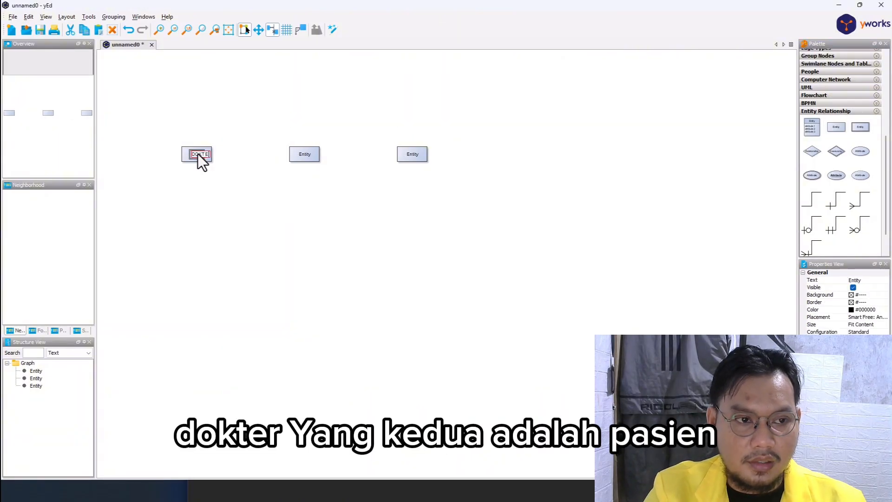
pyautogui.press('Return')
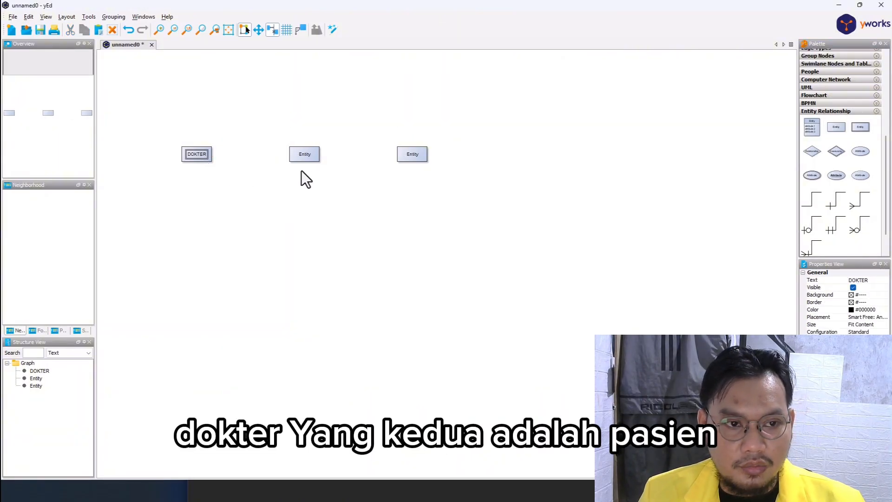
# Label the middle entity PASIEN
pyautogui.doubleClick(309, 152)
pyautogui.write('P')
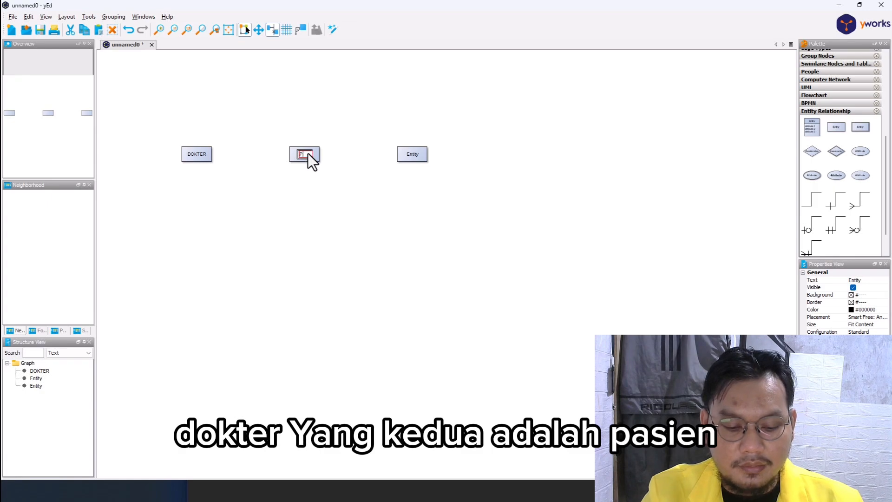
pyautogui.write('AS')
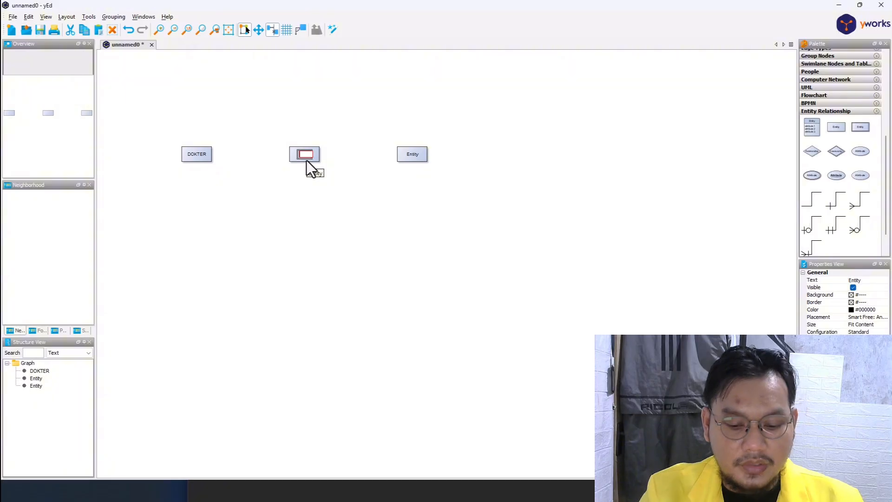
pyautogui.write('PASEI')
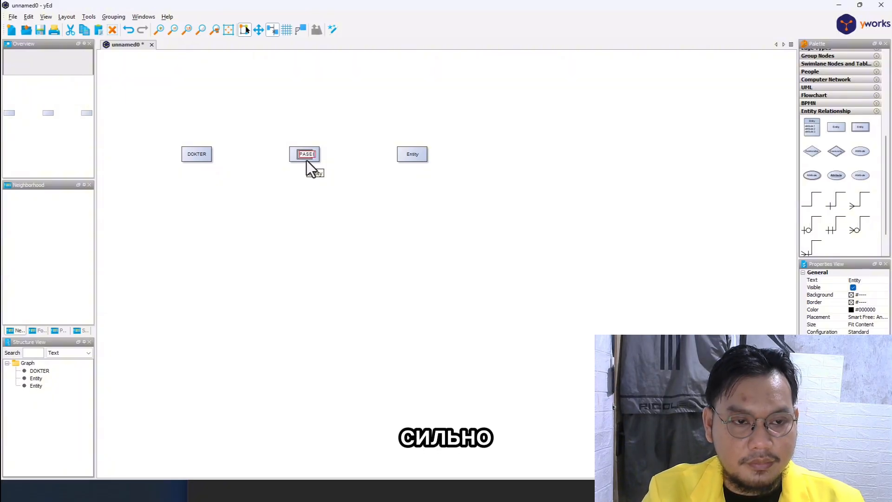
pyautogui.press('BackSpace')
pyautogui.press('BackSpace')
pyautogui.write('IEN')
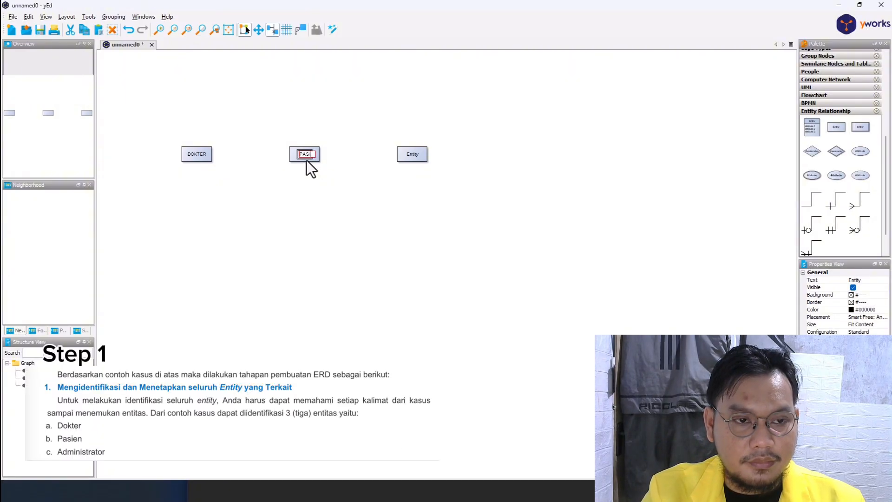
pyautogui.press('Return')
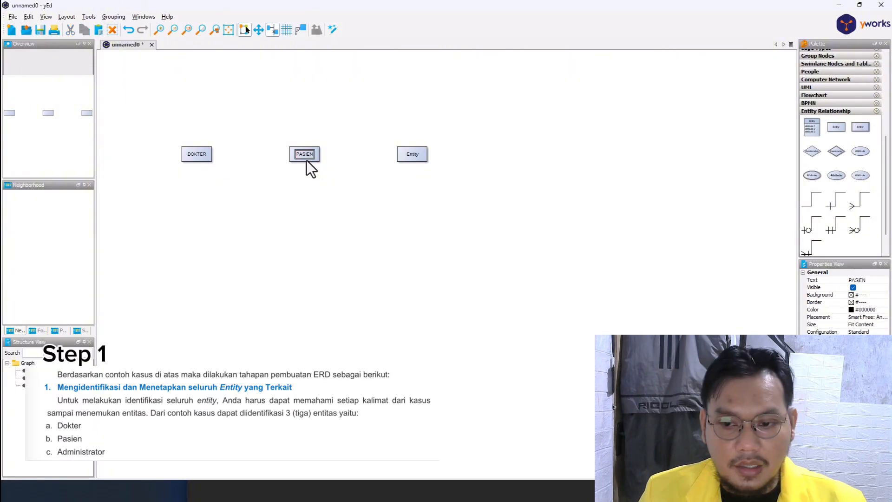
# Label the last entity in the row ADMINISTRATOR
pyautogui.doubleClick(415, 155)
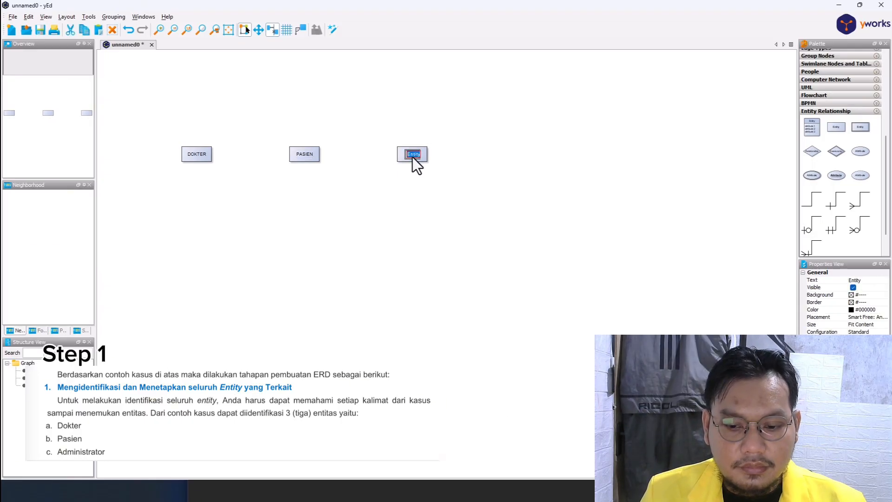
pyautogui.write('ADMINI')
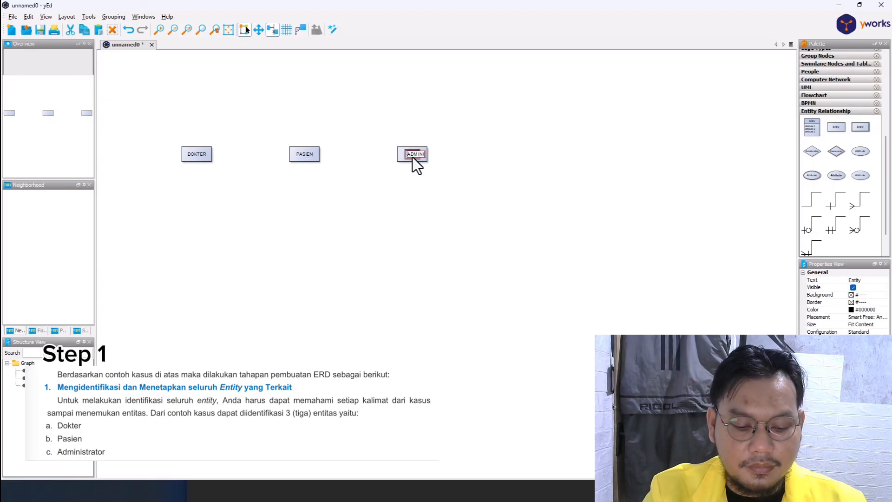
pyautogui.write('STRATOR')
pyautogui.press('Return')
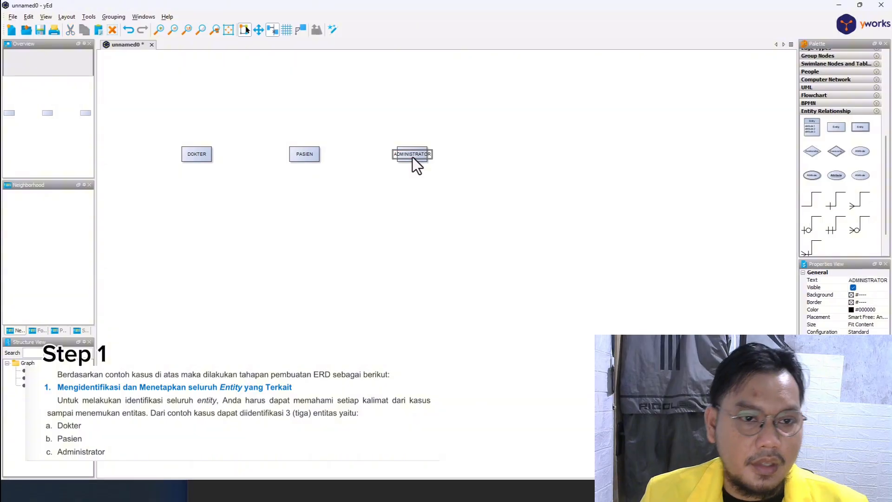
# Enlarge the ADMINISTRATOR, PASIEN and DOKTER entities so the boxes comfortably hold their labels and look similar in size
pyautogui.click(402, 160)
pyautogui.moveTo(428, 163); pyautogui.dragTo(442, 169)
pyautogui.click(312, 160)
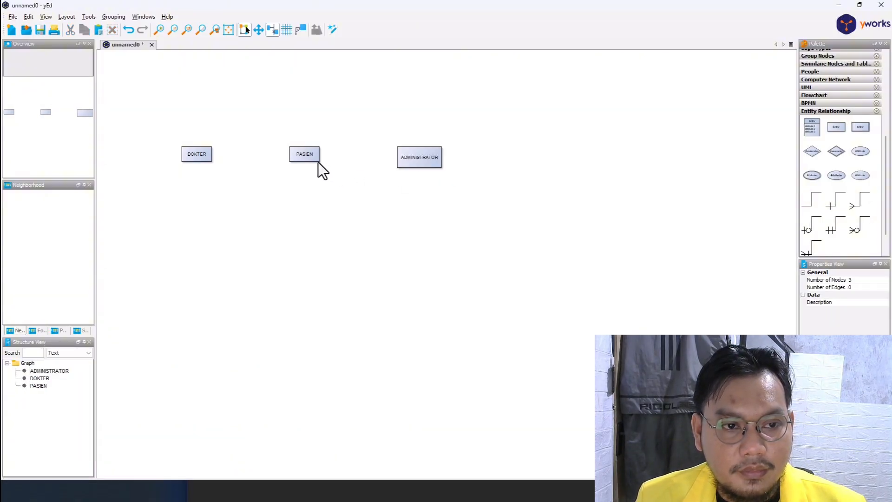
pyautogui.moveTo(319, 163); pyautogui.dragTo(332, 168)
pyautogui.click(239, 163)
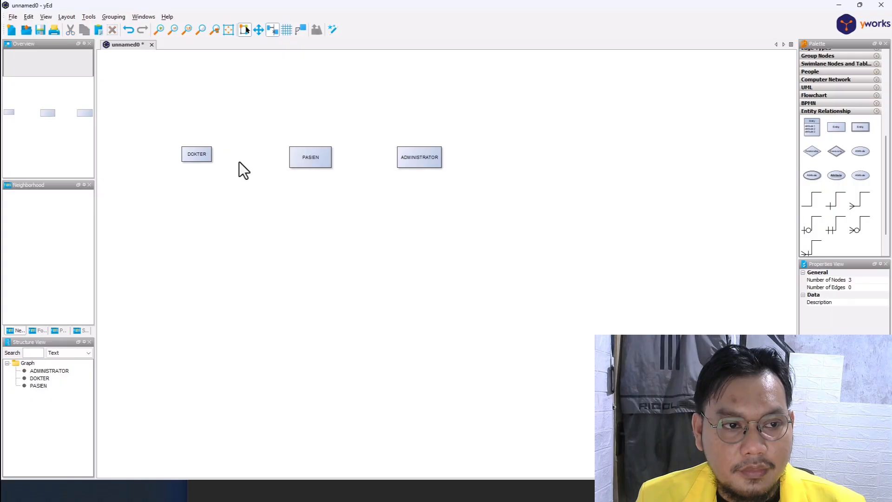
pyautogui.click(207, 159)
pyautogui.moveTo(212, 162)
pyautogui.mouseDown()
pyautogui.moveTo(231, 172)
pyautogui.moveTo(224, 168)
pyautogui.mouseUp()
pyautogui.click(255, 199)
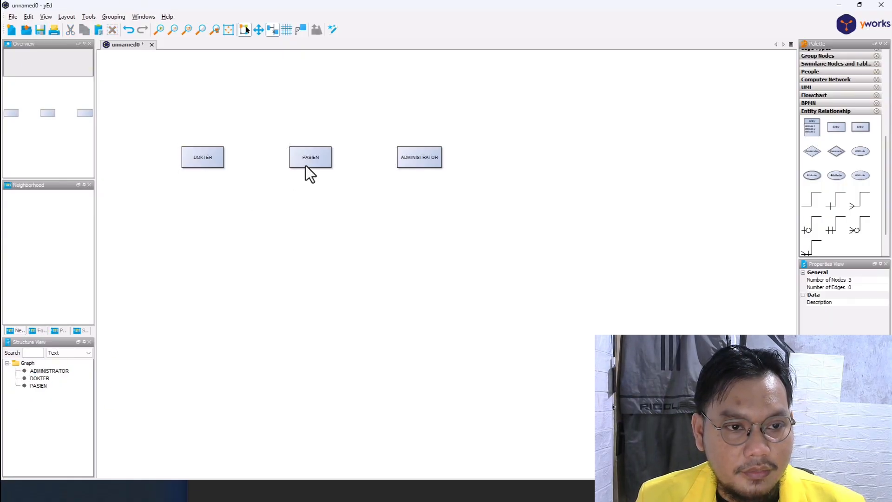
pyautogui.moveTo(306, 166); pyautogui.dragTo(281, 289)
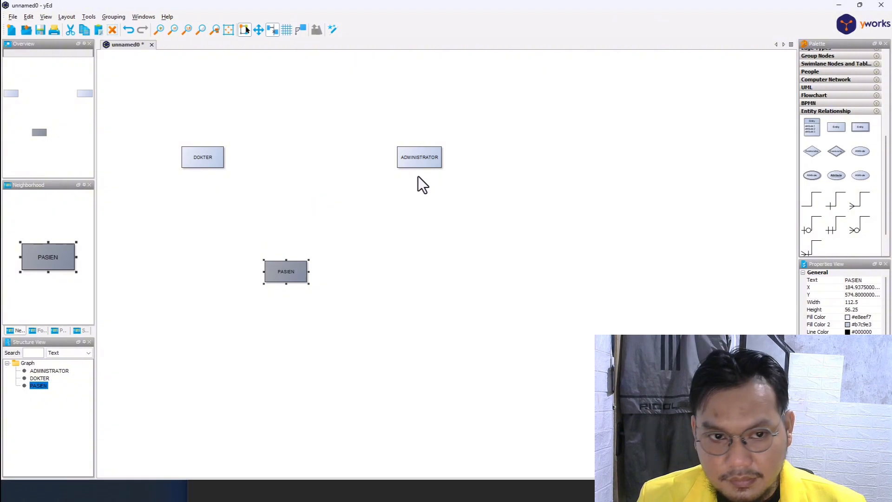
pyautogui.moveTo(405, 149); pyautogui.dragTo(348, 124)
pyautogui.hotkey('ctrl', 'z')
pyautogui.hotkey('ctrl', 'z')
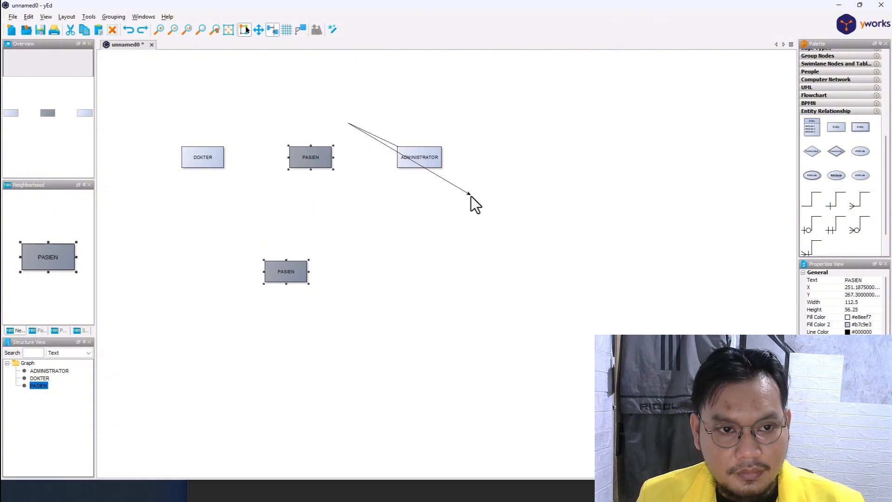
pyautogui.click(396, 198)
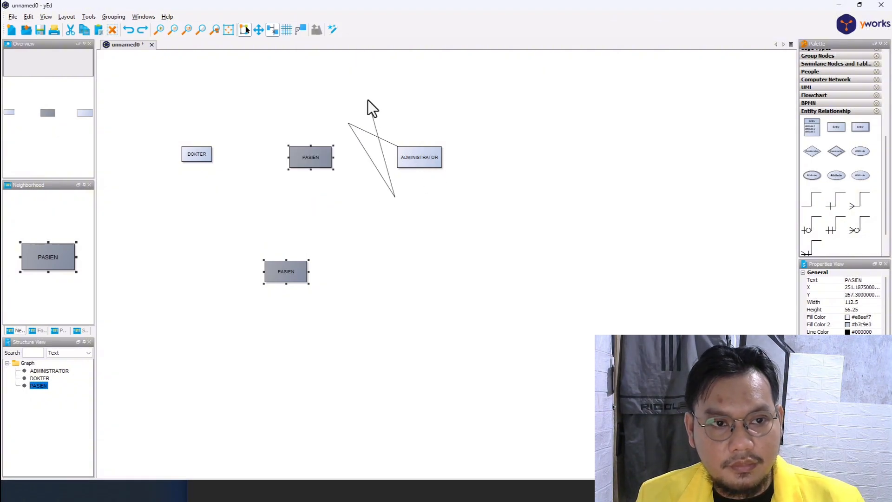
pyautogui.press('Escape')
pyautogui.click(372, 201)
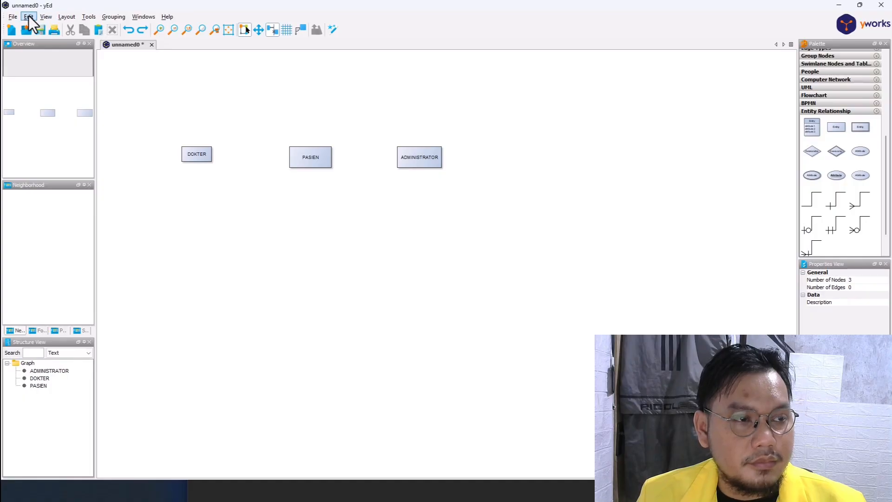
pyautogui.click(46, 17)
pyautogui.moveTo(32, 15)
pyautogui.click(42, 39)
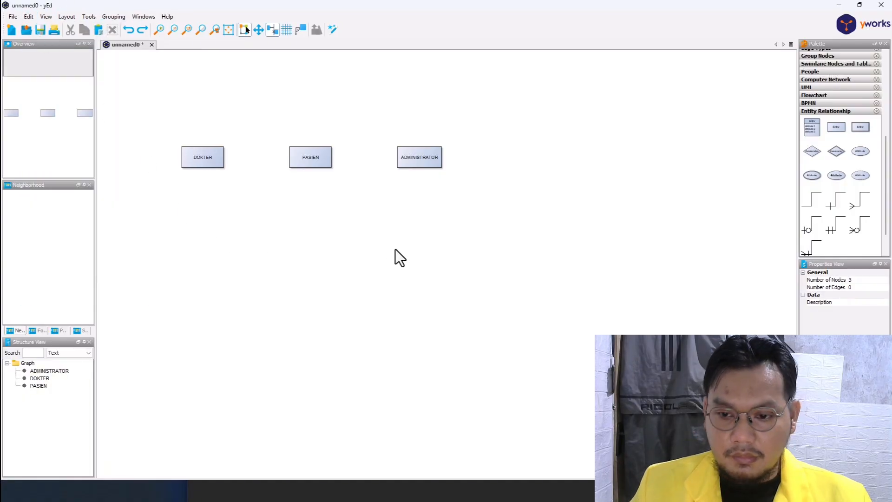
# Rearrange the entities in a triangle, with ADMINISTRATOR at the apex, DOKTER lower left and PASIEN lower right
pyautogui.click(317, 163)
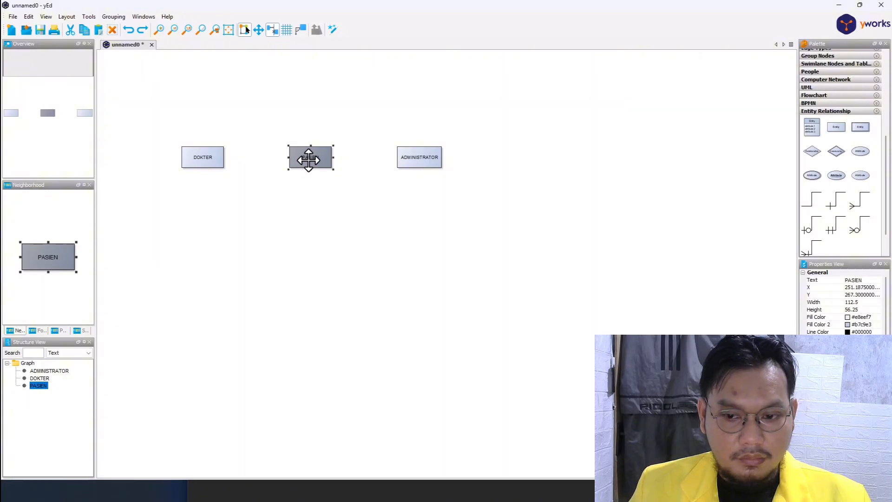
pyautogui.moveTo(309, 158); pyautogui.dragTo(498, 233)
pyautogui.click(417, 160)
pyautogui.moveTo(417, 161); pyautogui.dragTo(371, 135)
pyautogui.moveTo(200, 157); pyautogui.dragTo(245, 235)
pyautogui.click(384, 305)
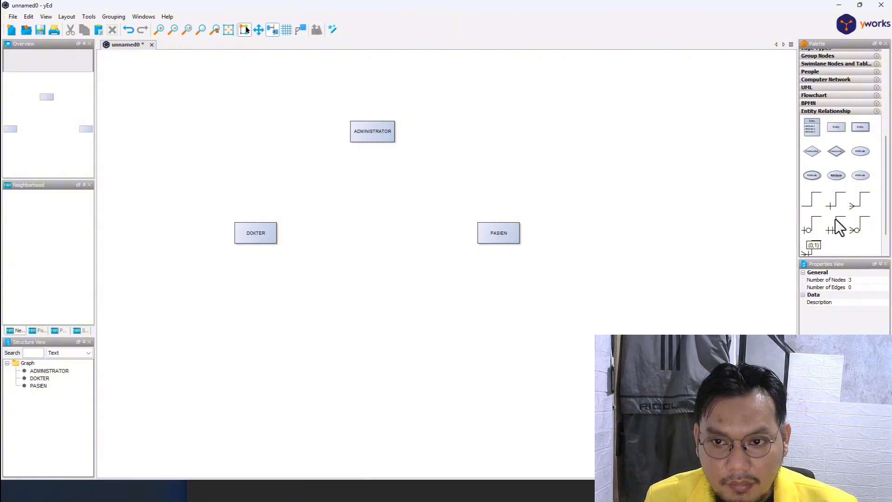
# Place three plain Attribute ellipses below and to the lower left of the DOKTER entity
pyautogui.moveTo(864, 157); pyautogui.dragTo(227, 274)
pyautogui.press('Delete')
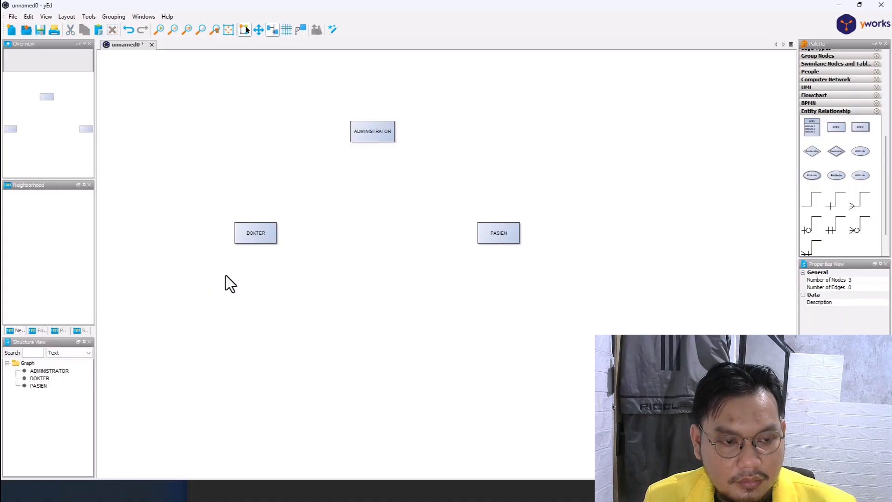
pyautogui.click(398, 164)
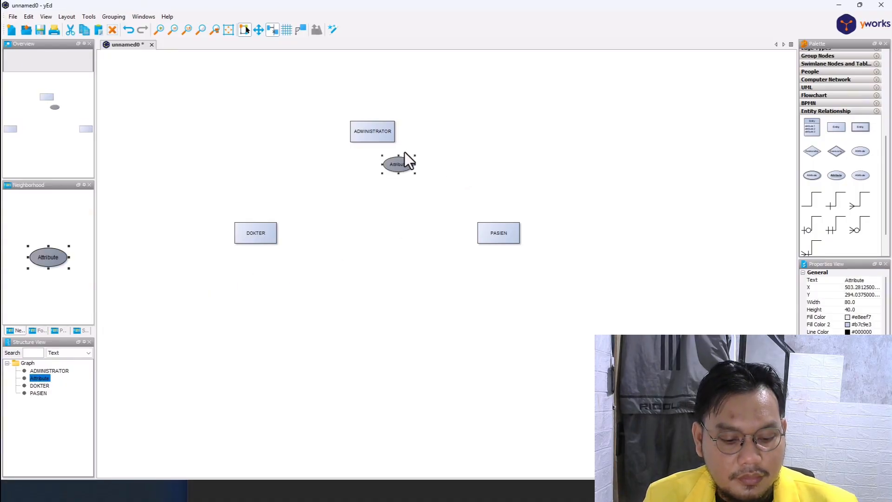
pyautogui.moveTo(397, 164); pyautogui.dragTo(228, 275)
pyautogui.moveTo(396, 163); pyautogui.dragTo(195, 260)
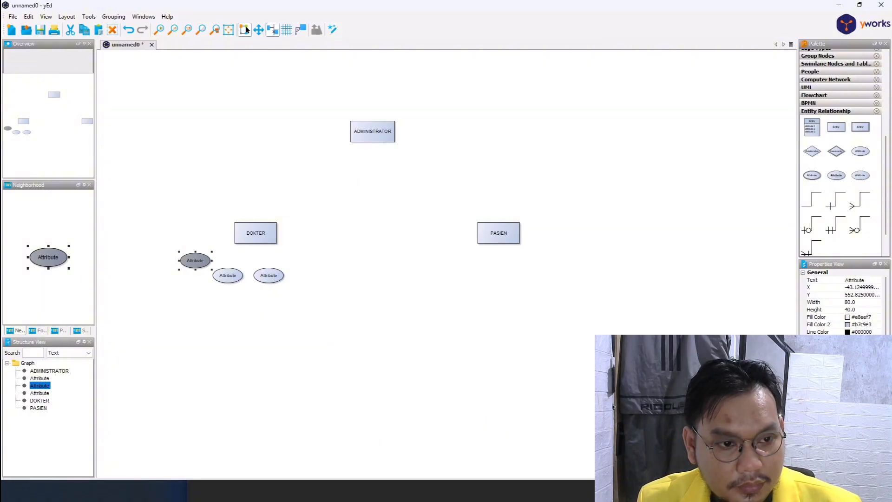
# Add four more copies of the Attribute ellipse around DOKTER, two to its left and two to its lower right
pyautogui.hotkey('ctrl', 'v')
pyautogui.moveTo(200, 269); pyautogui.dragTo(300, 278)
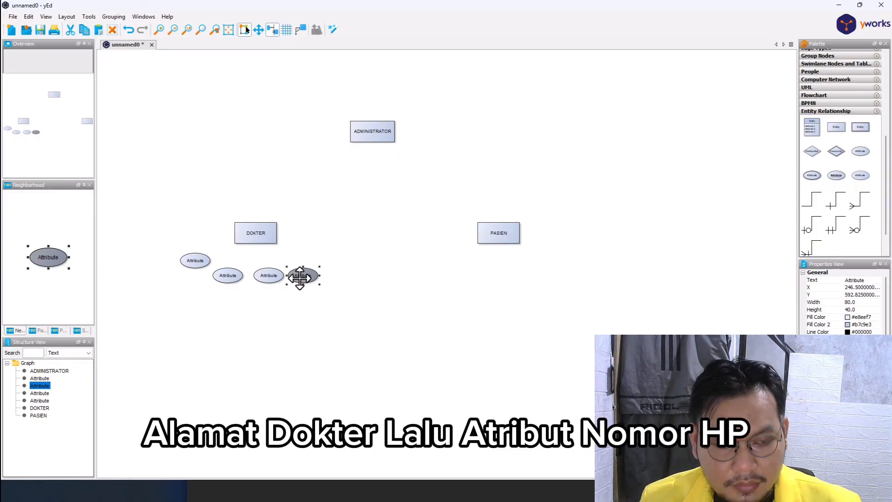
pyautogui.hotkey('ctrl', 'v')
pyautogui.moveTo(299, 278); pyautogui.dragTo(175, 207)
pyautogui.hotkey('ctrl', 'v')
pyautogui.hotkey('ctrl', 'v')
pyautogui.click(367, 309)
pyautogui.moveTo(343, 278); pyautogui.dragTo(335, 271)
pyautogui.click(449, 292)
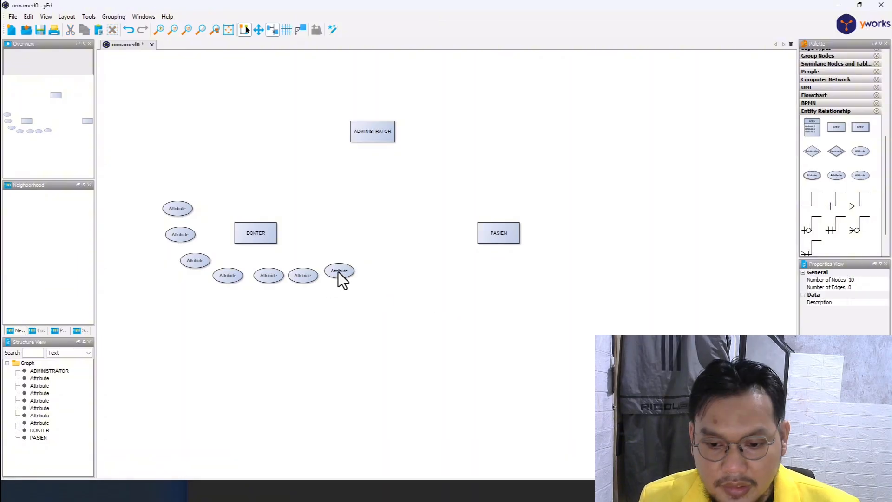
# Rename the uppermost attribute ellipse to the left of the DOKTER entity to id_dokter
pyautogui.doubleClick(171, 206)
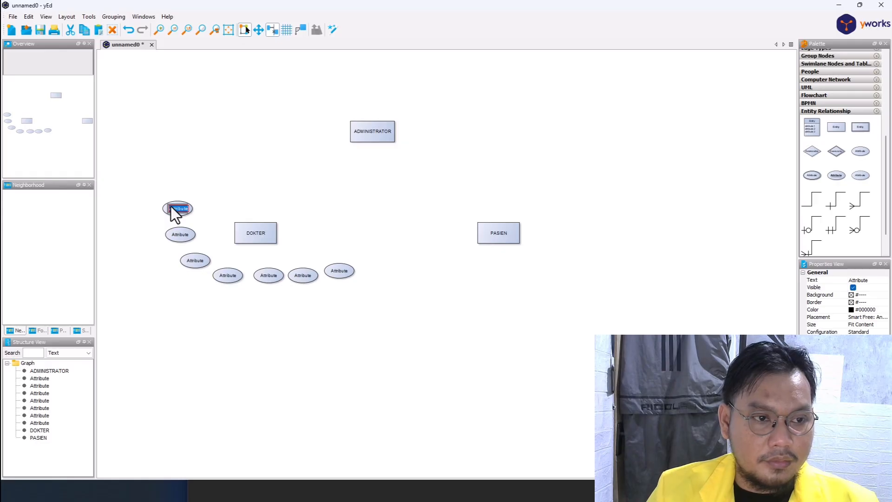
pyautogui.press('BackSpace')
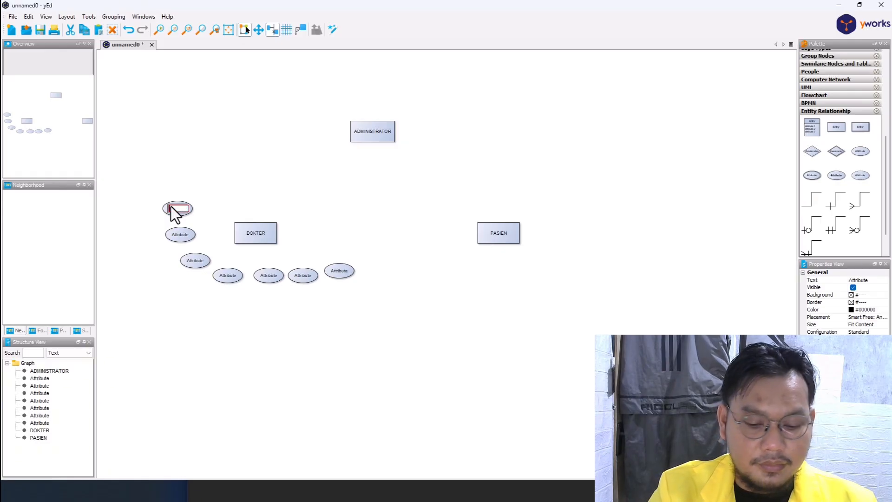
pyautogui.write('id')
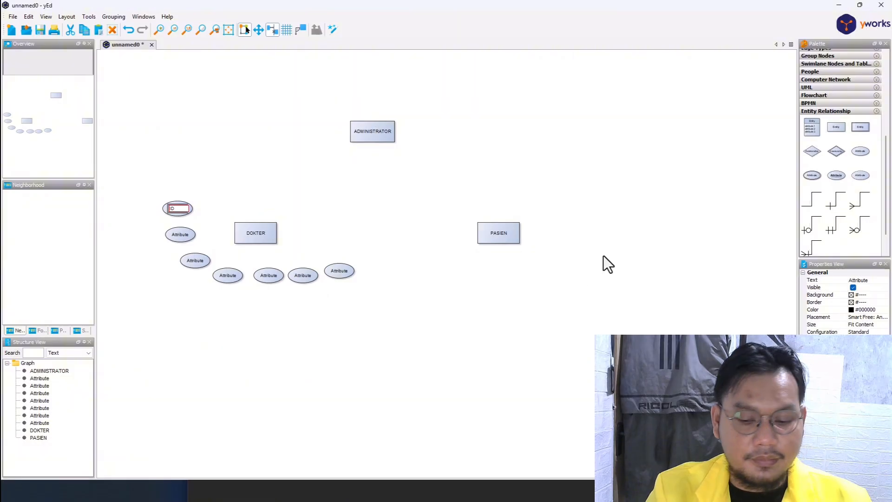
pyautogui.press('BackSpace')
pyautogui.press('BackSpace')
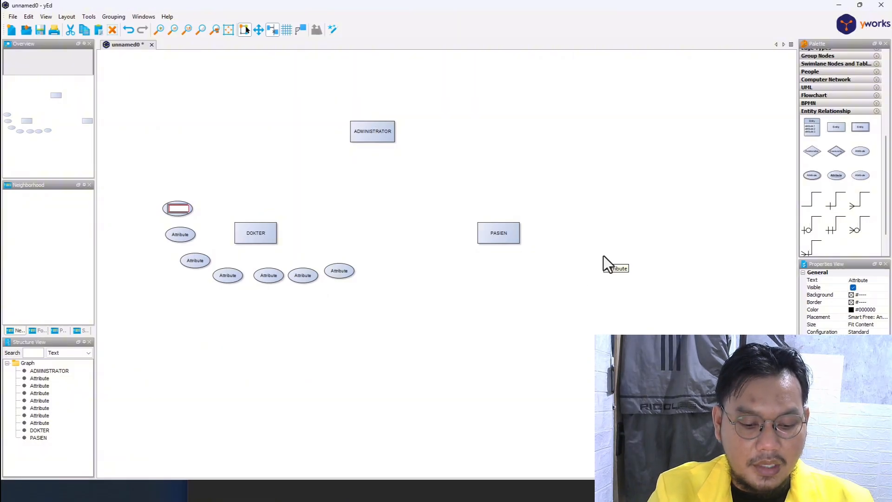
pyautogui.write('id_dokter')
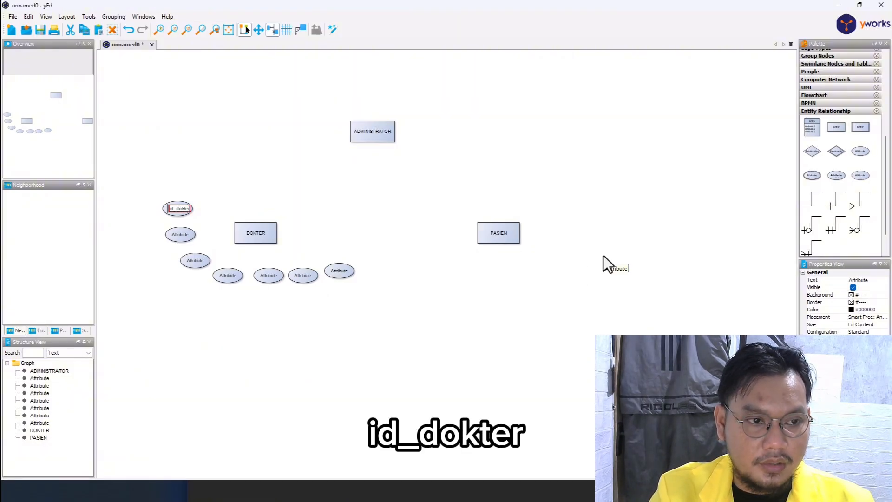
pyautogui.press('Return')
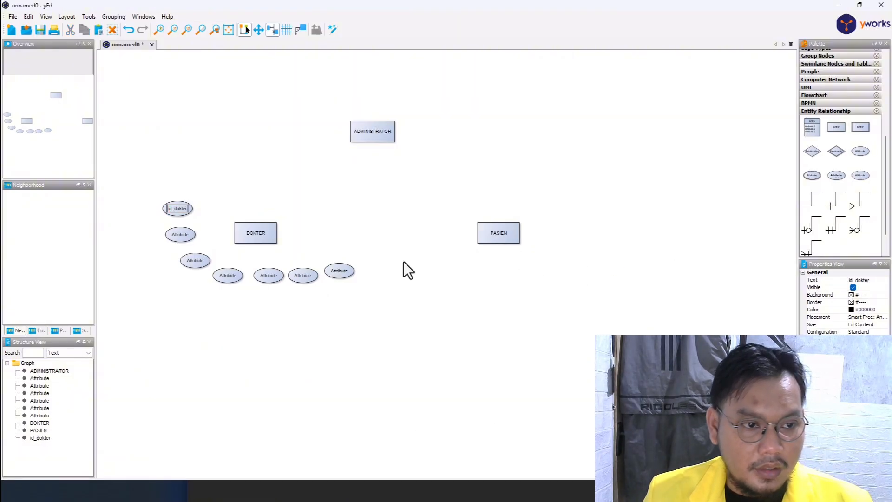
# Rename the next two attribute ellipses below id_dokter to nama_dokter and tgl_lahir
pyautogui.doubleClick(180, 234)
pyautogui.write('nama_dok')
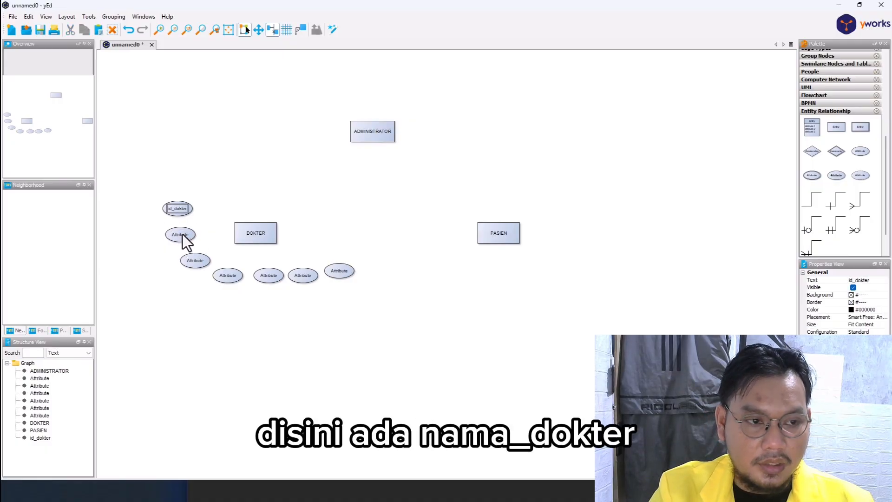
pyautogui.write('ter')
pyautogui.press('Return')
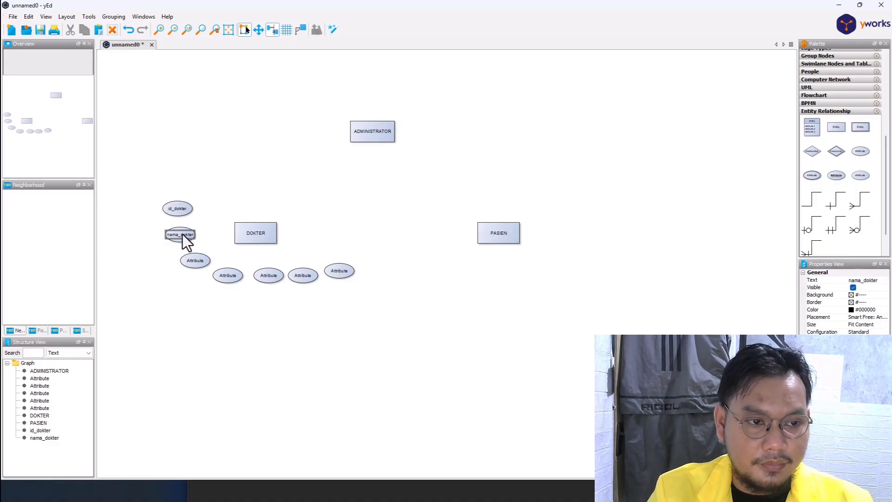
pyautogui.click(195, 261)
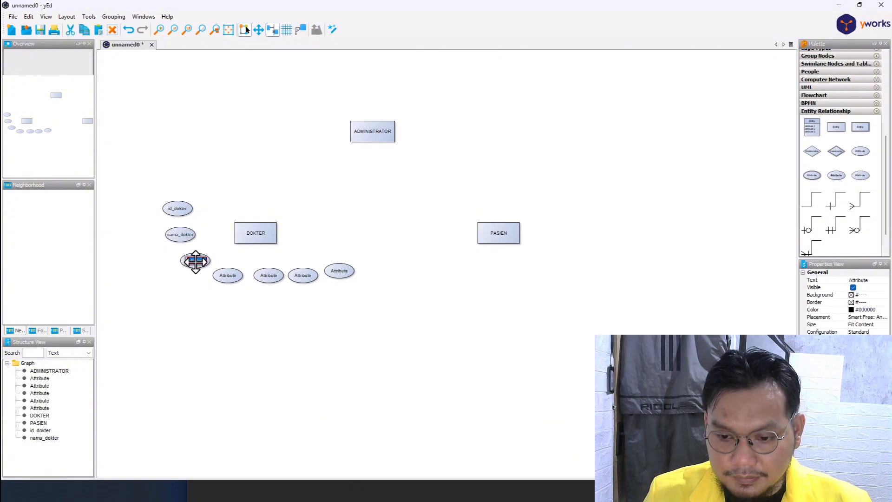
pyautogui.write('tgl')
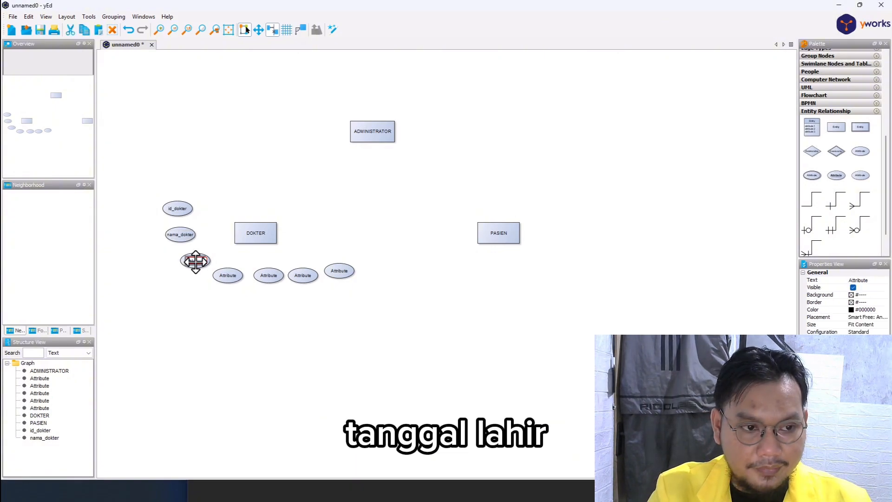
pyautogui.write('_lahir')
pyautogui.press('Return')
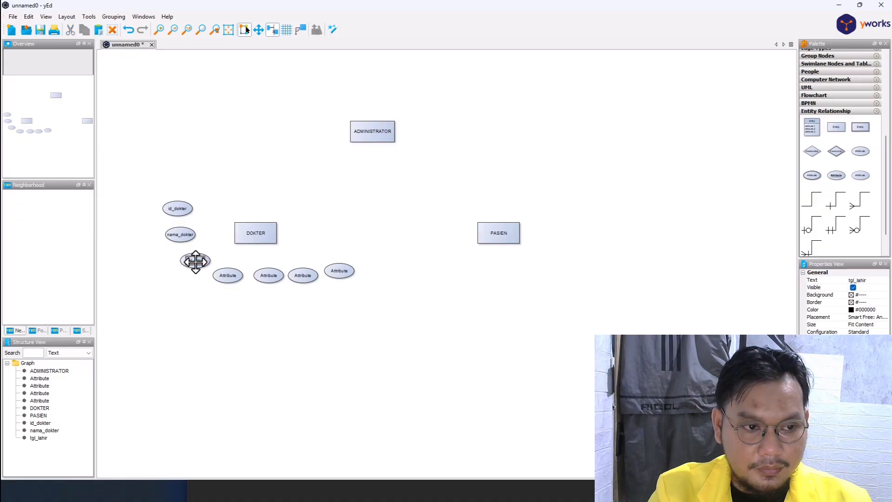
# Rename the next two attribute ellipses beneath DOKTER to alamat_dokter and no_hp
pyautogui.click(230, 276)
pyautogui.write('alama')
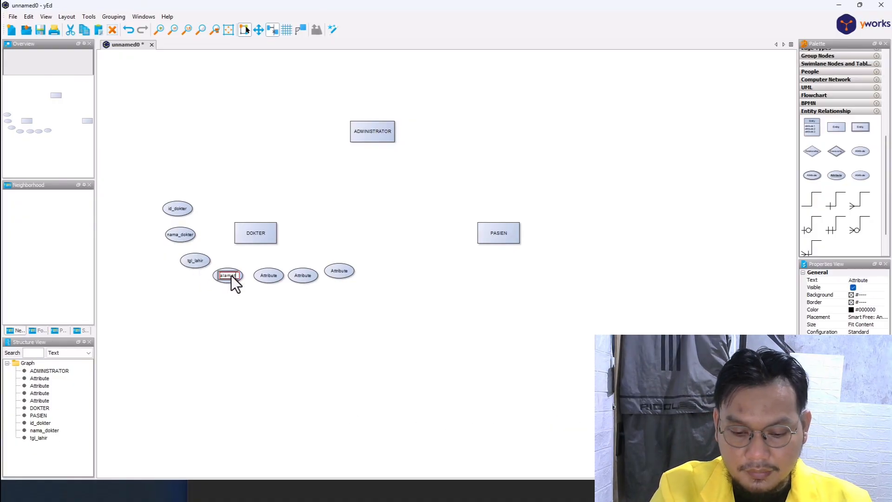
pyautogui.write('t')
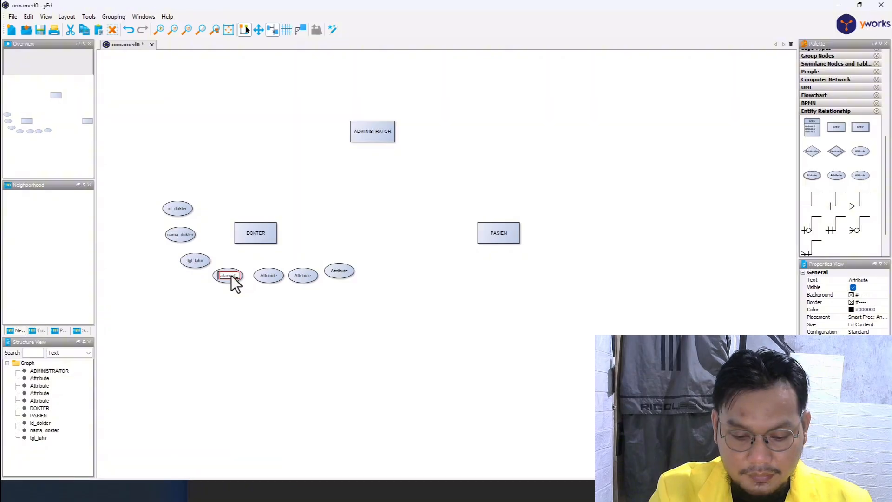
pyautogui.write('_dokter')
pyautogui.press('Return')
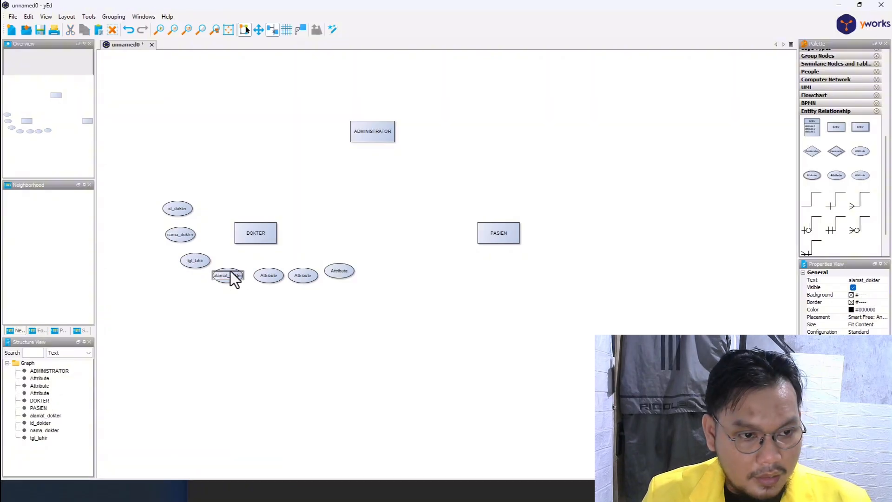
pyautogui.click(267, 276)
pyautogui.write('no')
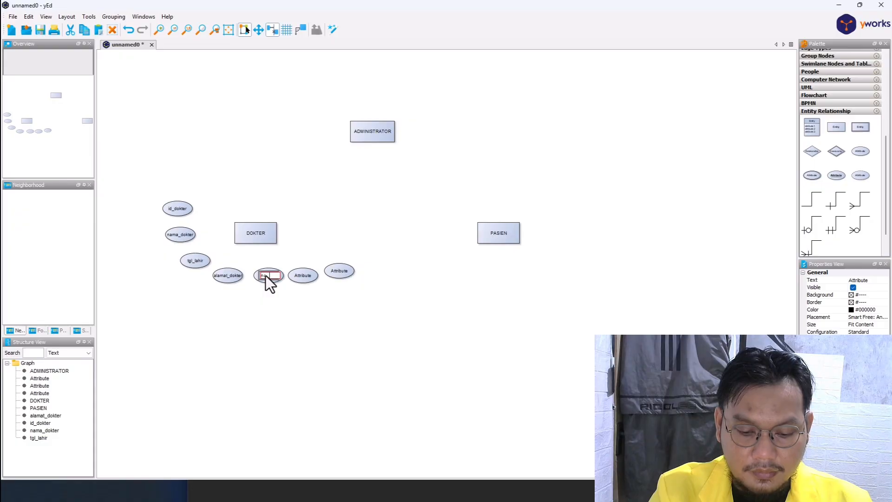
pyautogui.write('_hp')
pyautogui.press('Return')
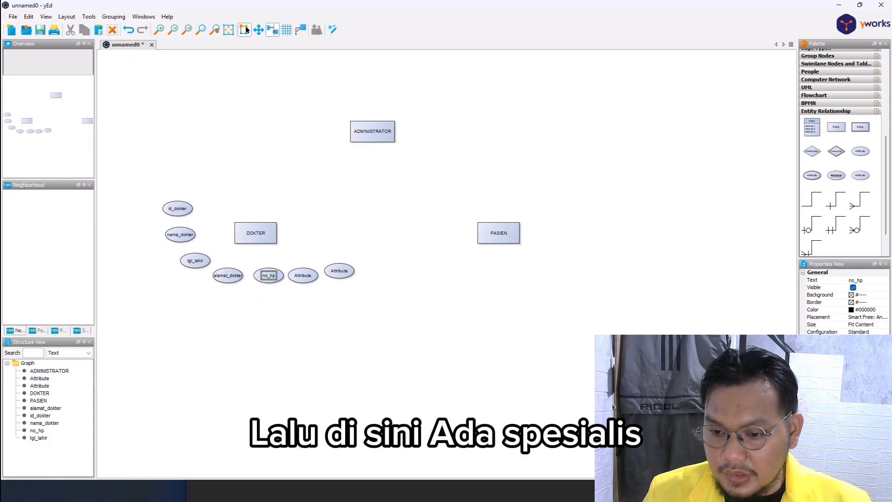
# Rename the last two attribute ellipses to the lower right of DOKTER to spesialis and waktu_kerja
pyautogui.click(302, 278)
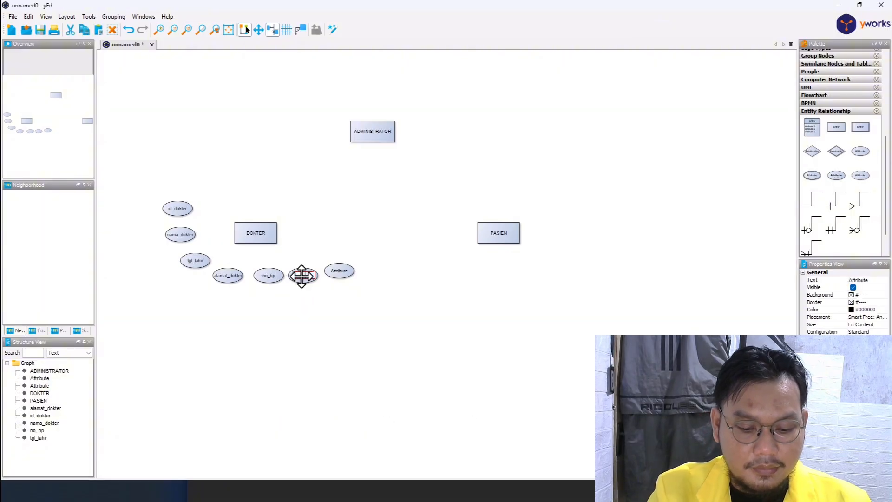
pyautogui.press('Return')
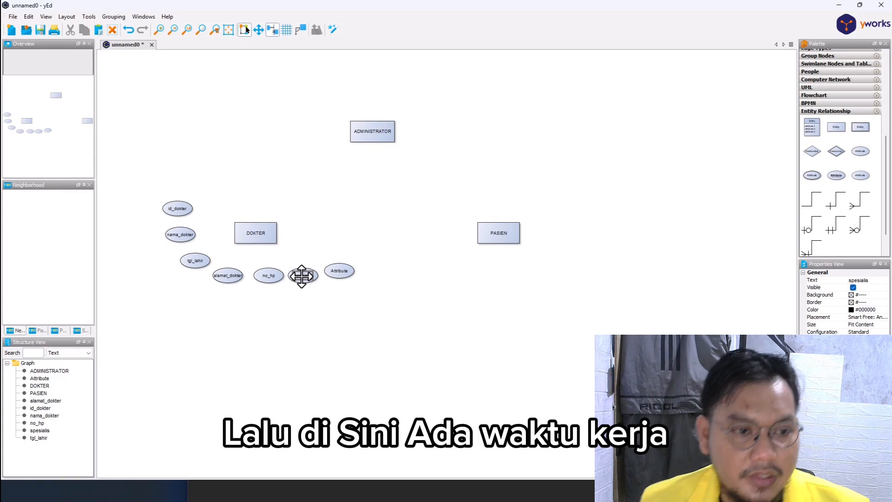
pyautogui.doubleClick(343, 271)
pyautogui.write('waktu_kerja')
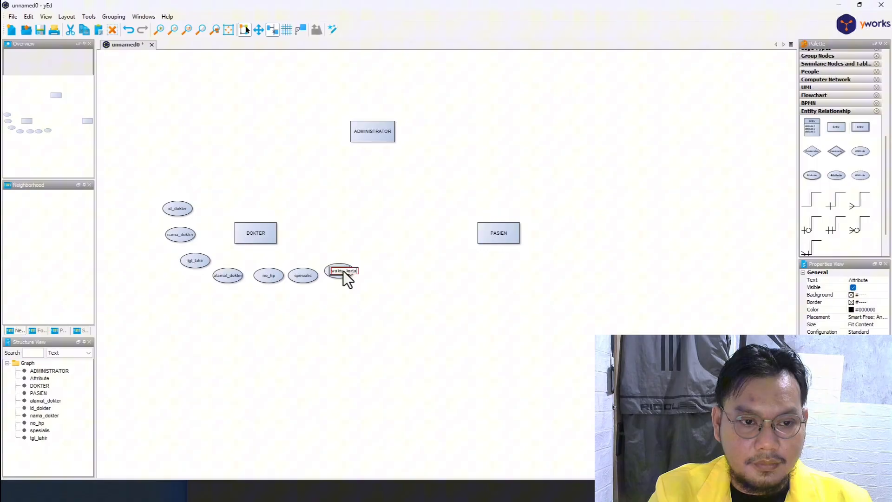
pyautogui.press('Return')
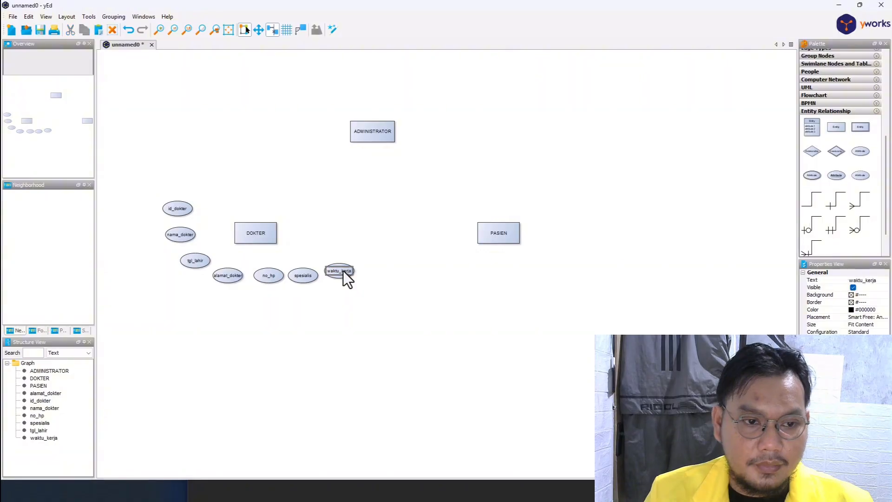
pyautogui.click(354, 340)
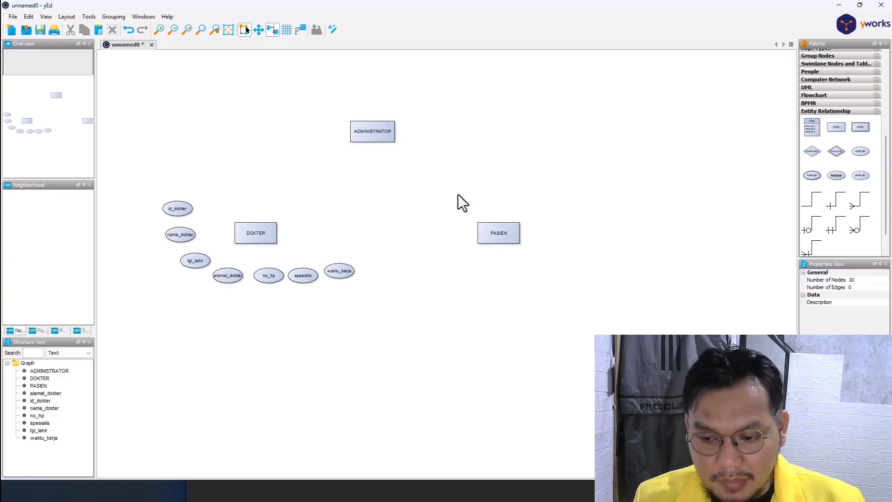
# Make five copies of the waktu_kerja attribute ellipse and move them together beneath the PASIEN entity
pyautogui.click(339, 270)
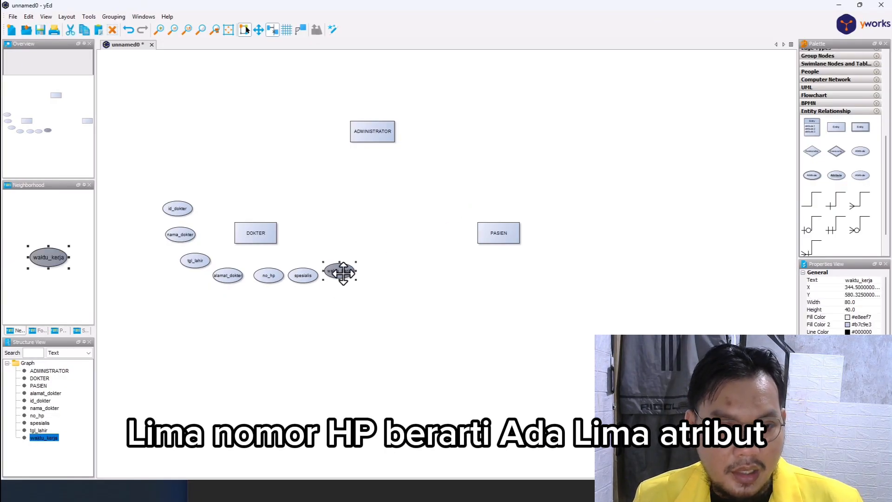
pyautogui.hotkey('ctrl', 'c')
pyautogui.hotkey('ctrl', 'v')
pyautogui.hotkey('ctrl', 'v')
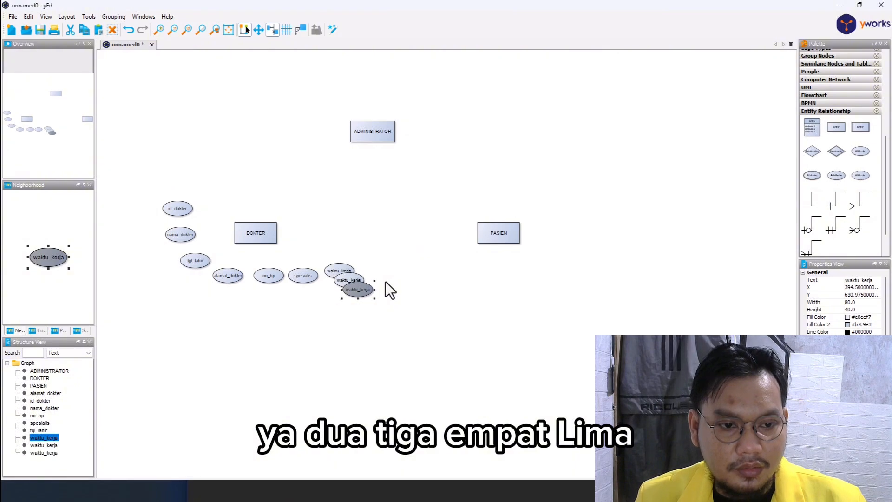
pyautogui.hotkey('ctrl', 'v')
pyautogui.hotkey('ctrl', 'v')
pyautogui.hotkey('ctrl', 'v')
pyautogui.moveTo(426, 339); pyautogui.dragTo(452, 262)
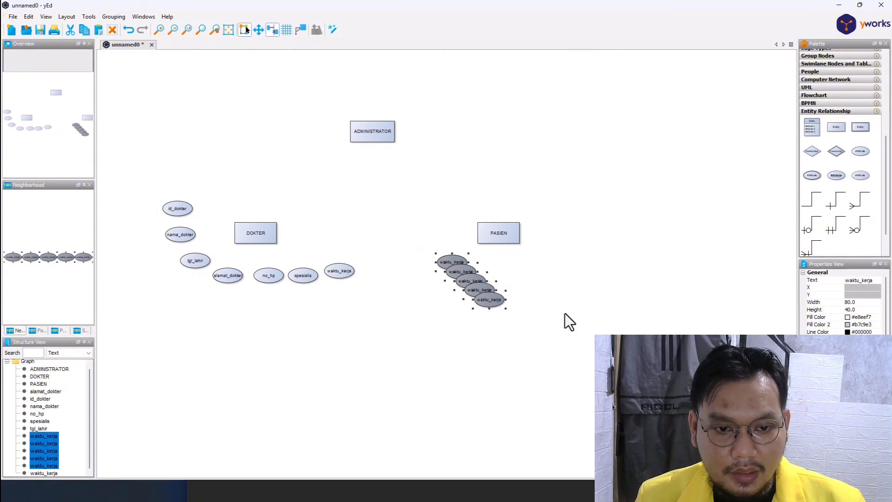
# Spread the five copied attribute ellipses into an arc beneath PASIEN so they no longer overlap
pyautogui.click(565, 313)
pyautogui.moveTo(492, 297); pyautogui.dragTo(541, 284)
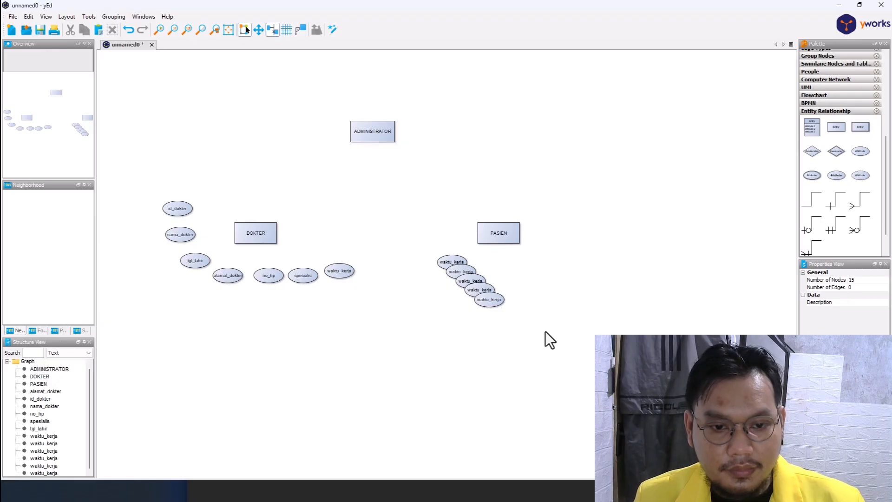
pyautogui.moveTo(493, 300); pyautogui.dragTo(561, 277)
pyautogui.moveTo(444, 263); pyautogui.dragTo(446, 281)
pyautogui.click(534, 361)
pyautogui.click(558, 277)
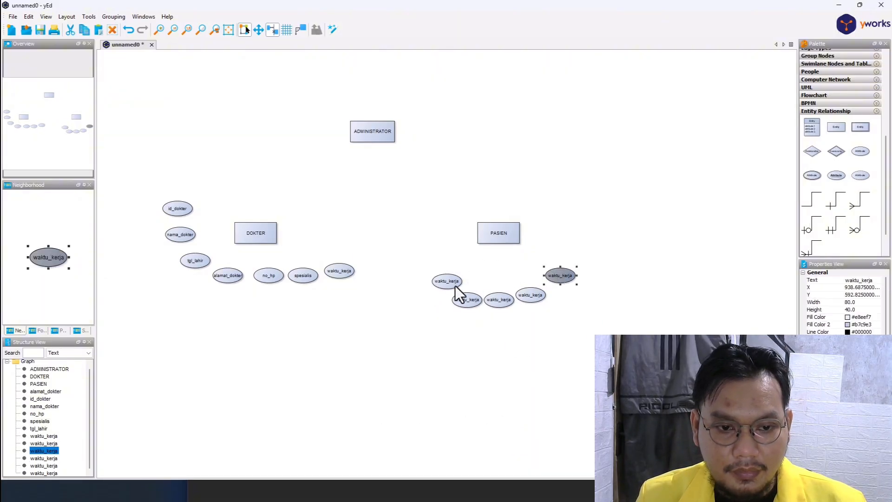
# Rename the two leftmost attribute ellipses beneath PASIEN to id_pasien and nama_pasien
pyautogui.click(445, 281)
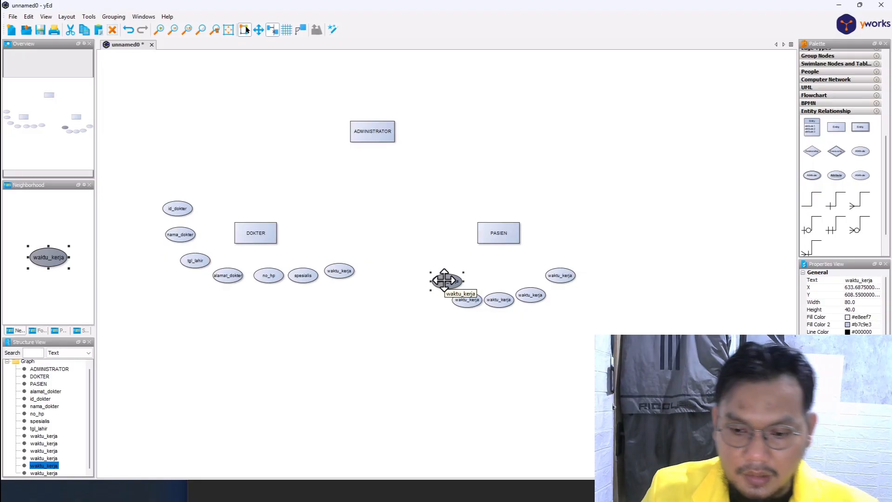
pyautogui.click(445, 281)
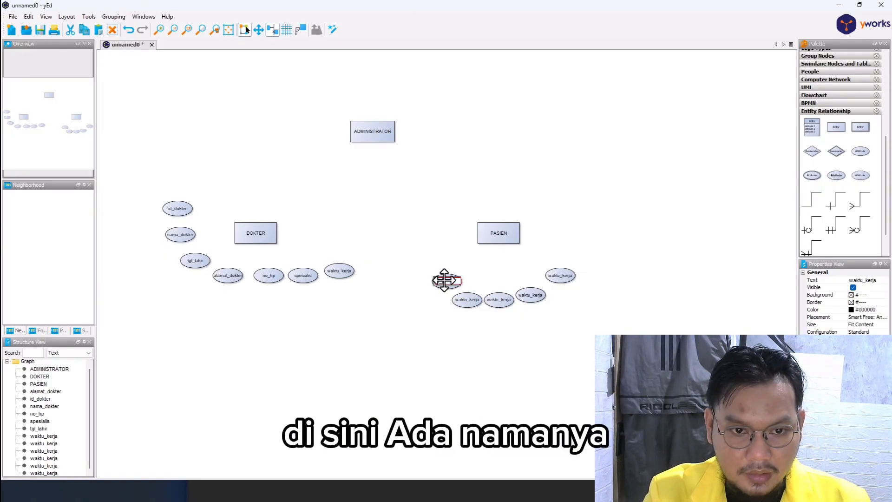
pyautogui.press('Return')
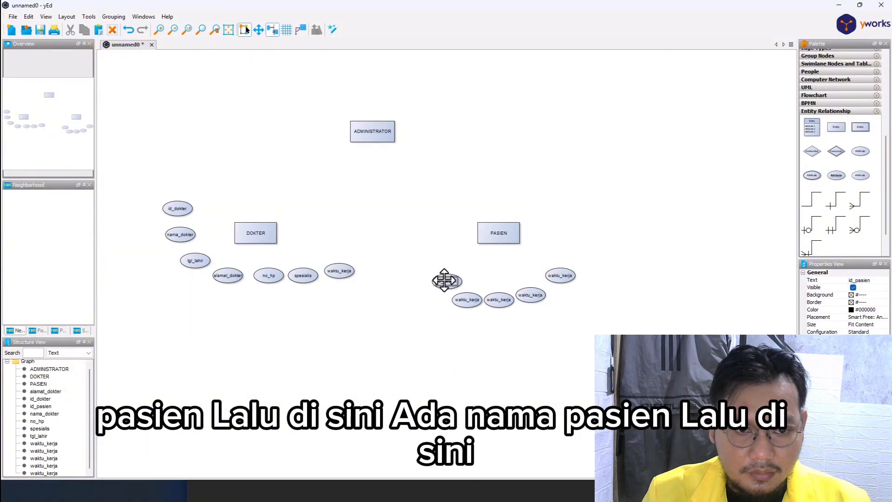
pyautogui.doubleClick(467, 300)
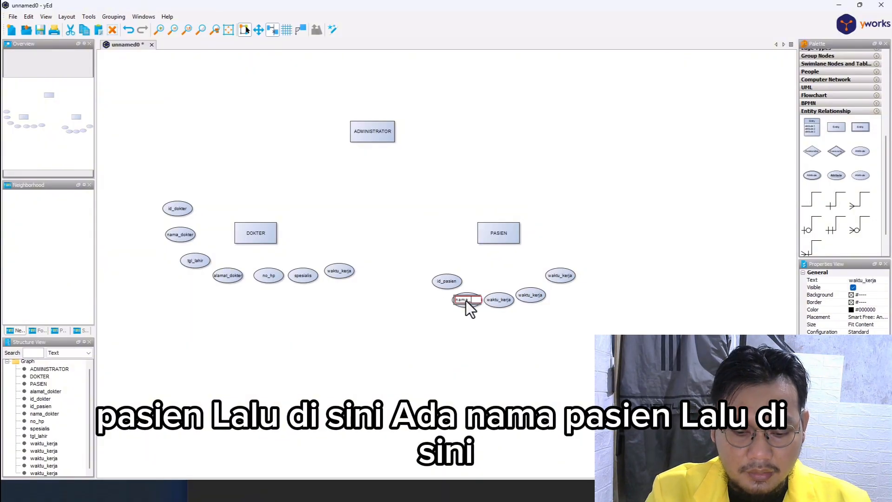
pyautogui.write('nama_pasien')
pyautogui.press('Return')
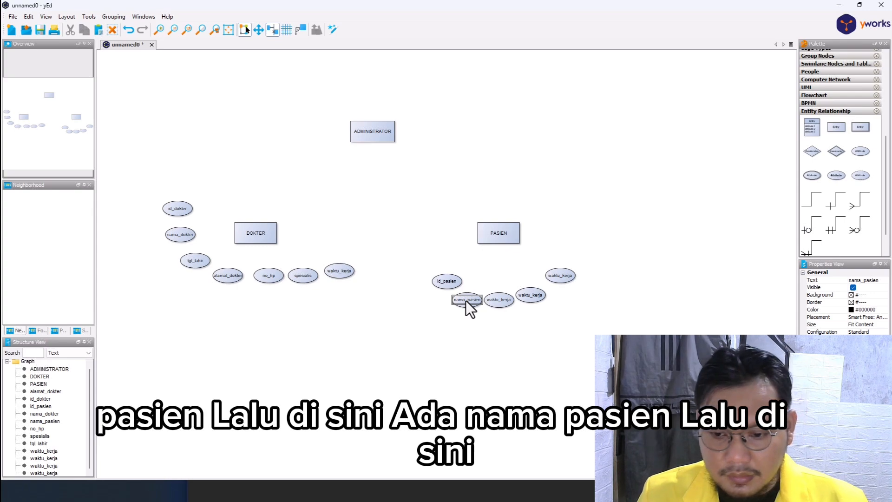
# Rename the middle attribute ellipse beneath PASIEN to alamat_pasien
pyautogui.doubleClick(501, 300)
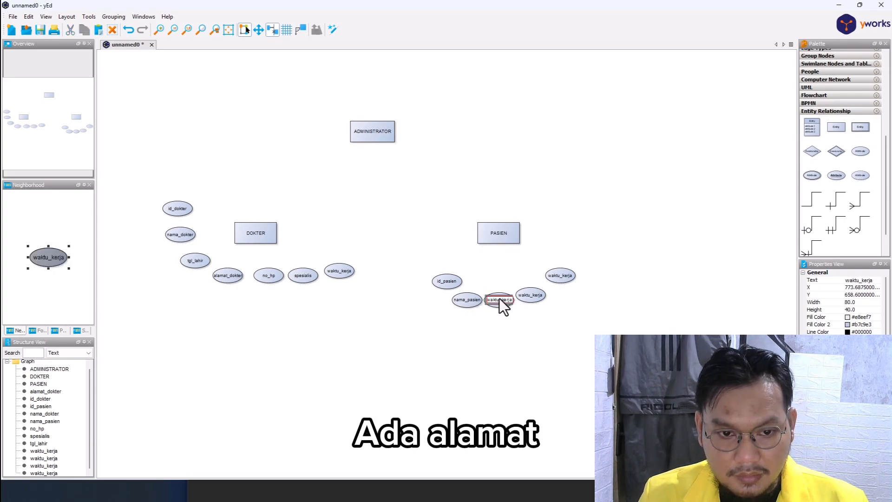
pyautogui.write('alamat_pasi')
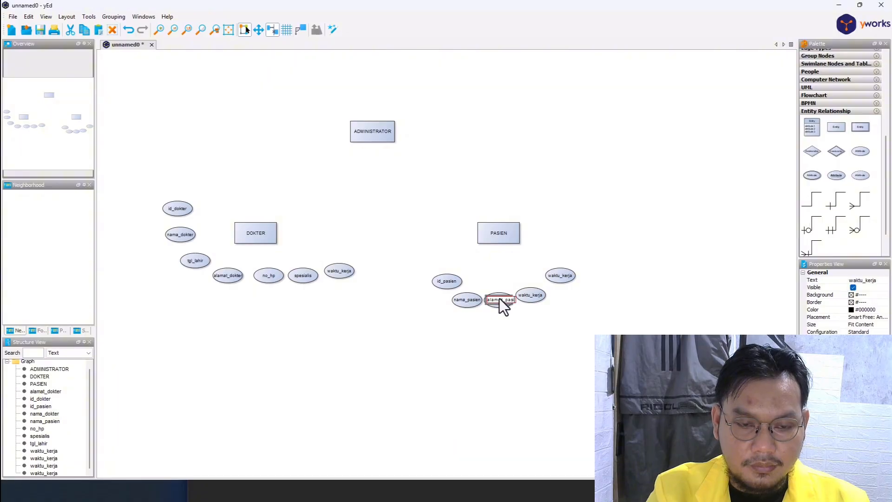
pyautogui.write('en')
pyautogui.press('Return')
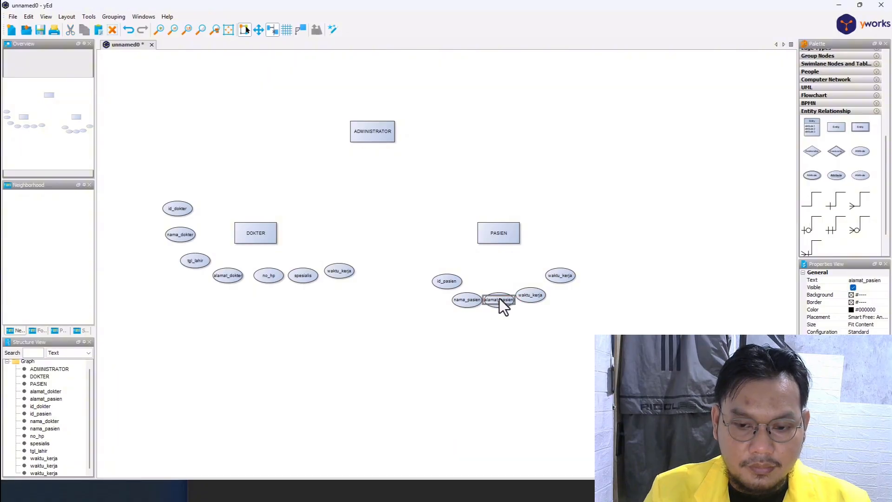
# Rename the fourth attribute ellipse beneath PASIEN to jenis_kelamin
pyautogui.click(534, 294)
pyautogui.press('F2')
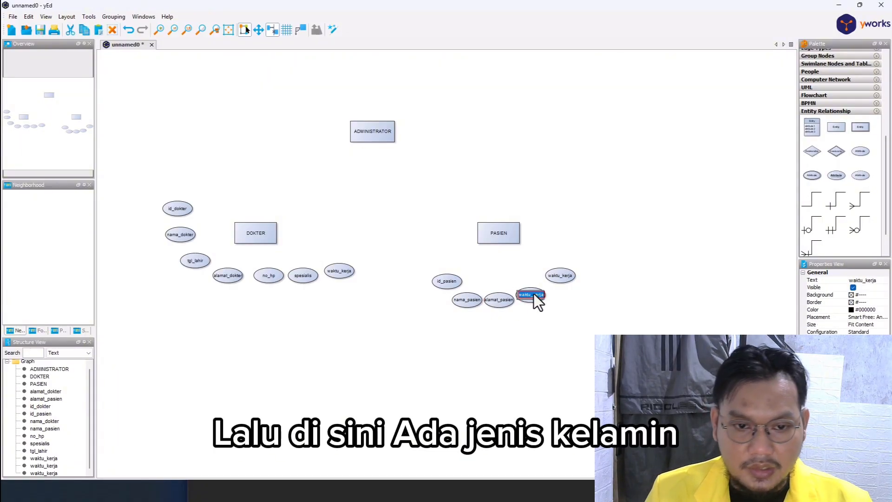
pyautogui.write('jenis_k')
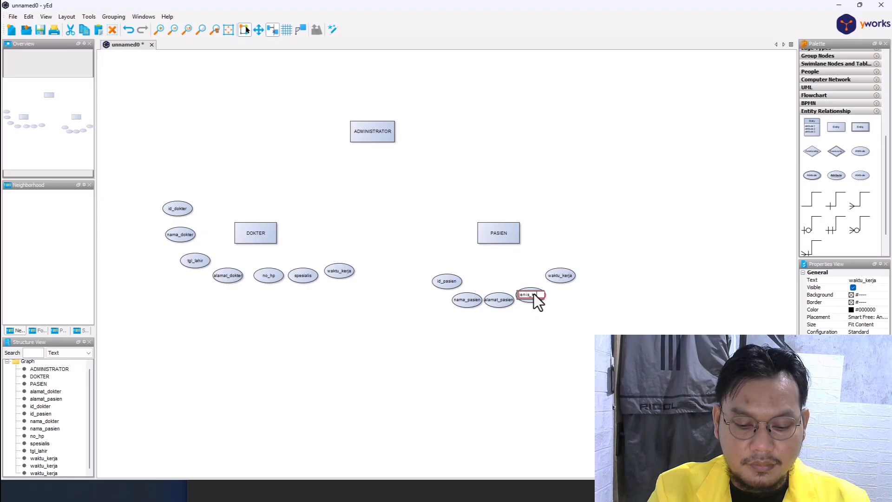
pyautogui.write('elamin')
pyautogui.press('Return')
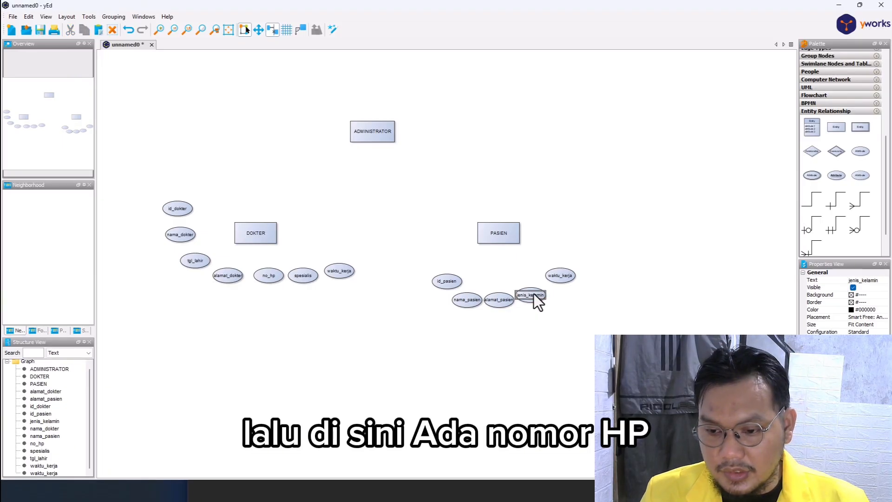
# Rename the remaining waktu_kerja attribute ellipse beneath PASIEN to no_hp
pyautogui.click(563, 274)
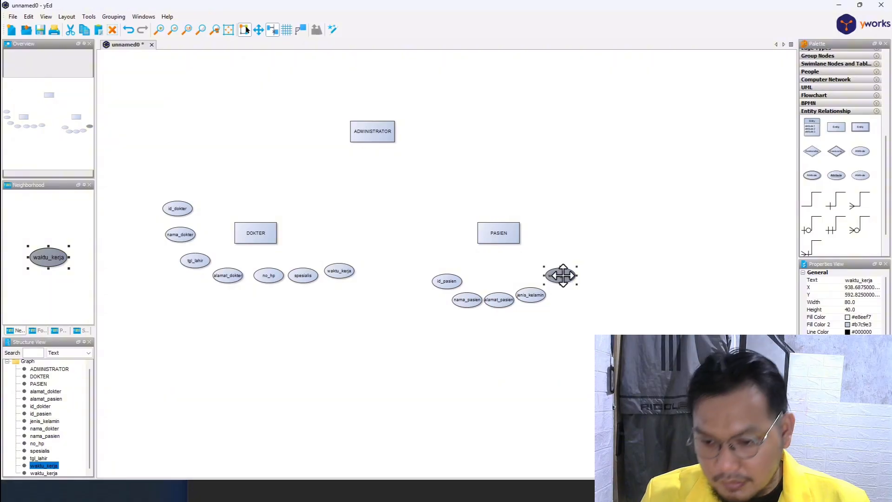
pyautogui.doubleClick(562, 275)
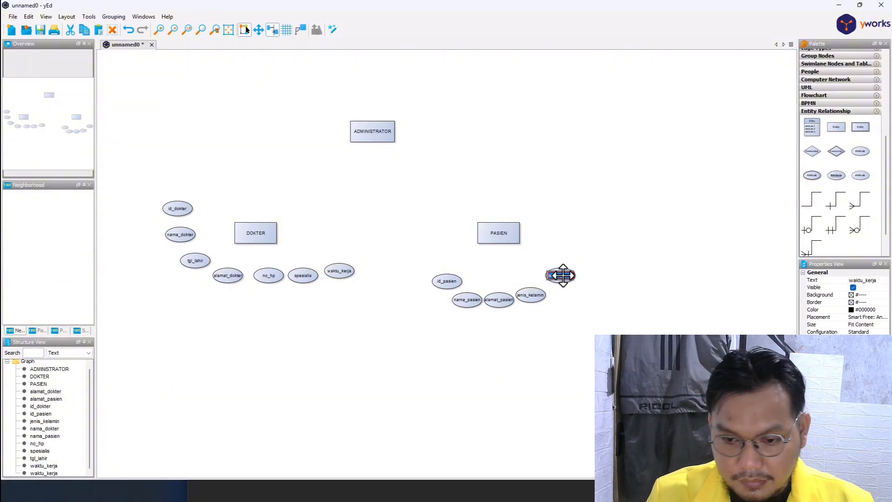
pyautogui.click(567, 325)
pyautogui.click(529, 296)
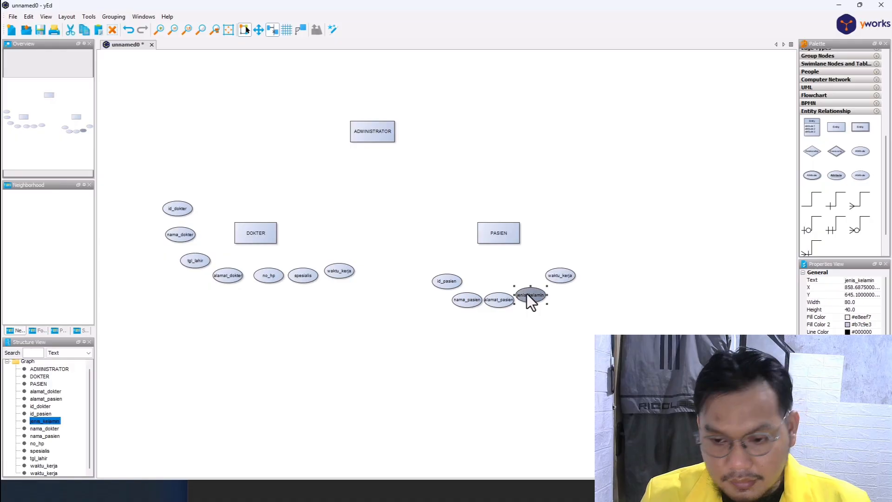
pyautogui.doubleClick(559, 275)
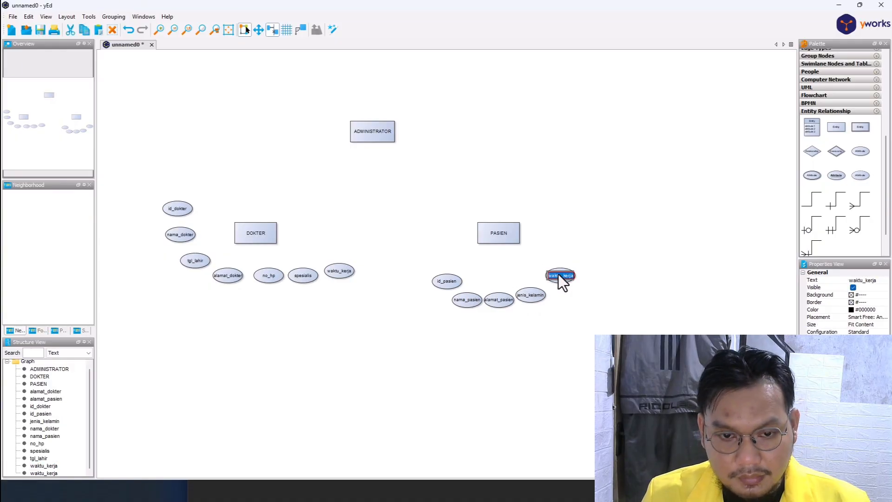
pyautogui.write('no_')
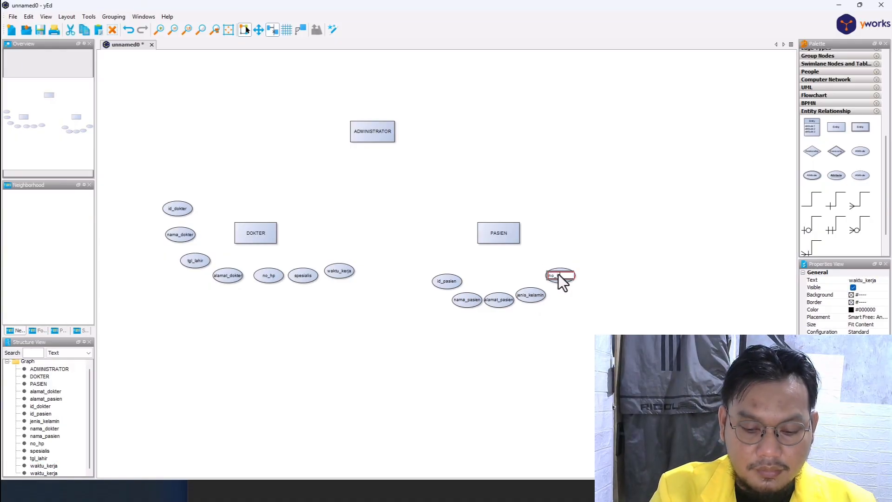
pyautogui.write('hp')
pyautogui.click(594, 333)
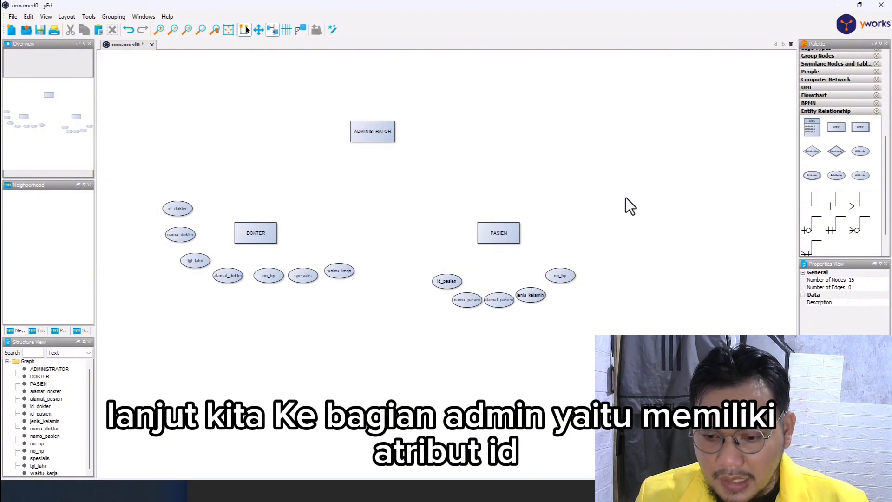
# Make three copies of PASIEN's no_hp attribute ellipse and spread them in a row above the ADMINISTRATOR entity
pyautogui.click(558, 274)
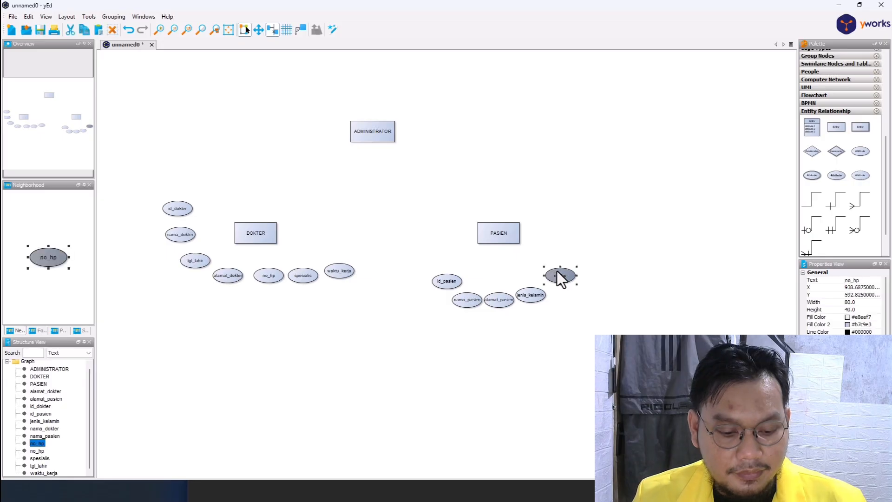
pyautogui.hotkey('ctrl', 'd')
pyautogui.moveTo(568, 283); pyautogui.dragTo(431, 94)
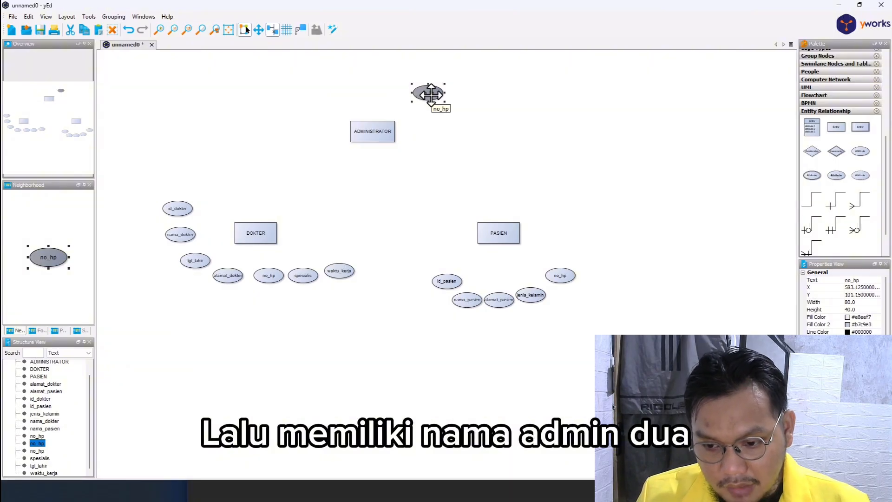
pyautogui.hotkey('ctrl', 'd')
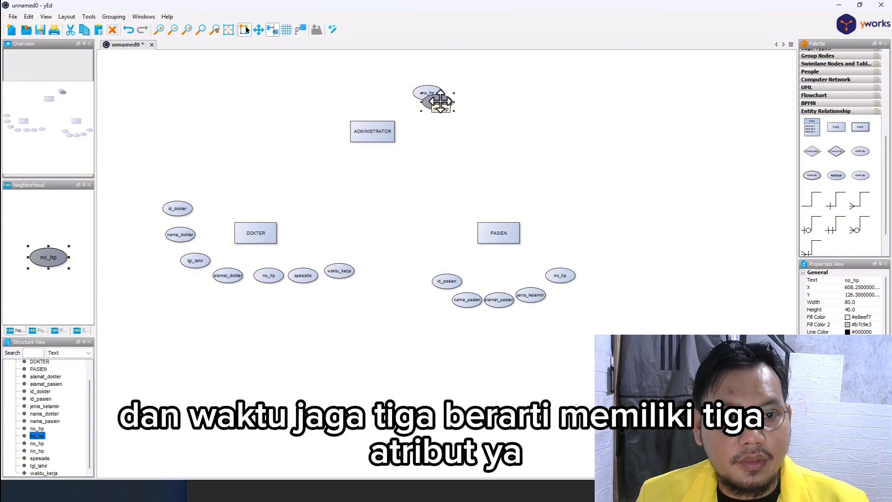
pyautogui.moveTo(439, 101); pyautogui.dragTo(343, 75)
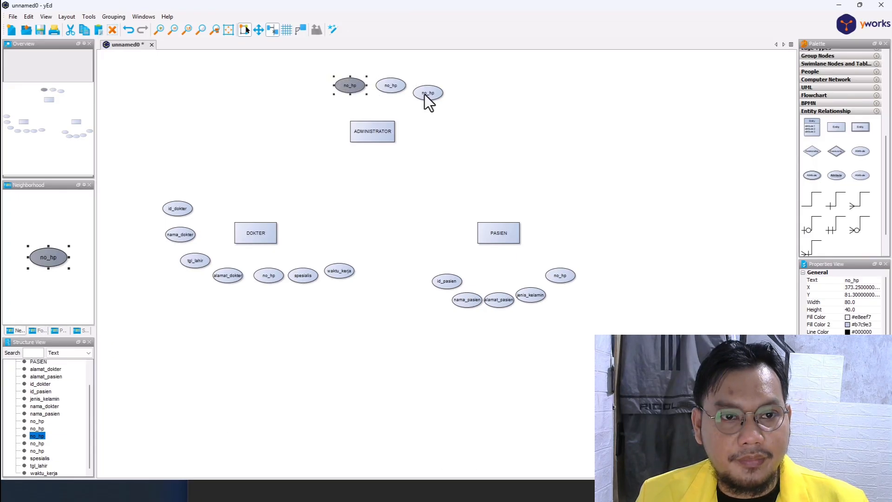
pyautogui.click(427, 94)
# Rename the leftmost attribute ellipse above ADMINISTRATOR to id_admin
pyautogui.click(353, 85)
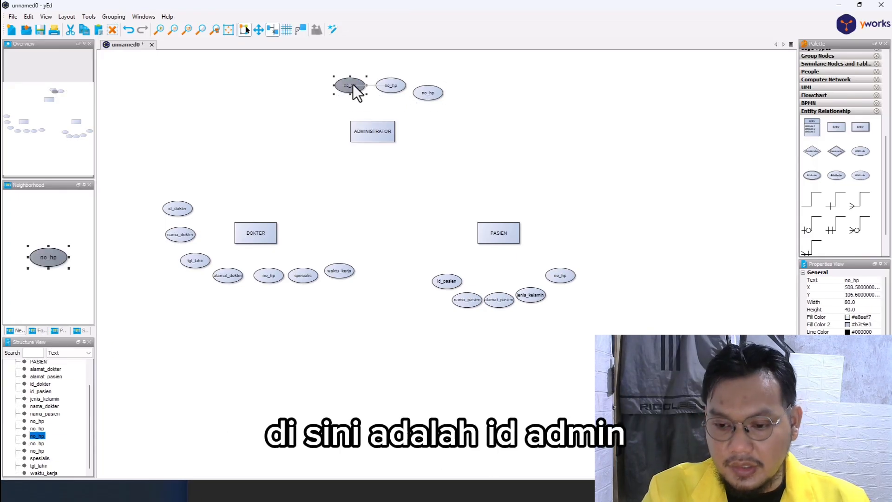
pyautogui.doubleClick(353, 85)
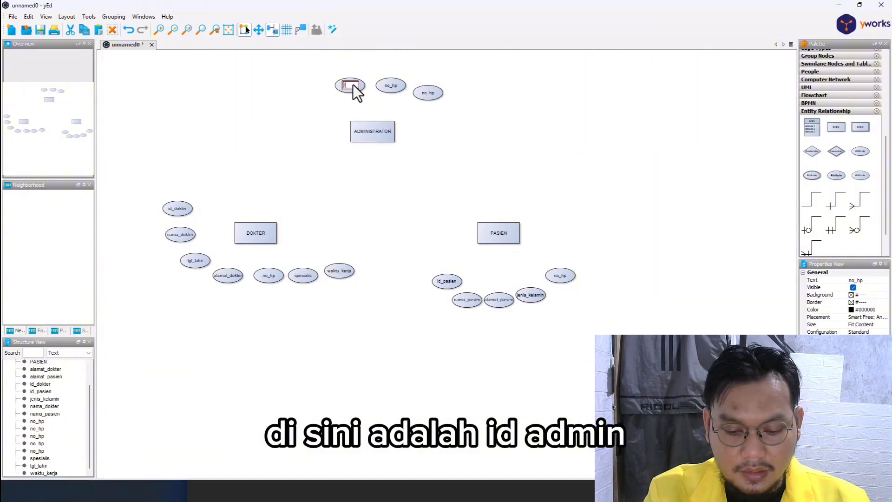
pyautogui.write('id_admin')
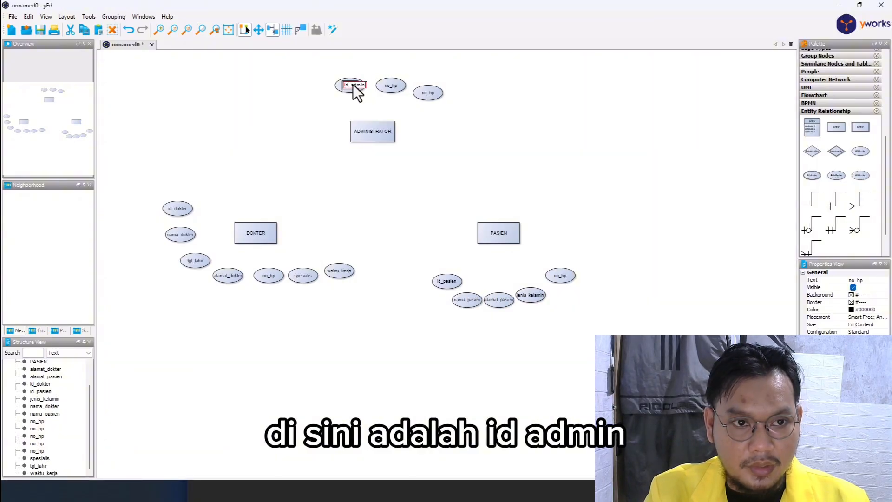
pyautogui.press('Return')
# Rename the middle attribute ellipse above ADMINISTRATOR to nama_admin
pyautogui.click(391, 86)
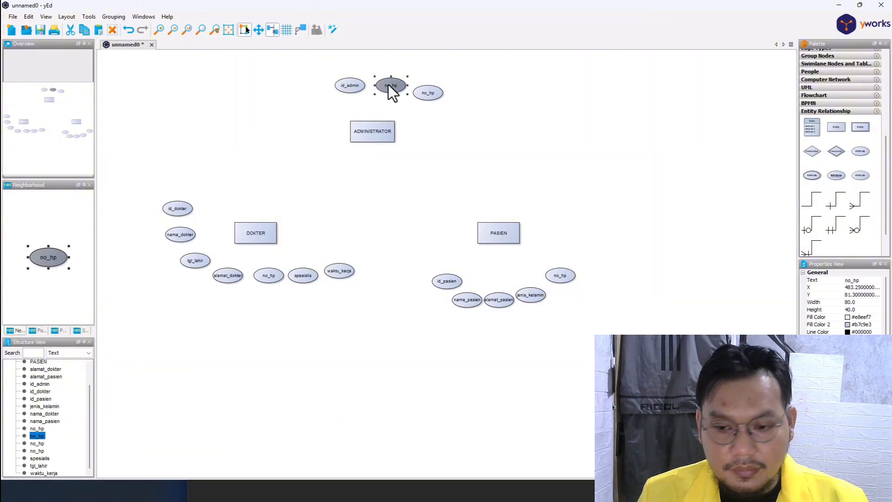
pyautogui.doubleClick(391, 86)
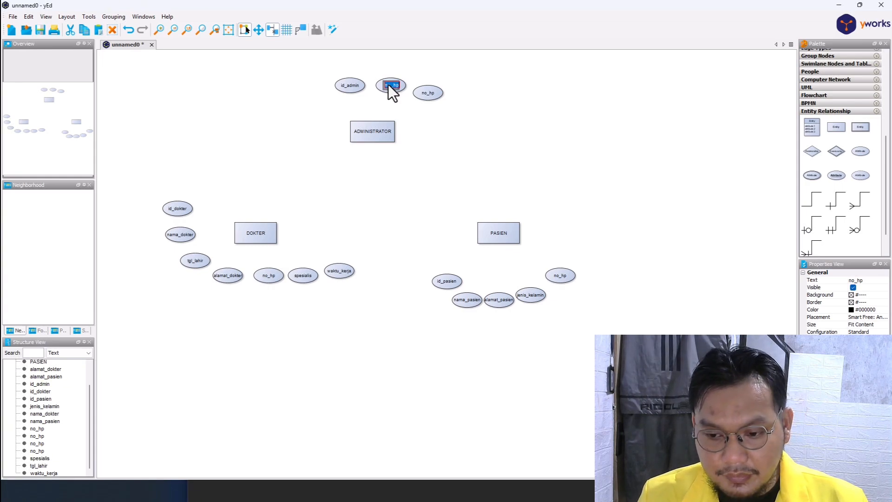
pyautogui.write('nama')
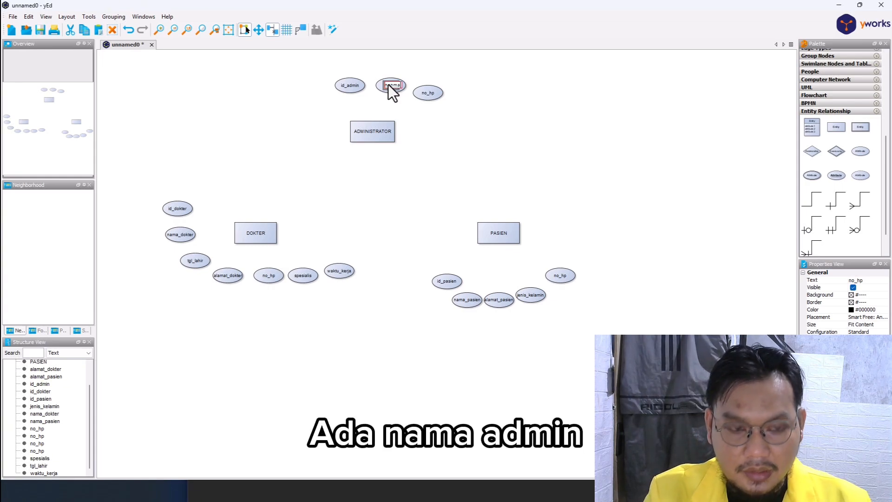
pyautogui.press('BackSpace')
pyautogui.press('BackSpace')
pyautogui.press('BackSpace')
pyautogui.press('BackSpace')
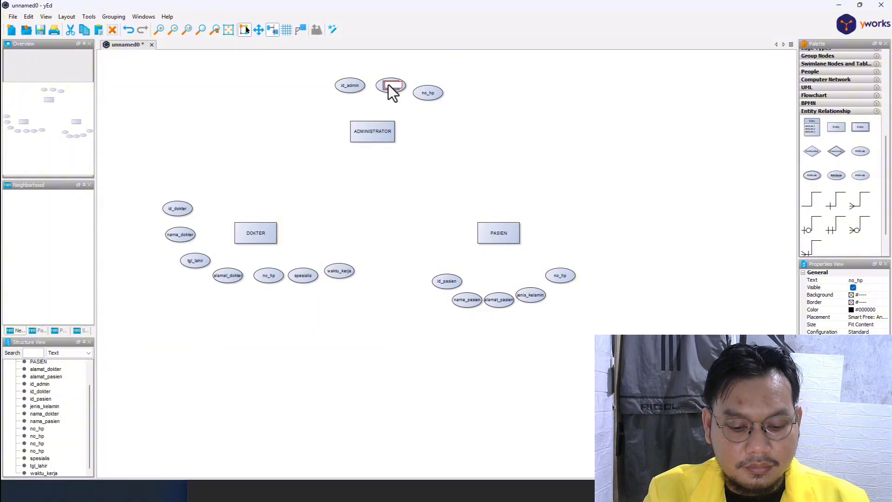
pyautogui.write('nama_admin')
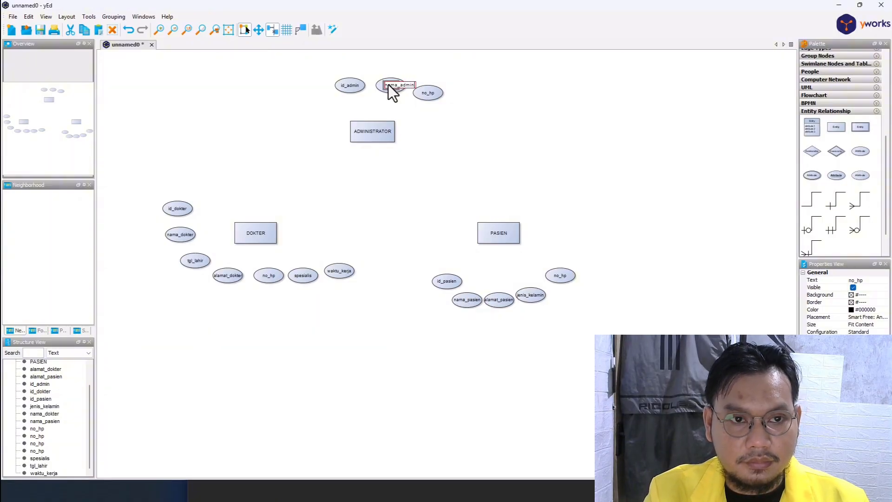
pyautogui.press('Return')
# Rename the rightmost attribute ellipse above ADMINISTRATOR to waktu_jaka
pyautogui.click(430, 93)
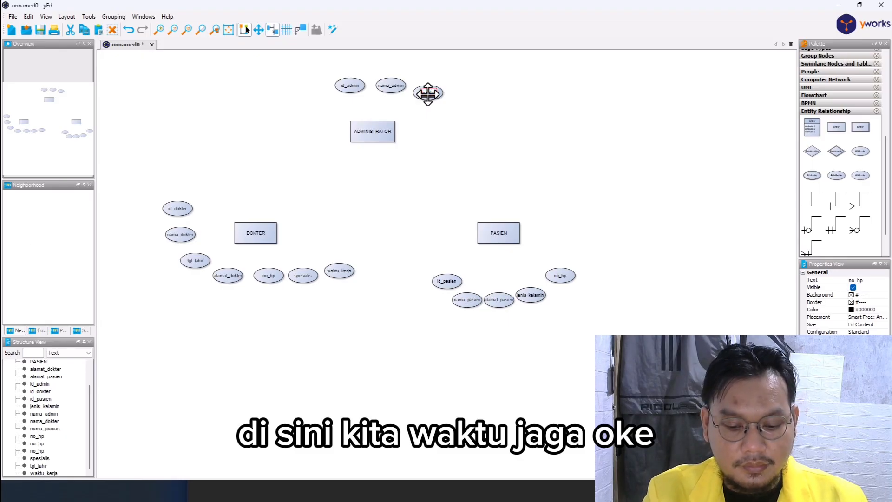
pyautogui.press('Return')
pyautogui.click(486, 122)
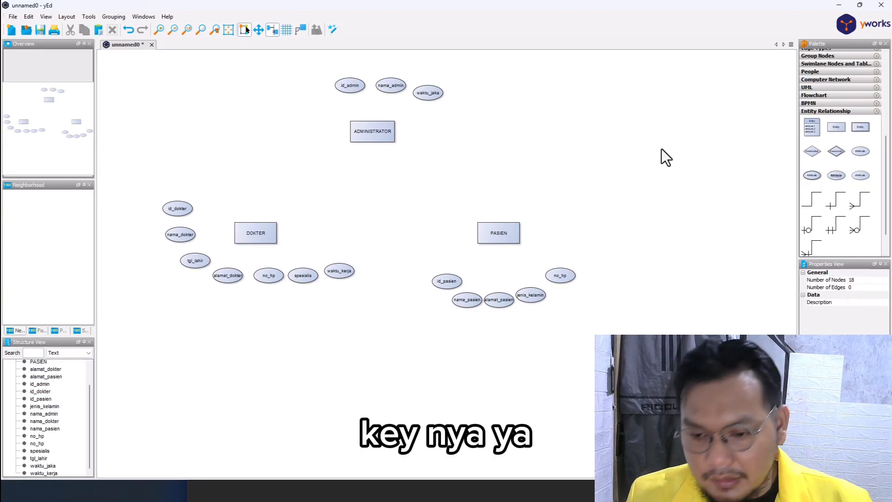
pyautogui.click(339, 85)
pyautogui.click(378, 104)
pyautogui.click(349, 85)
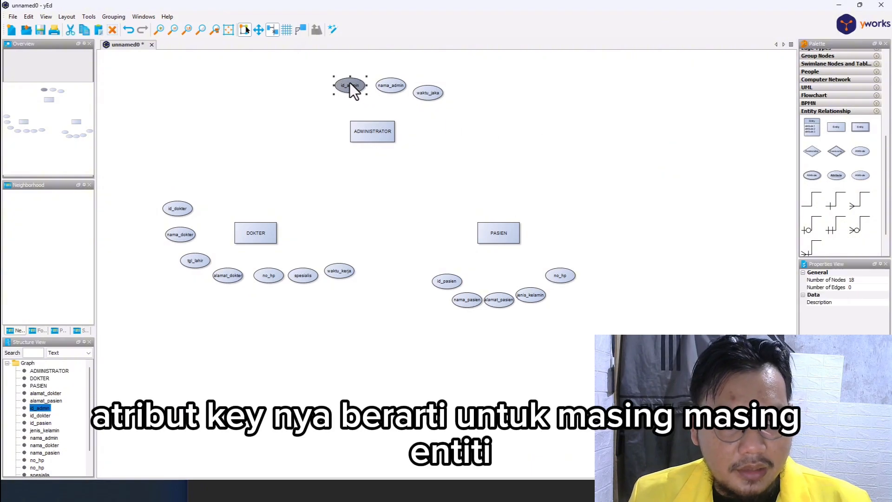
pyautogui.click(684, 166)
pyautogui.click(168, 209)
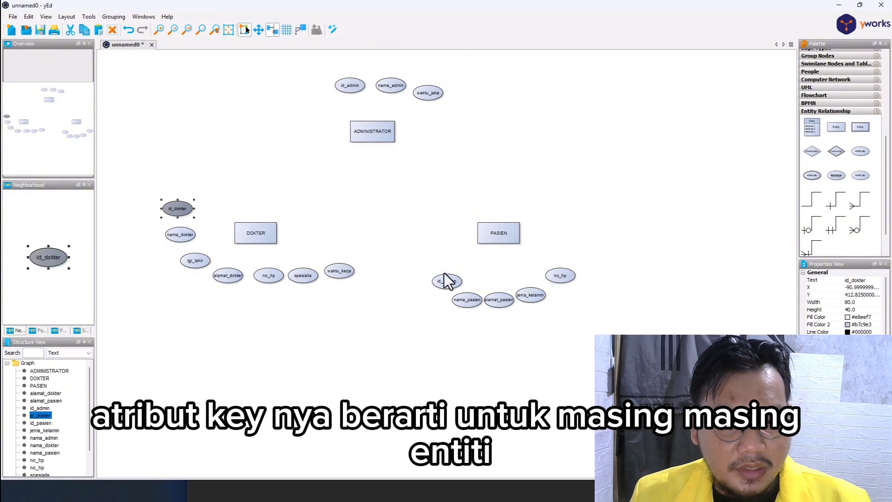
pyautogui.click(447, 280)
pyautogui.click(601, 214)
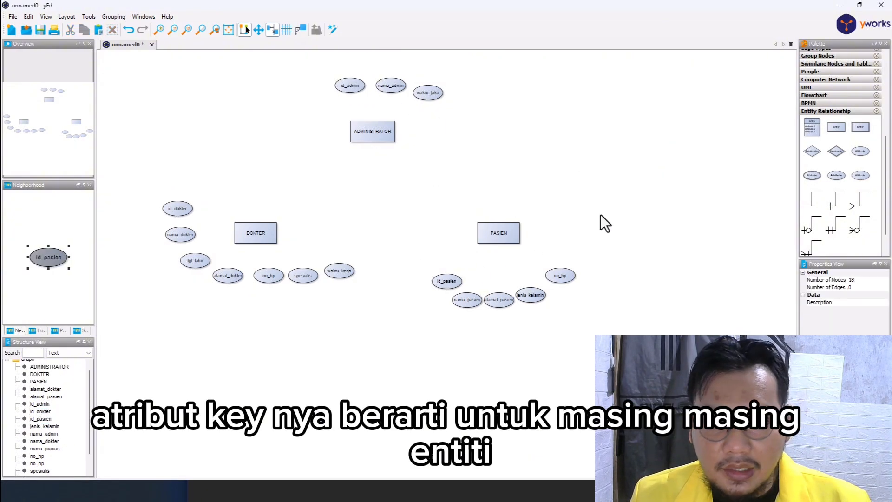
# Replace PASIEN's plain id_pasien attribute with an underlined key attribute ellipse in the same spot, named id_pasien
pyautogui.click(448, 281)
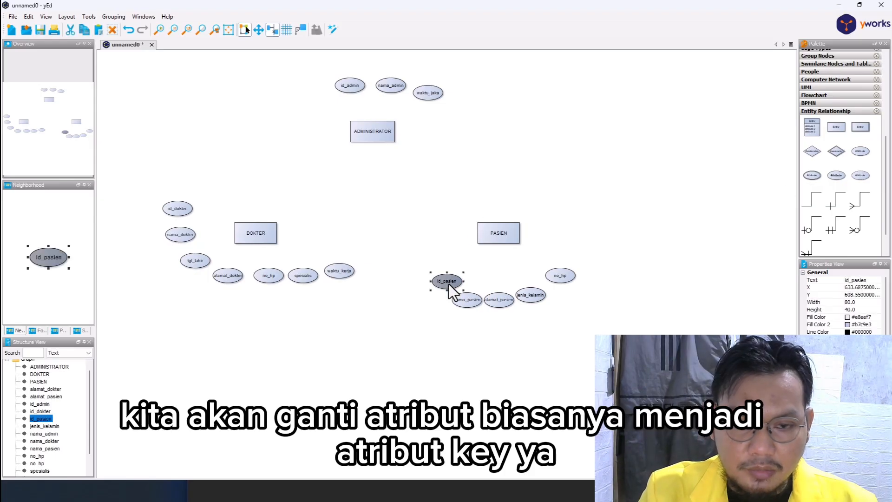
pyautogui.press('Delete')
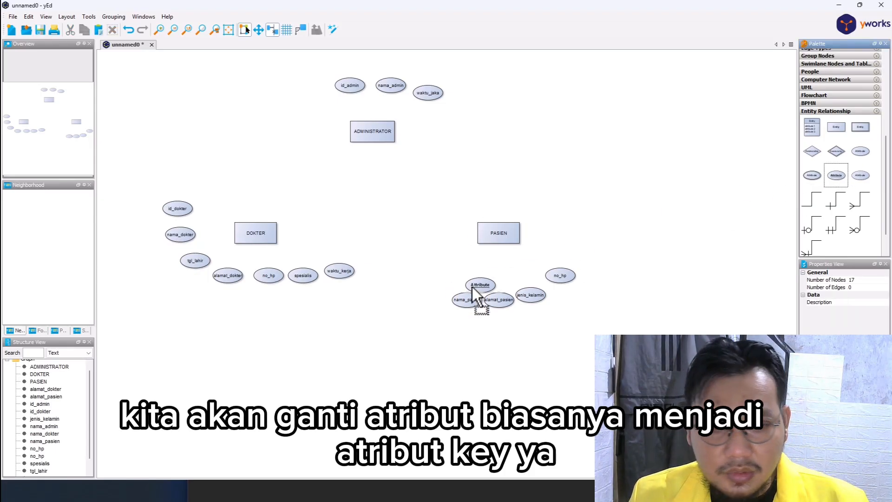
pyautogui.moveTo(442, 281); pyautogui.dragTo(436, 281)
pyautogui.doubleClick(437, 280)
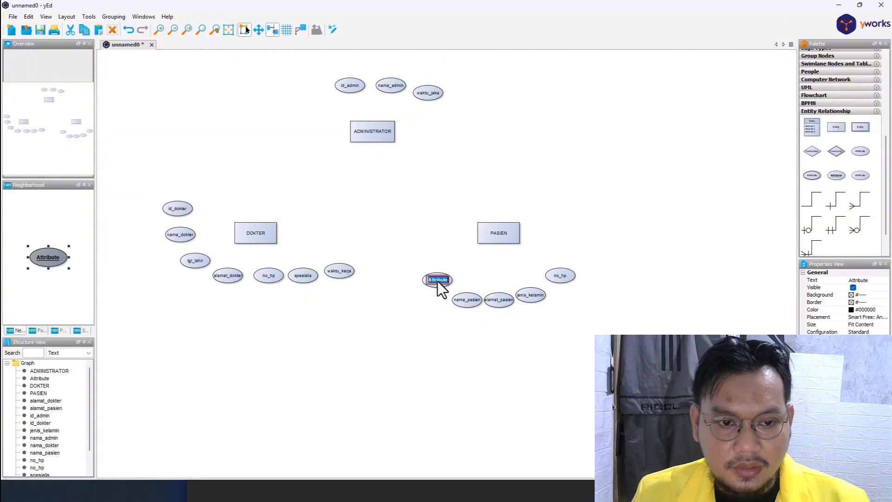
pyautogui.press('BackSpace')
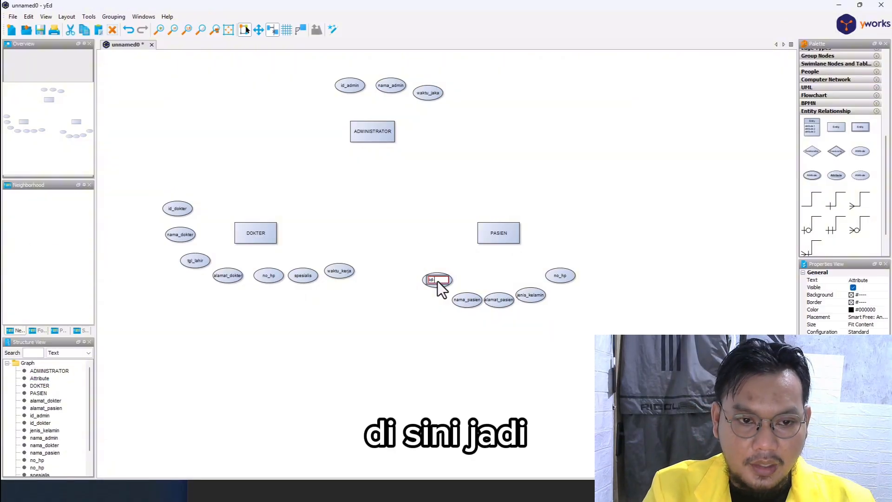
pyautogui.write('id-')
pyautogui.press('BackSpace')
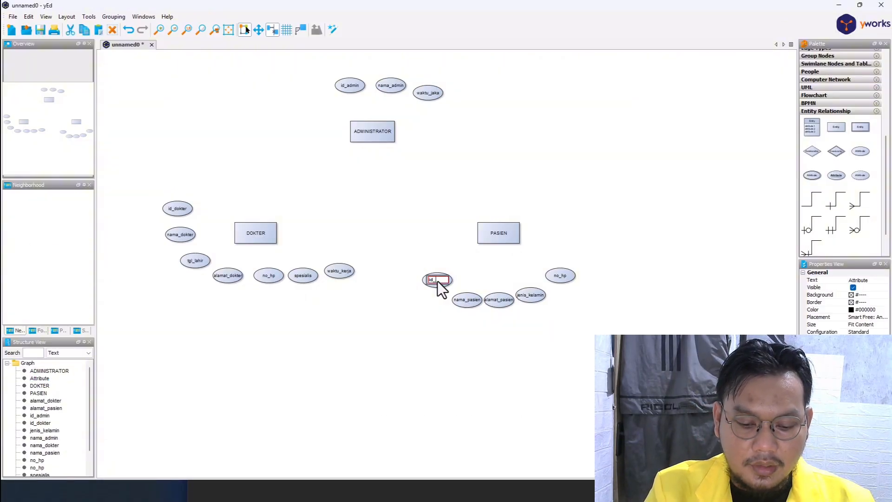
pyautogui.write('_pasien')
pyautogui.press('Return')
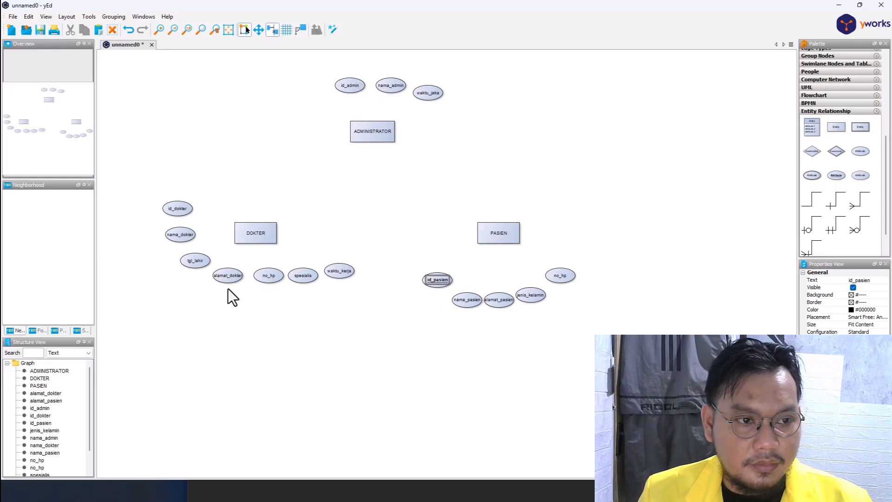
# Replace DOKTER's plain id_dokter attribute with an underlined key attribute ellipse in the same spot, named id_dokter
pyautogui.click(186, 208)
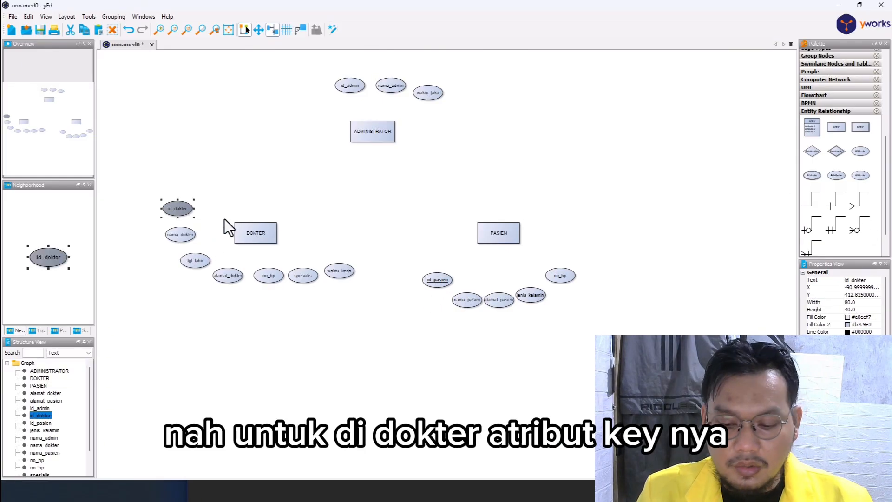
pyautogui.press('Delete')
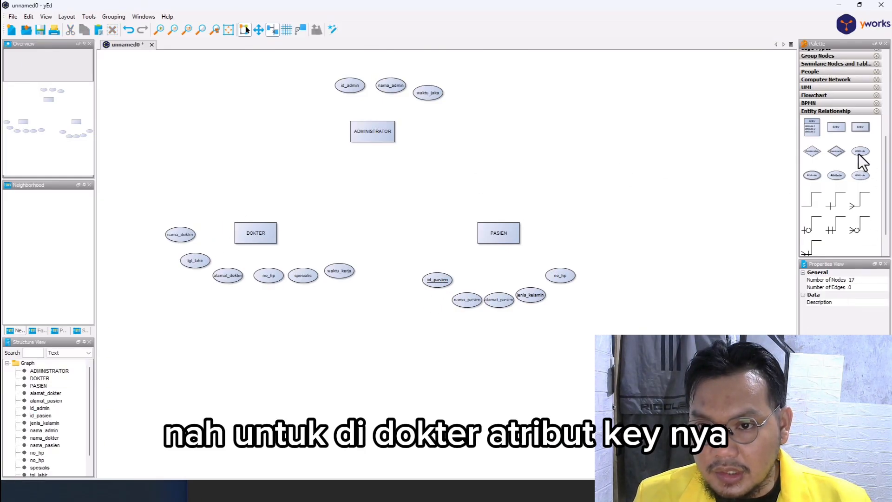
pyautogui.moveTo(838, 179); pyautogui.dragTo(302, 222)
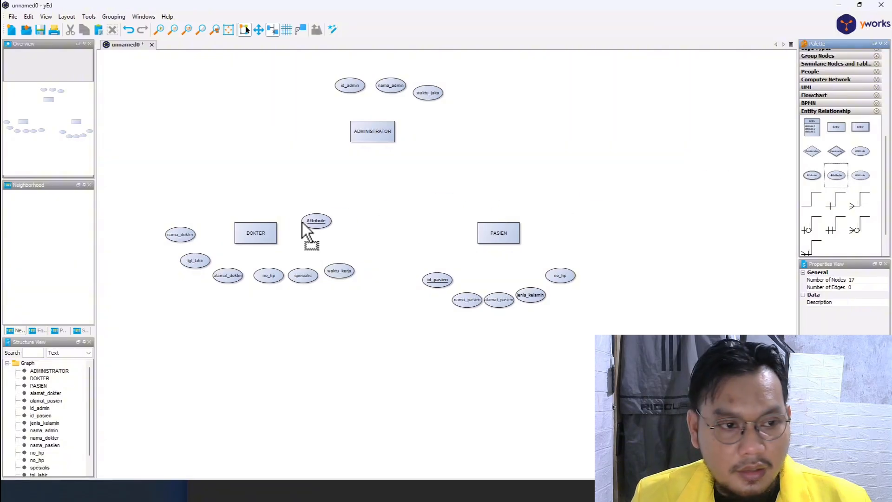
pyautogui.moveTo(185, 212); pyautogui.dragTo(175, 207)
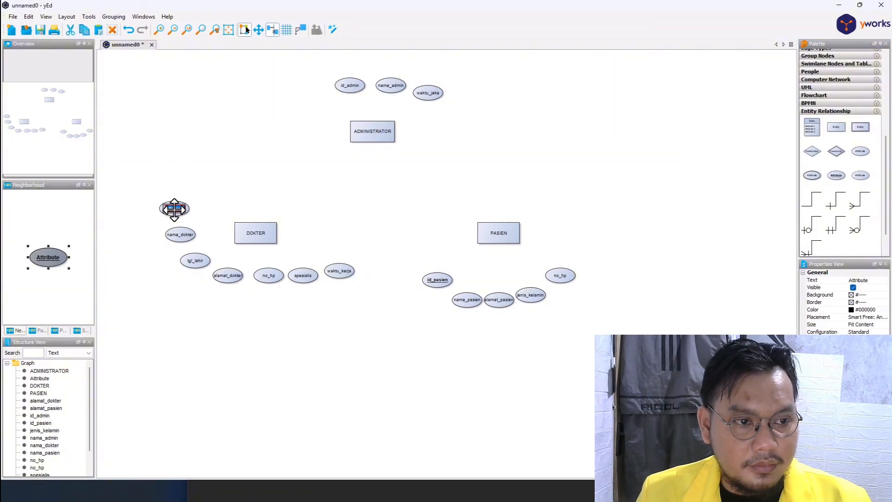
pyautogui.click(174, 209)
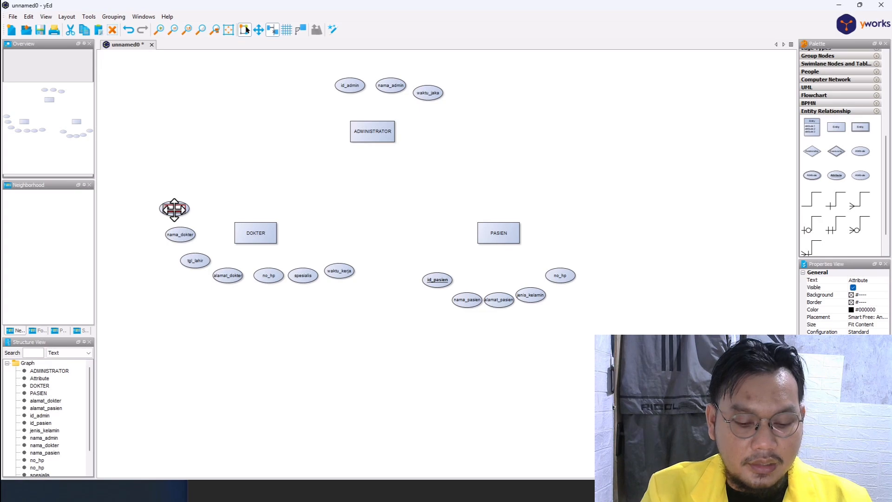
pyautogui.write('id_dokter')
pyautogui.press('Return')
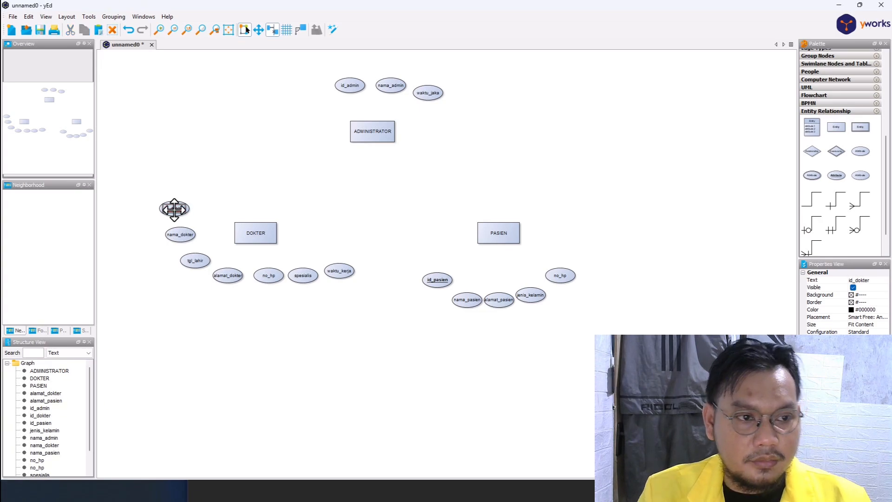
pyautogui.click(368, 227)
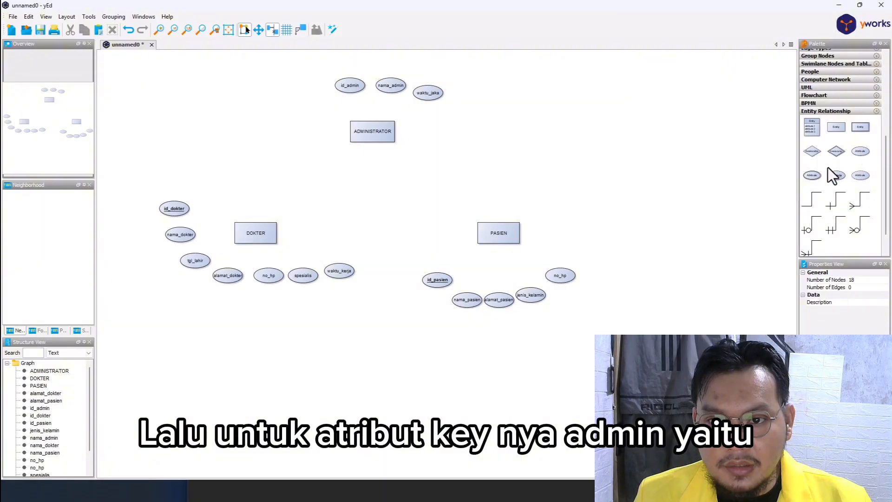
# Add an underlined key attribute ellipse beside ADMINISTRATOR's plain id_admin and copy the name id_admin into it
pyautogui.moveTo(839, 179); pyautogui.dragTo(322, 96)
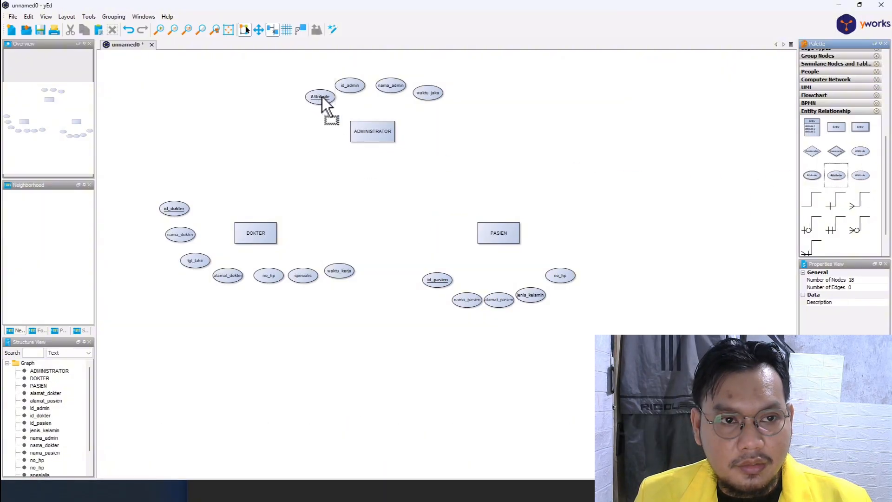
pyautogui.doubleClick(347, 88)
pyautogui.hotkey('ctrl', 'c')
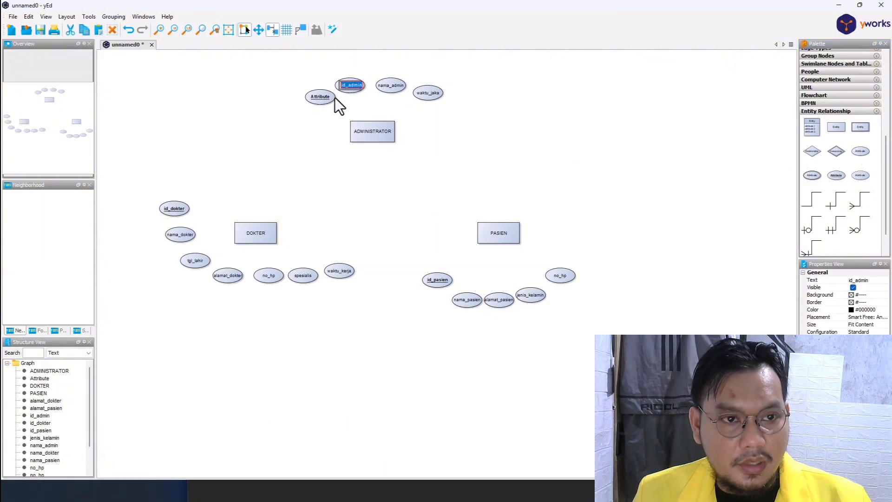
pyautogui.doubleClick(325, 97)
pyautogui.hotkey('ctrl', 'v')
pyautogui.press('Return')
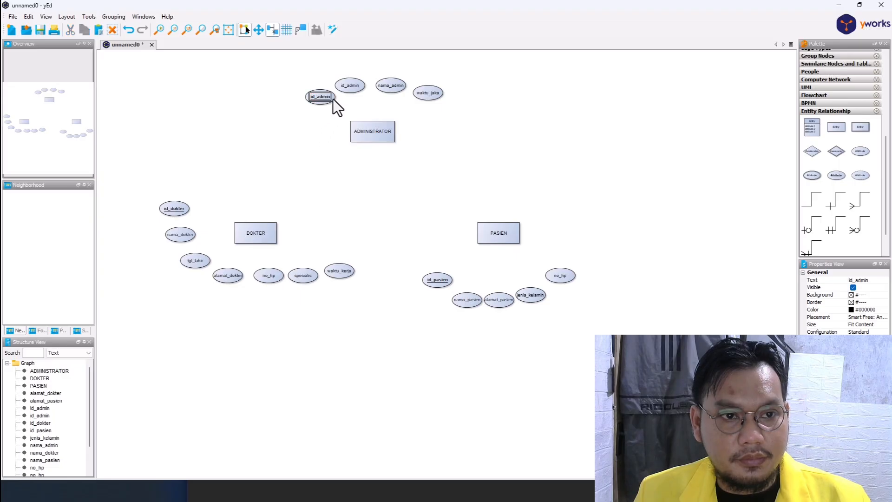
# Delete ADMINISTRATOR's plain id_admin attribute and move the underlined id_admin ellipse into its place
pyautogui.click(346, 84)
pyautogui.press('Delete')
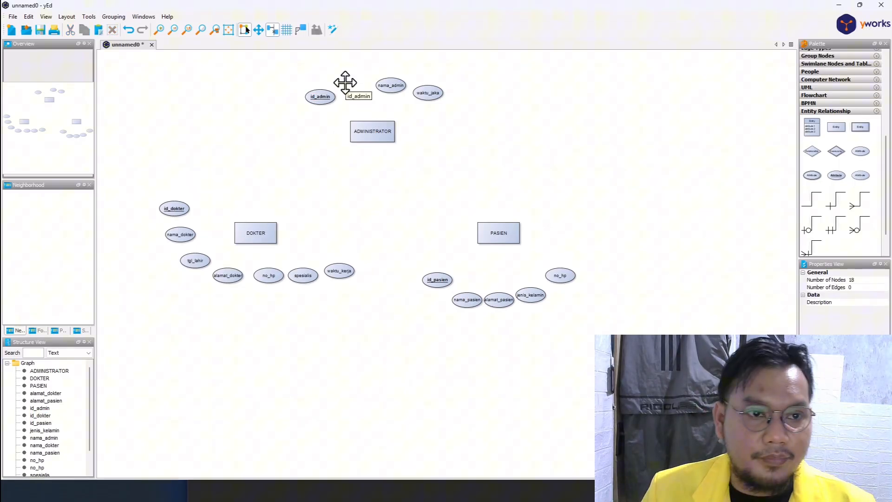
pyautogui.click(320, 96)
pyautogui.moveTo(320, 95); pyautogui.dragTo(345, 89)
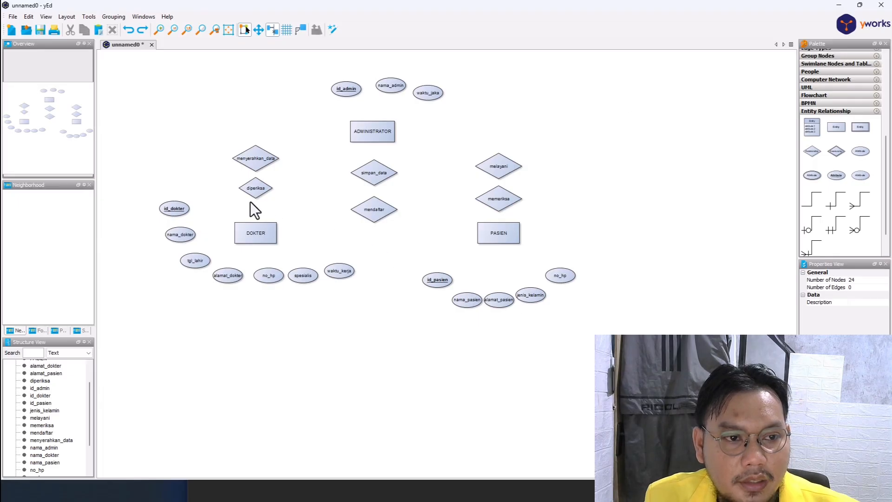
# Delete the diperiksa, simpan_data and melayani relationship diamonds
pyautogui.click(257, 188)
pyautogui.press('Delete')
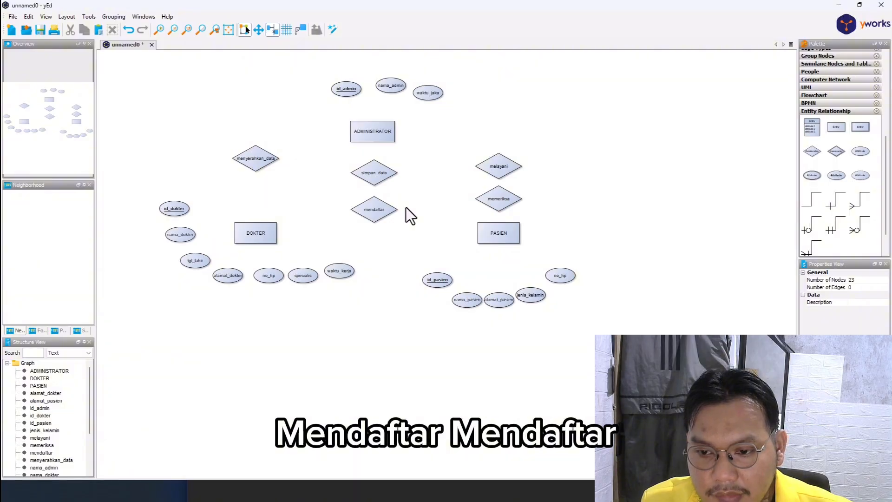
pyautogui.click(376, 212)
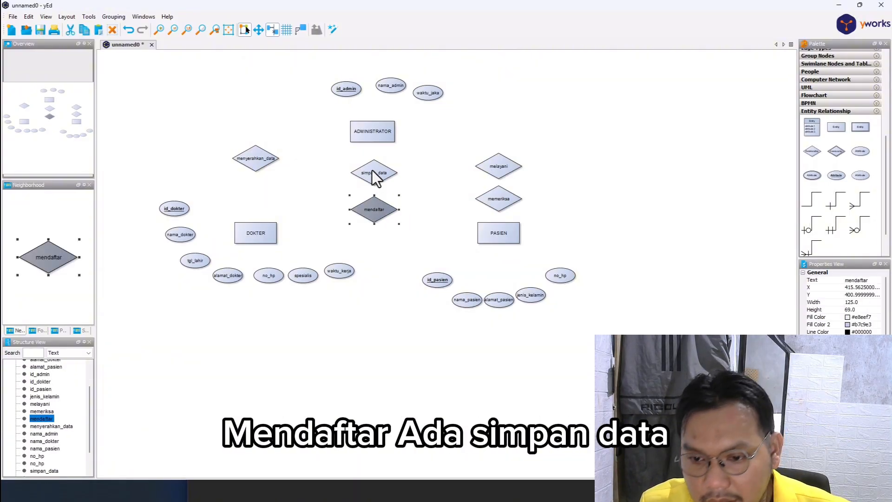
pyautogui.click(373, 172)
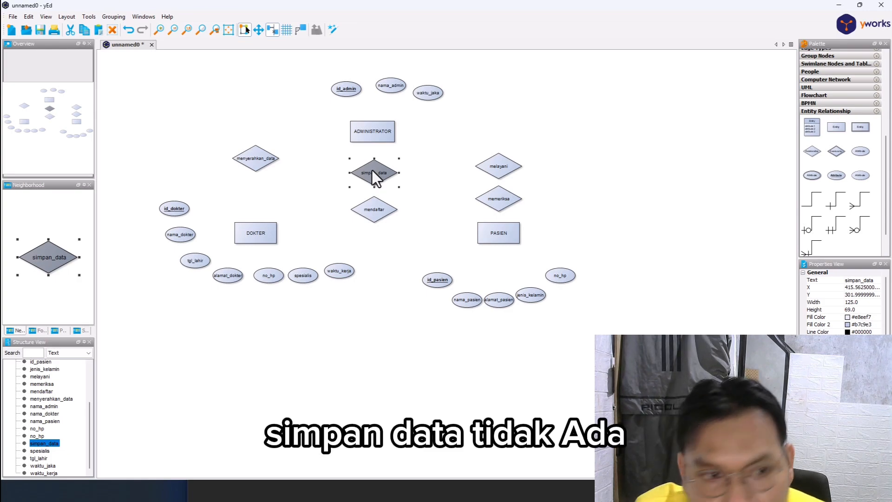
pyautogui.press('Delete')
pyautogui.click(492, 198)
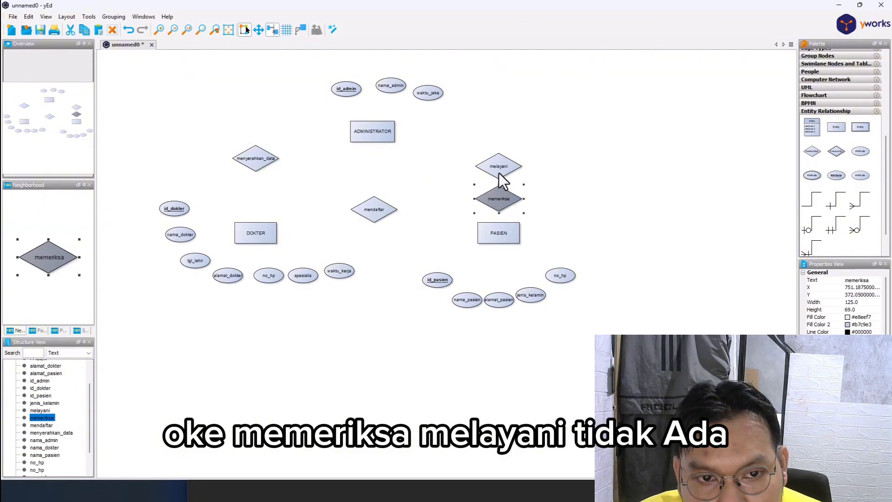
pyautogui.click(499, 173)
pyautogui.press('Delete')
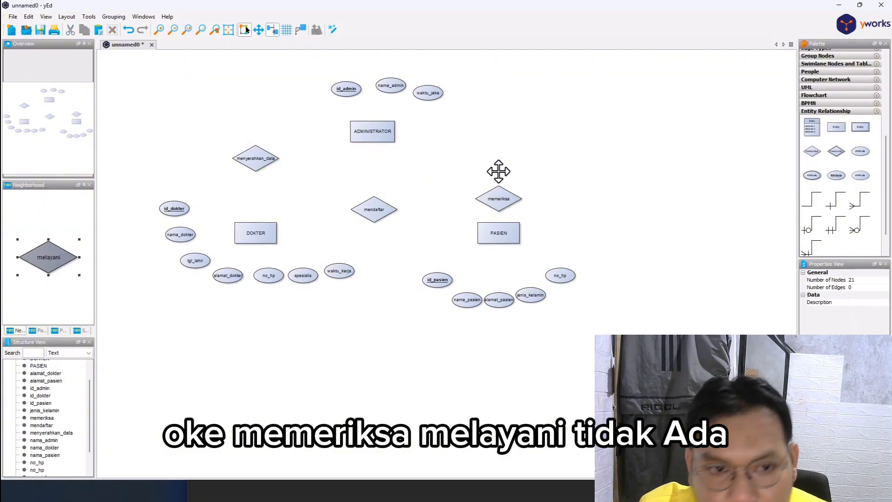
# Rename the menyerahkan_data relationship diamond to memberikan_data
pyautogui.click(253, 159)
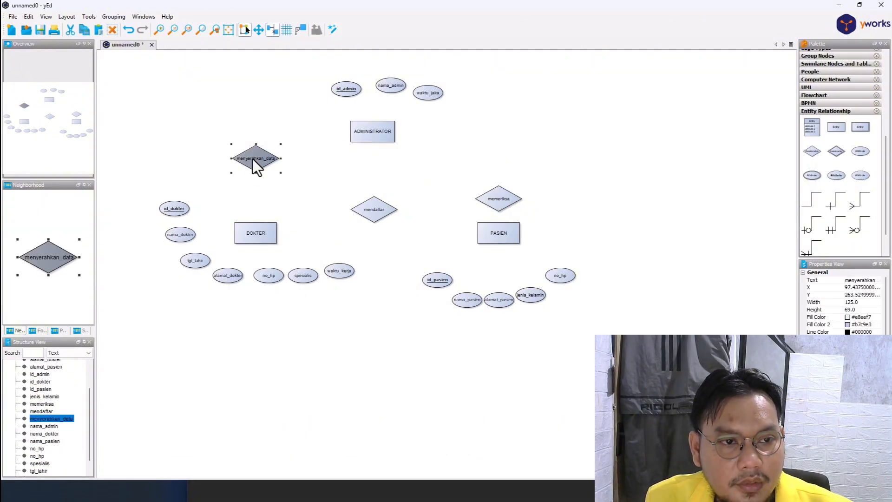
pyautogui.doubleClick(253, 159)
pyautogui.click(266, 159)
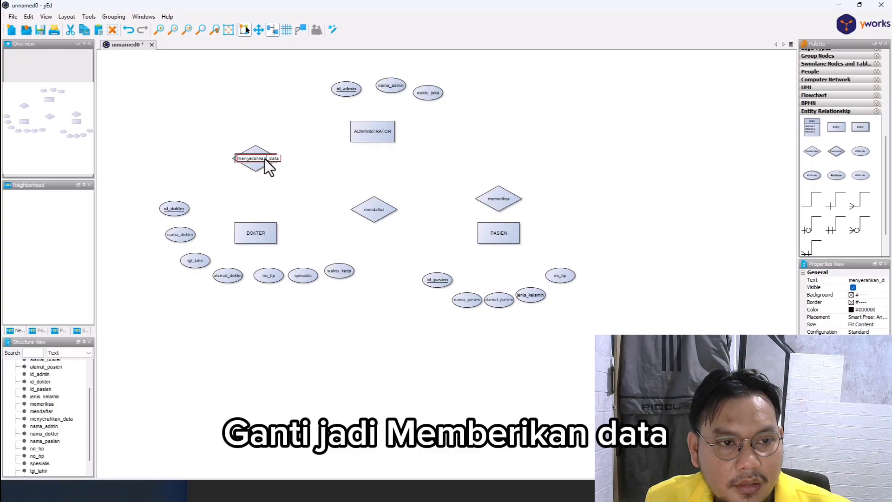
pyautogui.hotkey('shift', 'End')
pyautogui.click(267, 158)
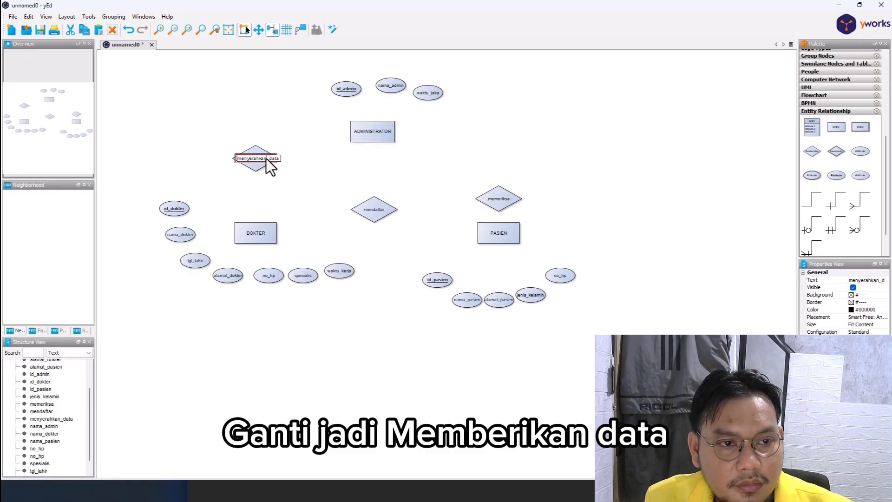
pyautogui.press('BackSpace')
pyautogui.press('BackSpace')
pyautogui.press('BackSpace')
pyautogui.press('BackSpace')
pyautogui.press('BackSpace')
pyautogui.press('BackSpace')
pyautogui.press('BackSpace')
pyautogui.press('BackSpace')
pyautogui.press('BackSpace')
pyautogui.press('BackSpace')
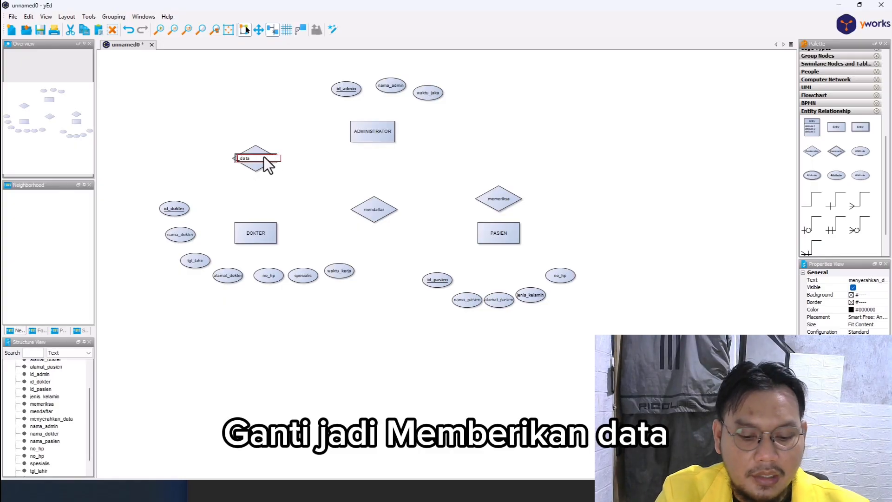
pyautogui.write('mberikan')
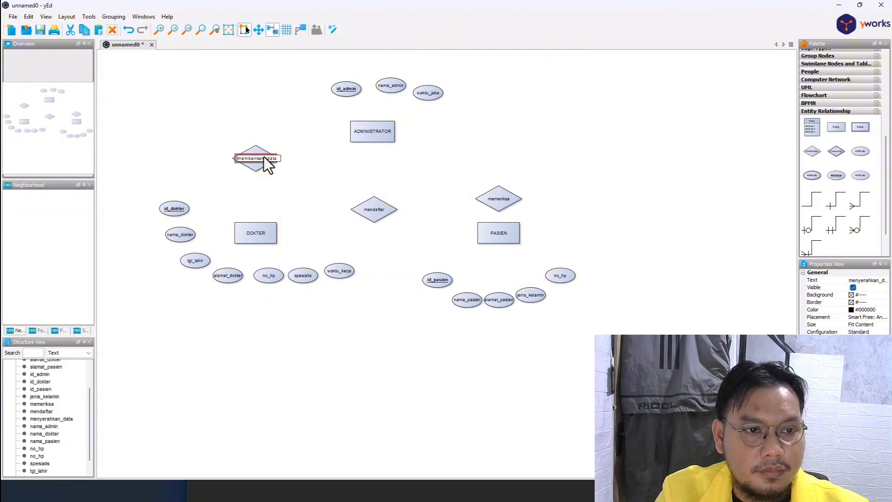
pyautogui.press('Return')
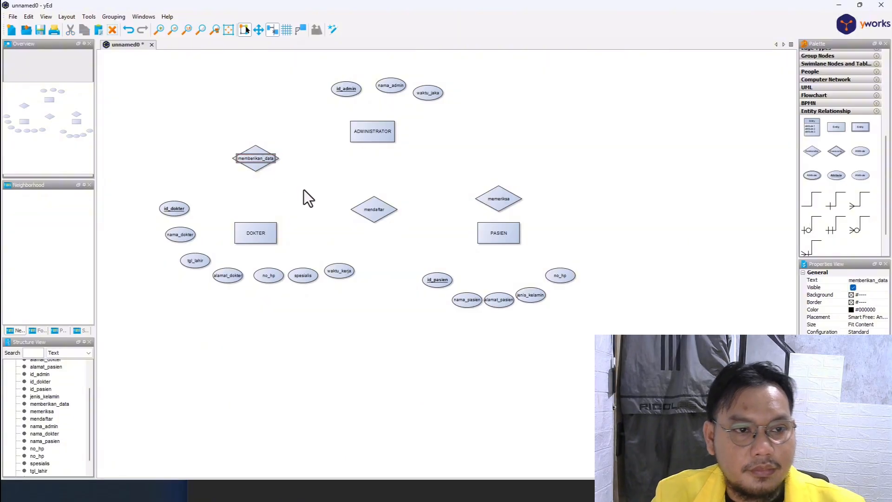
# Move the memberikan_data diamond straight up above DOKTER, roughly level with ADMINISTRATOR
pyautogui.click(255, 150)
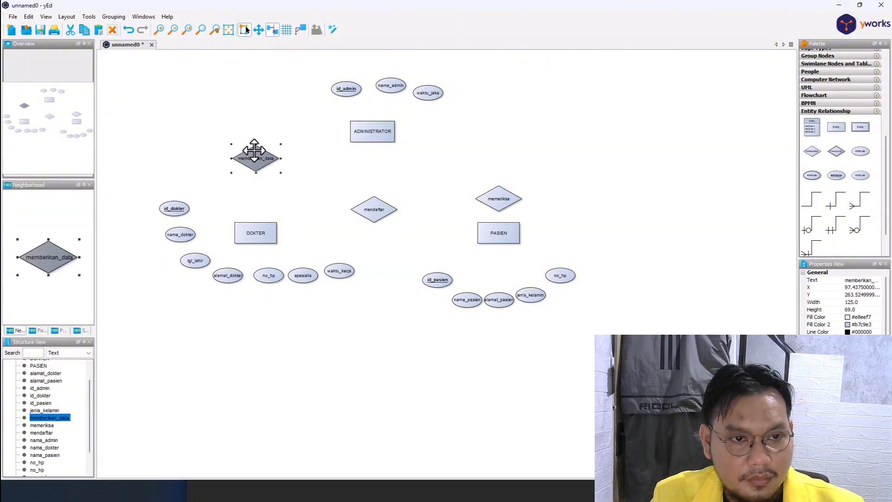
pyautogui.moveTo(254, 150); pyautogui.dragTo(255, 125)
pyautogui.click(337, 161)
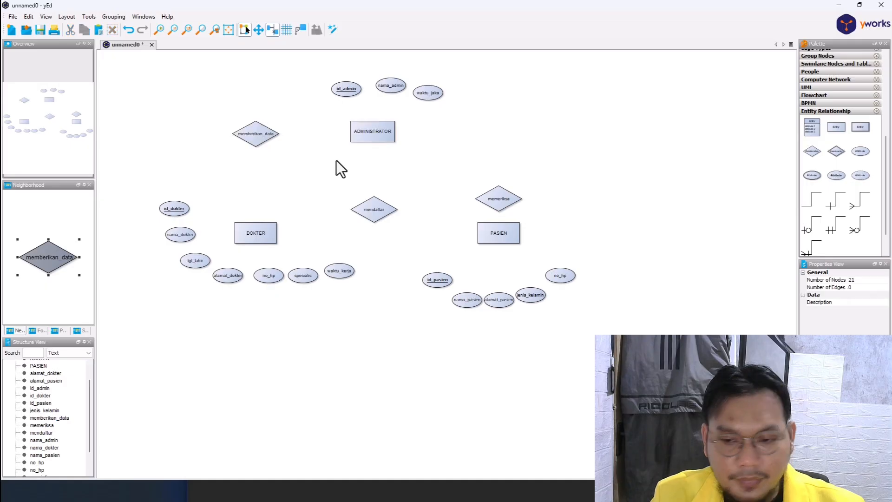
# Move the mendaftar diamond above PASIEN, level with ADMINISTRATOR, and the memeriksa diamond between DOKTER and PASIEN
pyautogui.click(374, 210)
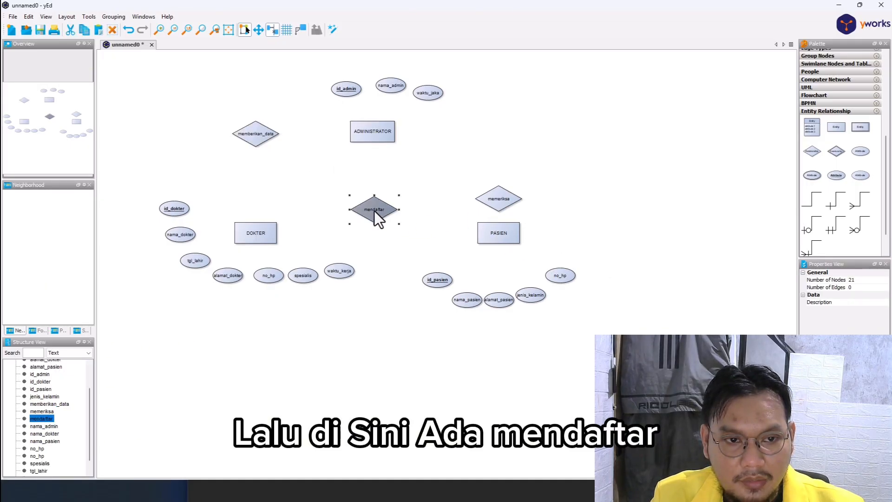
pyautogui.moveTo(374, 210); pyautogui.dragTo(495, 129)
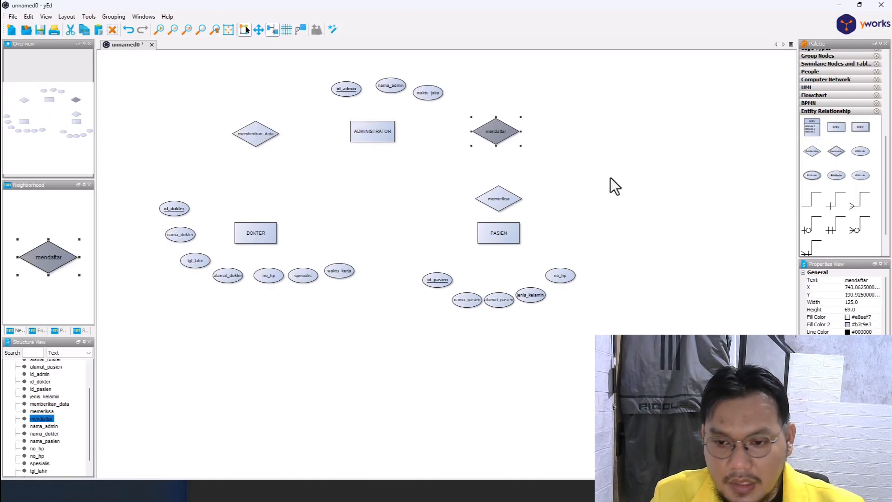
pyautogui.click(498, 199)
pyautogui.moveTo(497, 199); pyautogui.dragTo(376, 227)
pyautogui.click(659, 207)
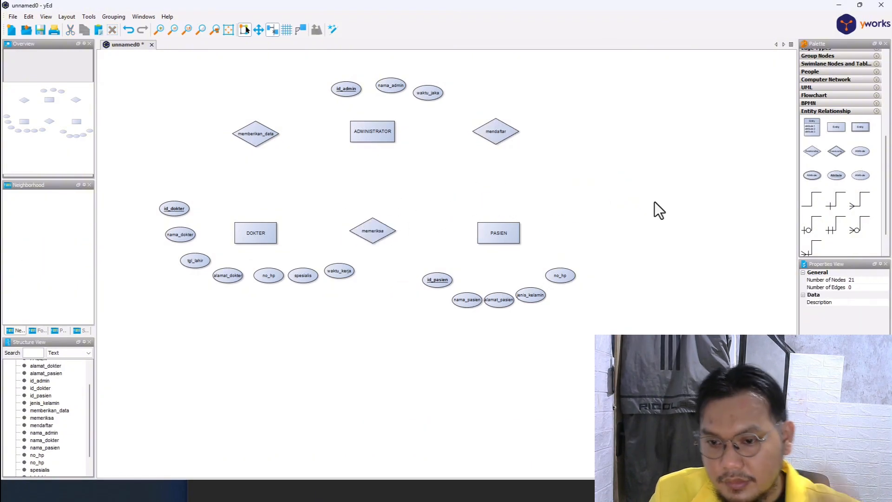
# Connect ADMINISTRATOR to mendaftar, mendaftar to PASIEN, and PASIEN to memeriksa with plain relation lines
pyautogui.moveTo(823, 201); pyautogui.dragTo(497, 135)
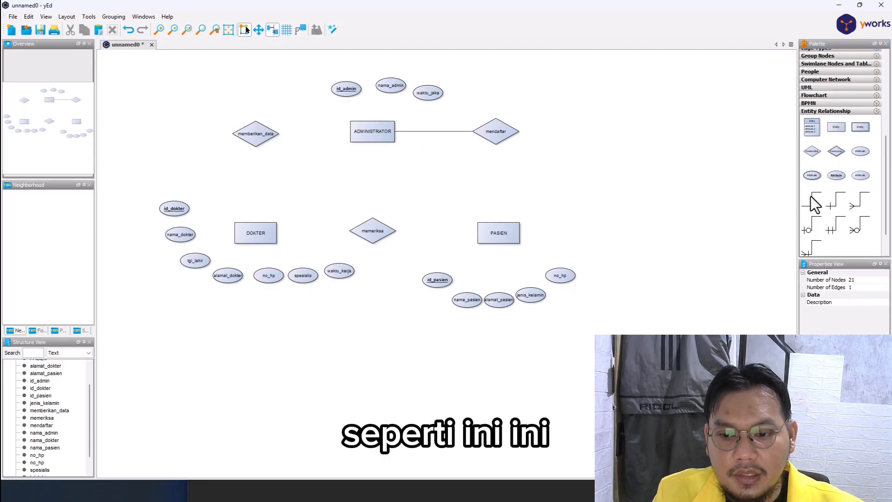
pyautogui.moveTo(596, 205); pyautogui.dragTo(506, 224)
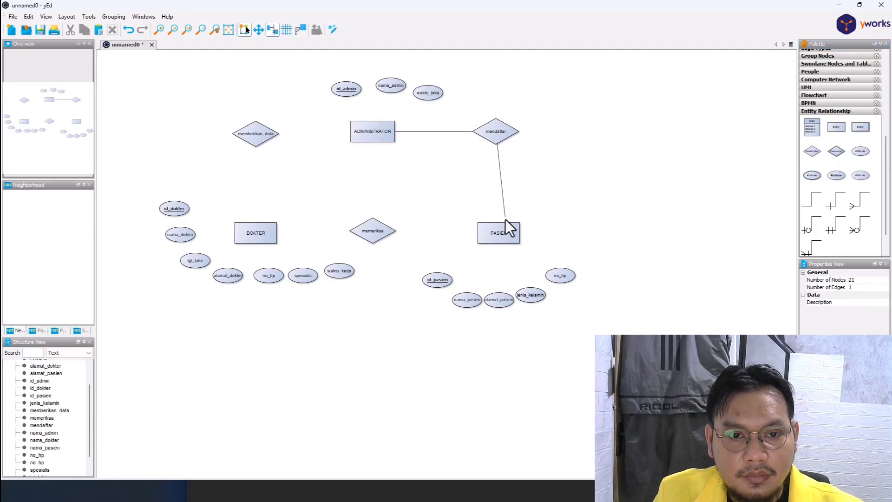
pyautogui.moveTo(813, 202); pyautogui.dragTo(380, 232)
# Connect memeriksa to DOKTER, DOKTER to memberikan_data, and memberikan_data to ADMINISTRATOR with plain relation lines
pyautogui.moveTo(829, 223)
pyautogui.mouseDown()
pyautogui.moveTo(592, 243)
pyautogui.moveTo(280, 246)
pyautogui.moveTo(233, 228)
pyautogui.mouseUp()
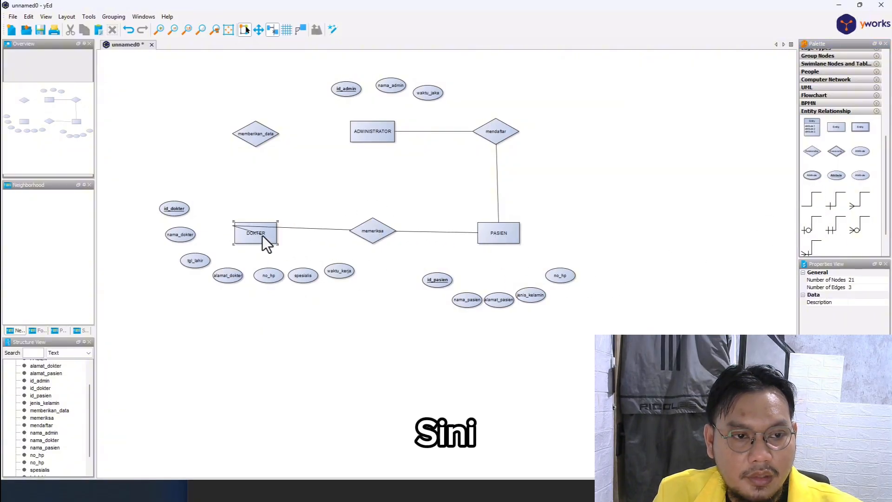
pyautogui.hotkey('ctrl', 'z')
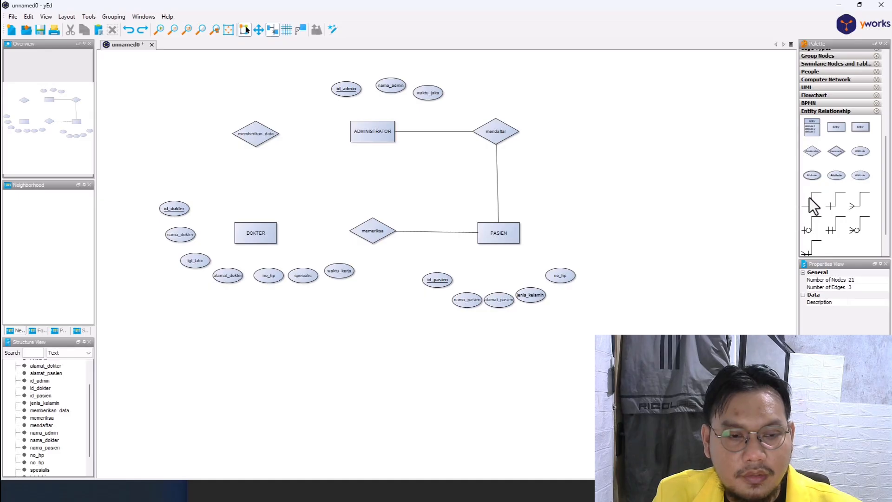
pyautogui.moveTo(358, 224); pyautogui.dragTo(263, 140)
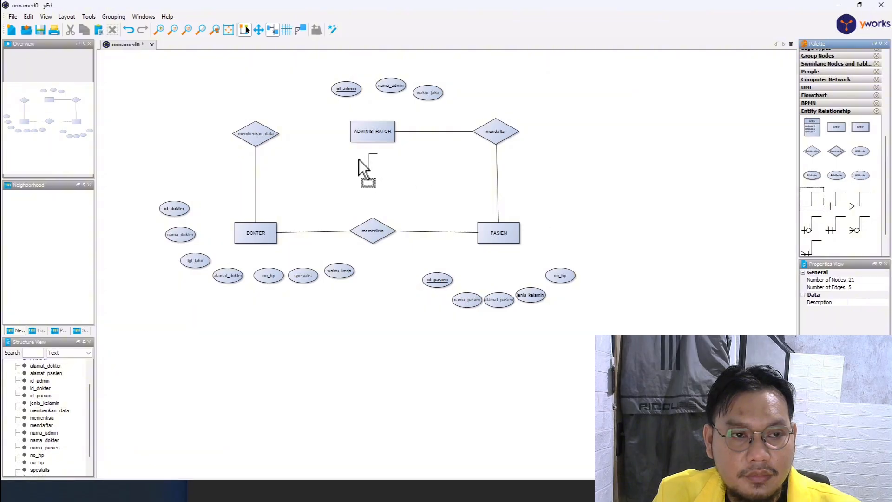
pyautogui.moveTo(358, 160); pyautogui.dragTo(259, 136)
pyautogui.click(363, 135)
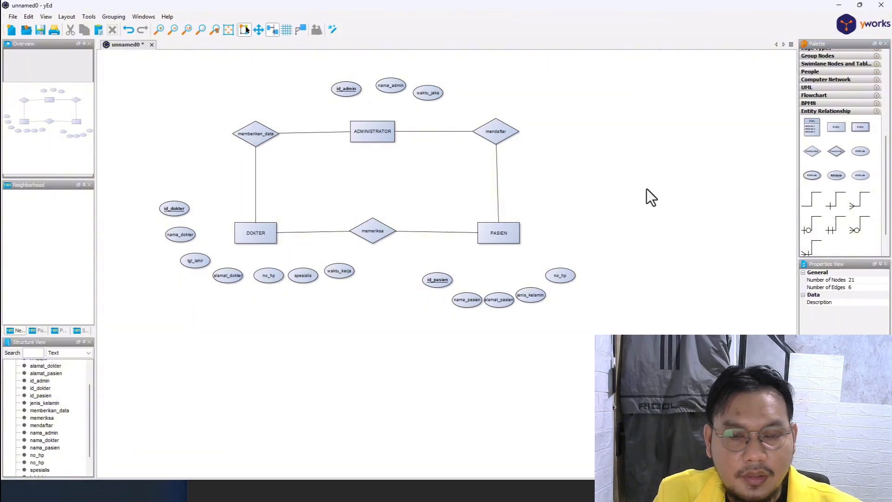
# Connect the id_admin attribute to the ADMINISTRATOR entity with a plain line
pyautogui.moveTo(812, 202); pyautogui.dragTo(405, 119)
pyautogui.moveTo(344, 91); pyautogui.dragTo(377, 137)
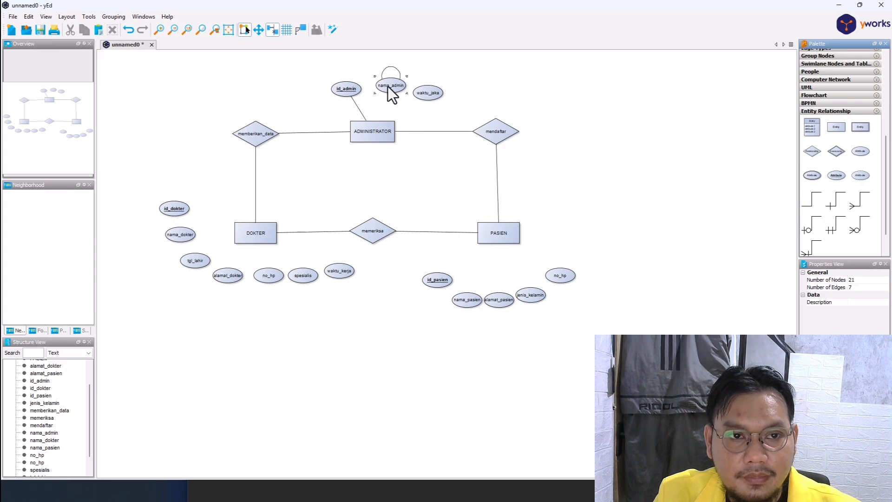
# Connect the nama_admin and waktu_jaka attributes to the ADMINISTRATOR entity with plain lines
pyautogui.moveTo(391, 87); pyautogui.dragTo(378, 131)
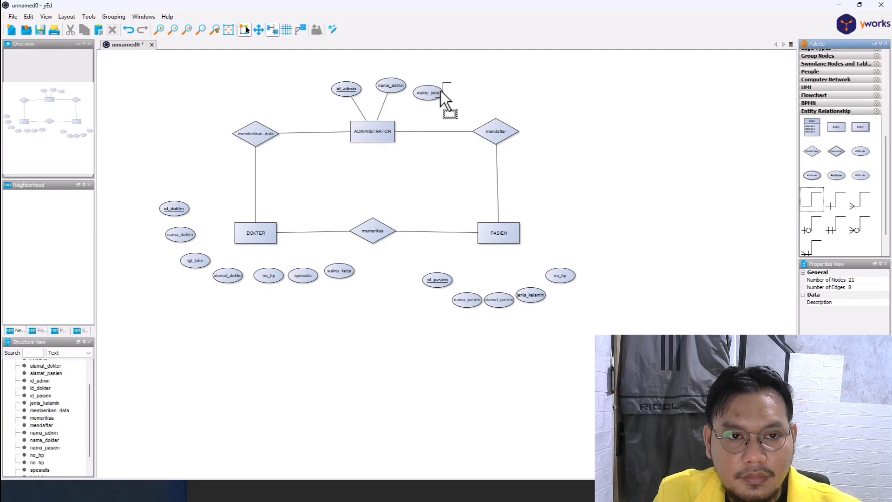
pyautogui.moveTo(438, 91); pyautogui.dragTo(377, 136)
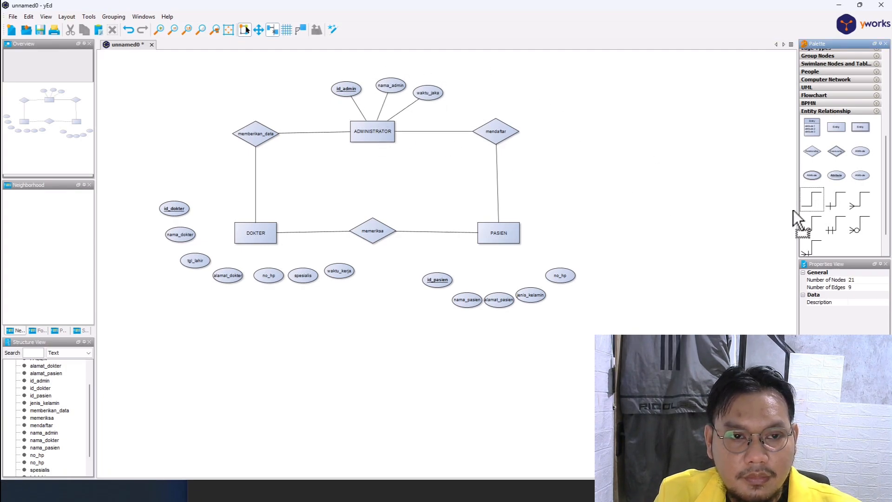
# Connect the no_hp, jenis_kelamin, alamat_pasien, nama_pasien and id_pasien attributes to the PASIEN entity with plain lines
pyautogui.moveTo(793, 211); pyautogui.dragTo(510, 230)
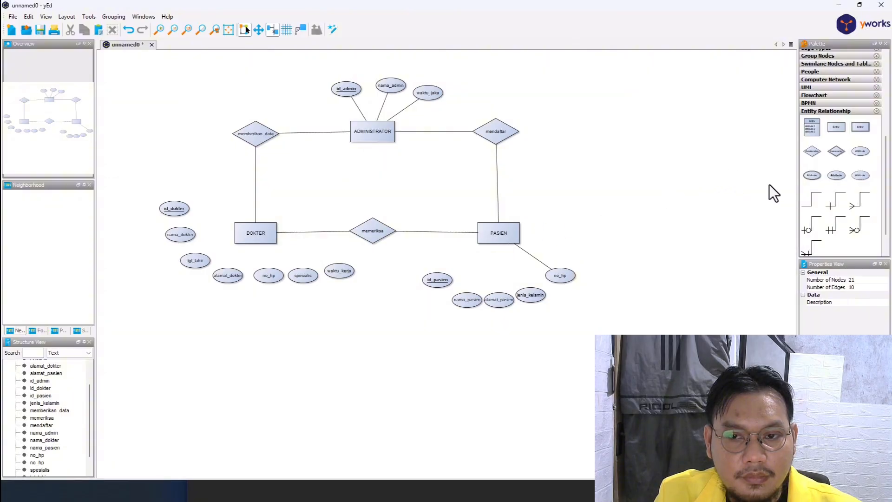
pyautogui.moveTo(813, 201); pyautogui.dragTo(504, 239)
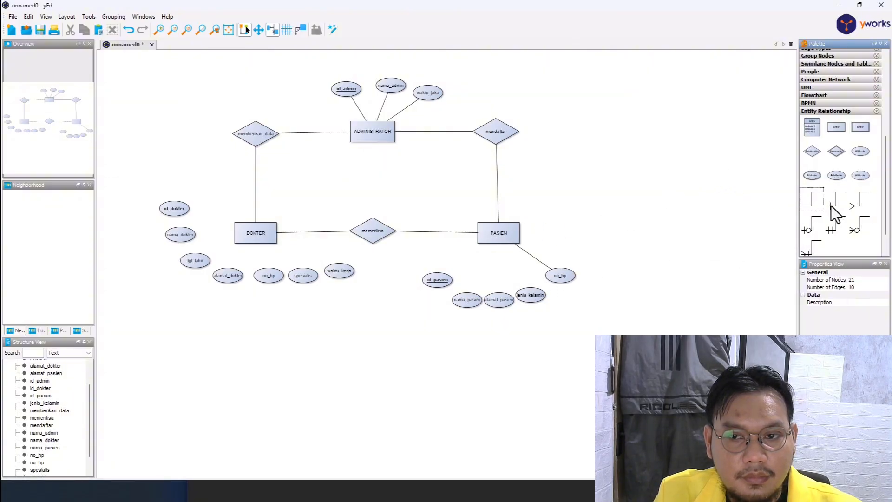
pyautogui.moveTo(832, 207); pyautogui.dragTo(497, 238)
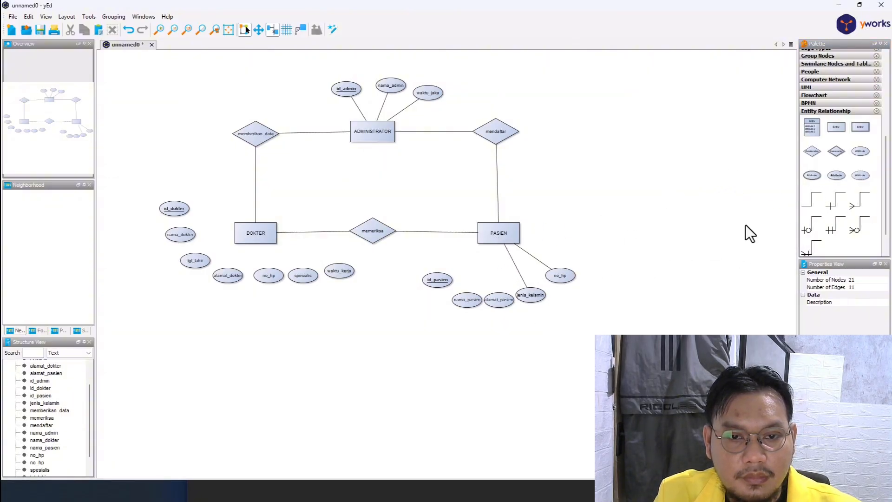
pyautogui.moveTo(505, 298); pyautogui.dragTo(496, 236)
pyautogui.moveTo(475, 297); pyautogui.dragTo(504, 233)
pyautogui.moveTo(826, 208); pyautogui.dragTo(438, 275)
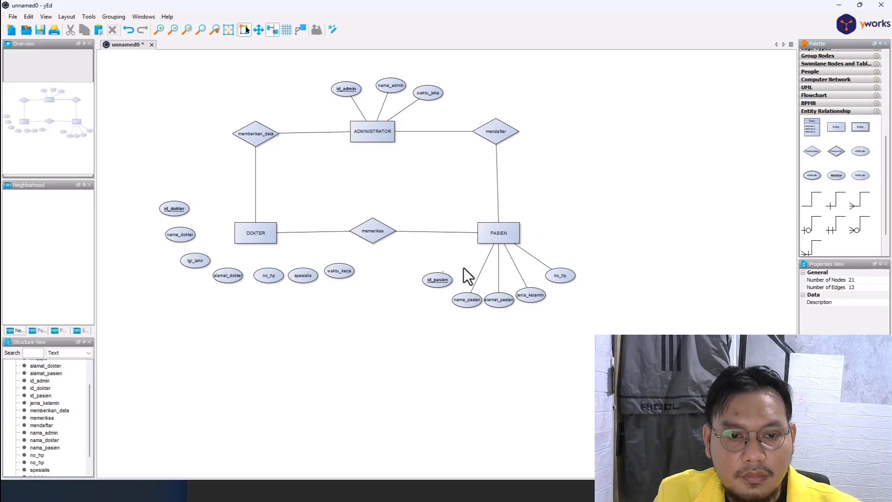
pyautogui.click(496, 233)
# Connect the waktu_kerja, spesialis, no_hp and alamat_dokter attributes to the DOKTER entity with plain lines
pyautogui.moveTo(815, 202); pyautogui.dragTo(349, 277)
pyautogui.click(259, 234)
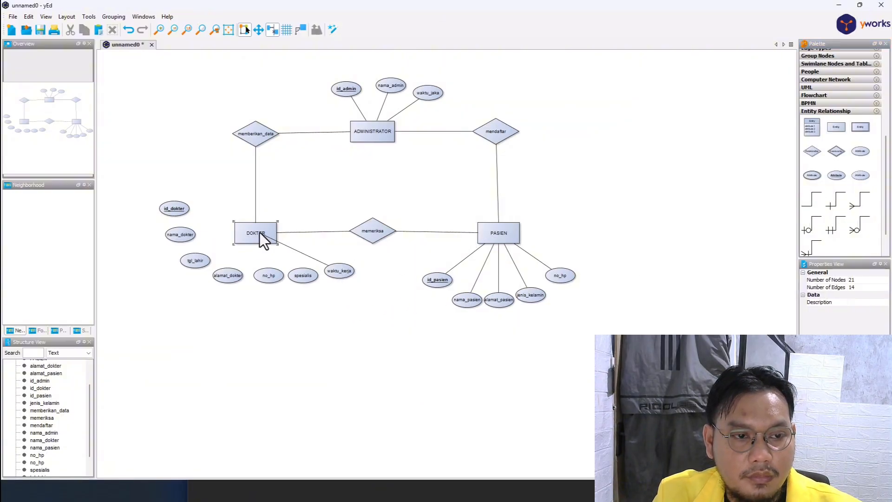
pyautogui.moveTo(813, 200); pyautogui.dragTo(311, 281)
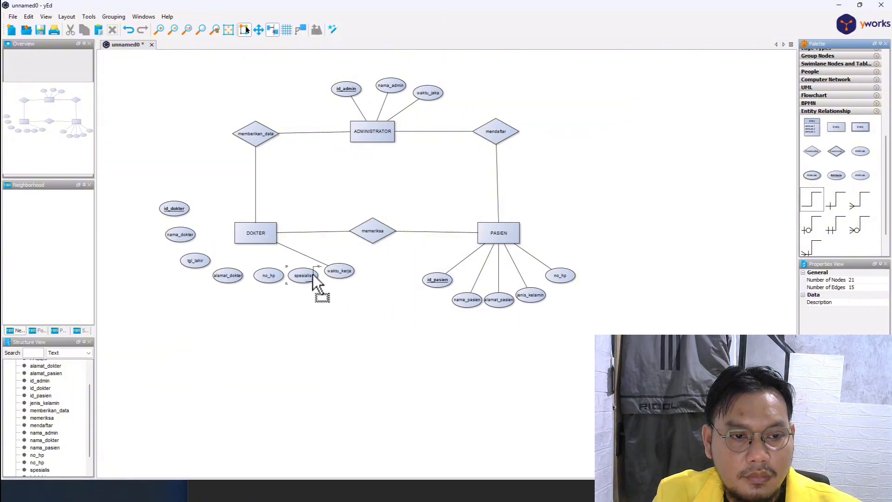
pyautogui.click(269, 239)
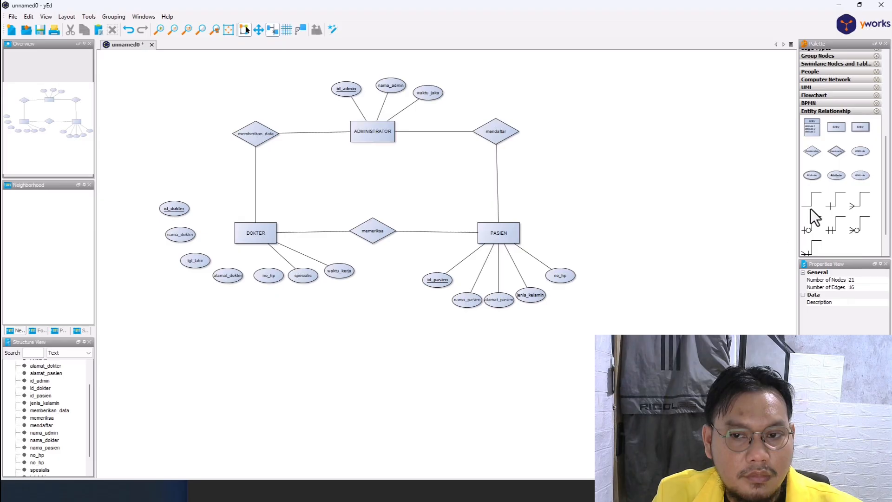
pyautogui.moveTo(812, 209); pyautogui.dragTo(257, 232)
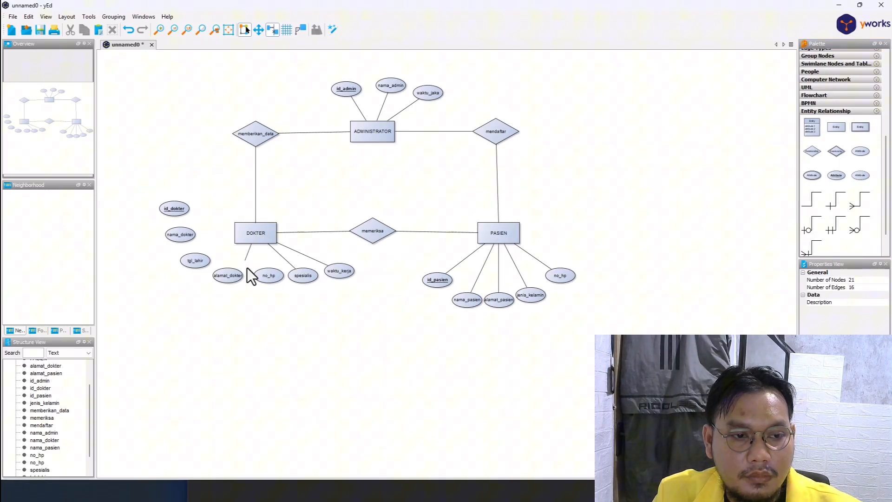
pyautogui.click(270, 276)
pyautogui.moveTo(813, 203); pyautogui.dragTo(237, 273)
pyautogui.click(259, 237)
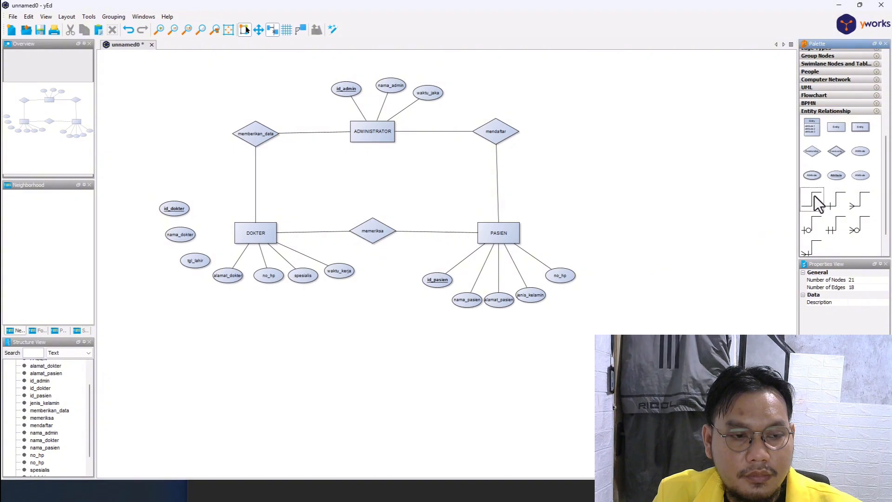
# Connect the tgl_lahir, nama_dokter and id_dokter attributes to the DOKTER entity with plain lines
pyautogui.moveTo(815, 196); pyautogui.dragTo(243, 227)
pyautogui.click(198, 262)
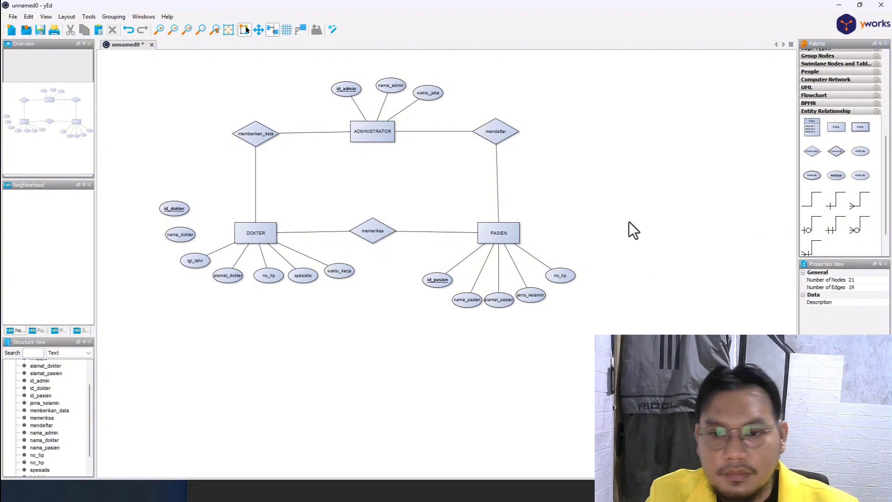
pyautogui.moveTo(811, 205); pyautogui.dragTo(181, 236)
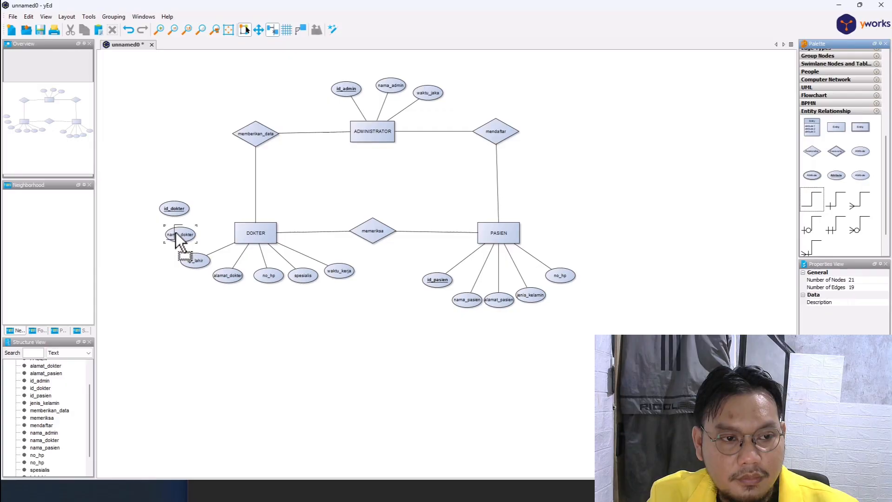
pyautogui.click(253, 241)
pyautogui.moveTo(804, 199); pyautogui.dragTo(175, 208)
pyautogui.click(259, 239)
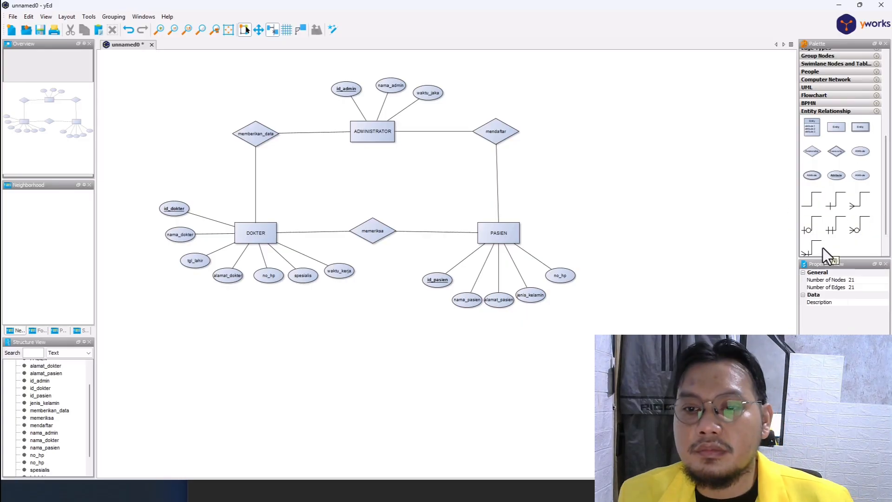
pyautogui.moveTo(860, 201); pyautogui.dragTo(381, 127)
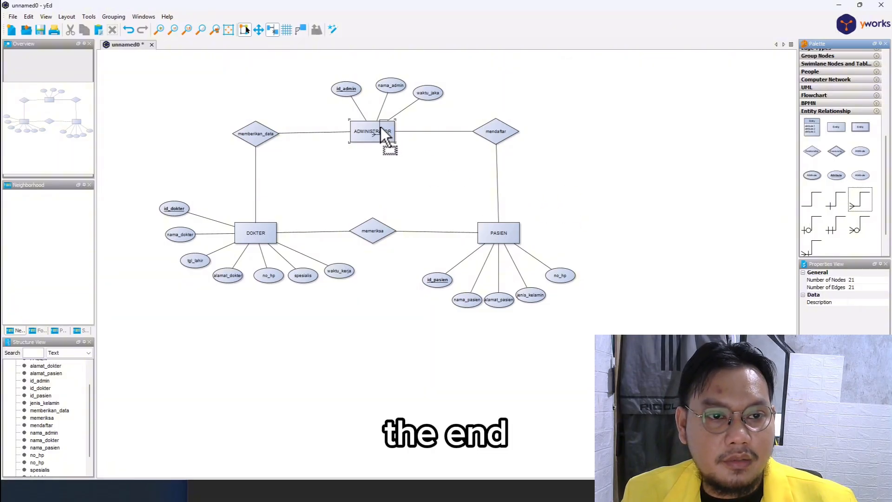
pyautogui.click(268, 136)
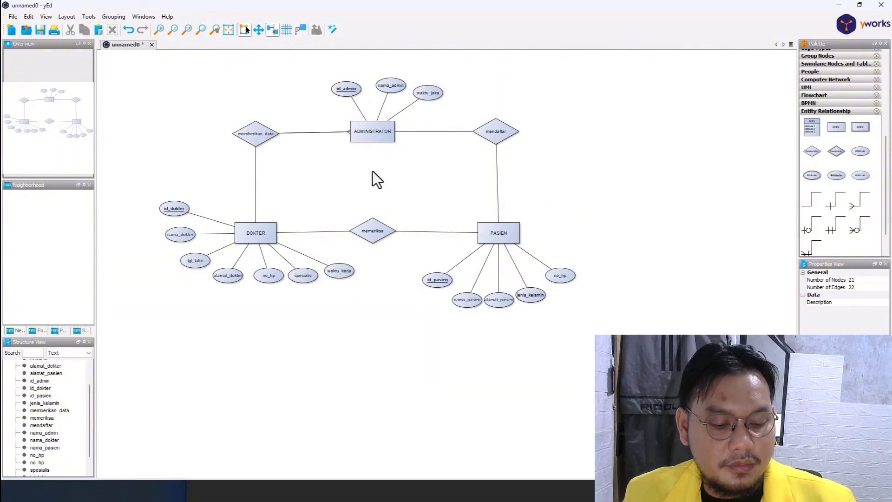
pyautogui.hotkey('ctrl', 'z')
# Replace the plain lines from ADMINISTRATOR to memberikan_data and mendaftar with crow's-foot lines whose many end sits at ADMINISTRATOR
pyautogui.click(331, 135)
pyautogui.press('Delete')
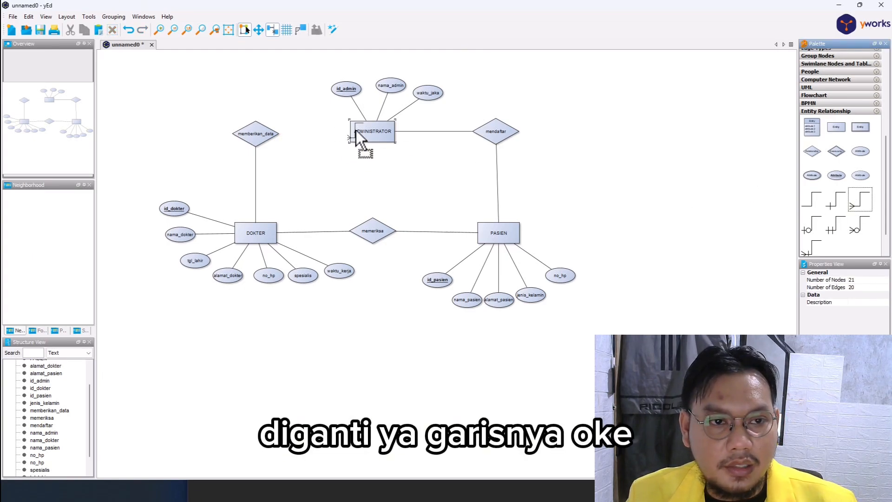
pyautogui.moveTo(358, 131)
pyautogui.mouseDown()
pyautogui.moveTo(274, 125)
pyautogui.moveTo(266, 136)
pyautogui.mouseUp()
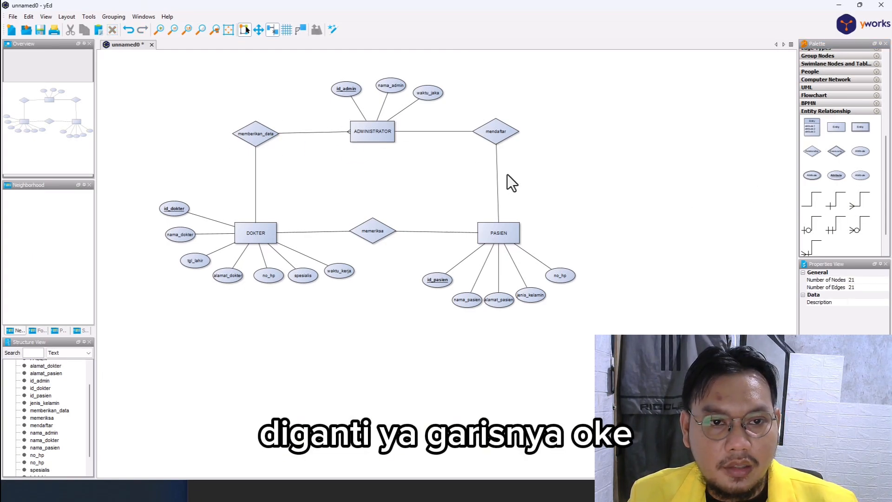
pyautogui.click(445, 131)
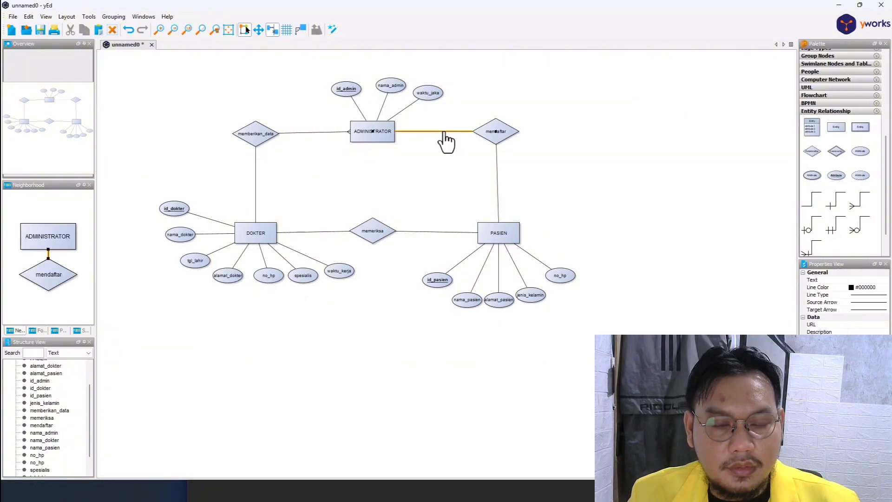
pyautogui.press('Delete')
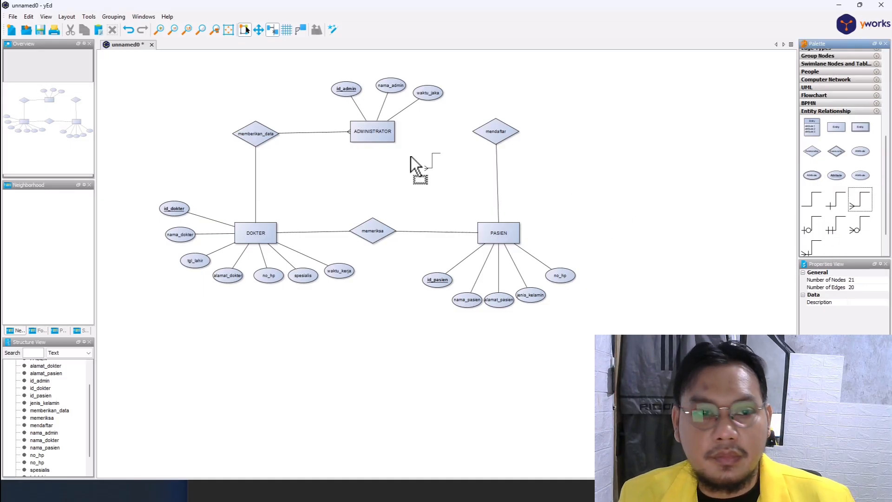
pyautogui.moveTo(410, 156); pyautogui.dragTo(386, 134)
pyautogui.click(491, 129)
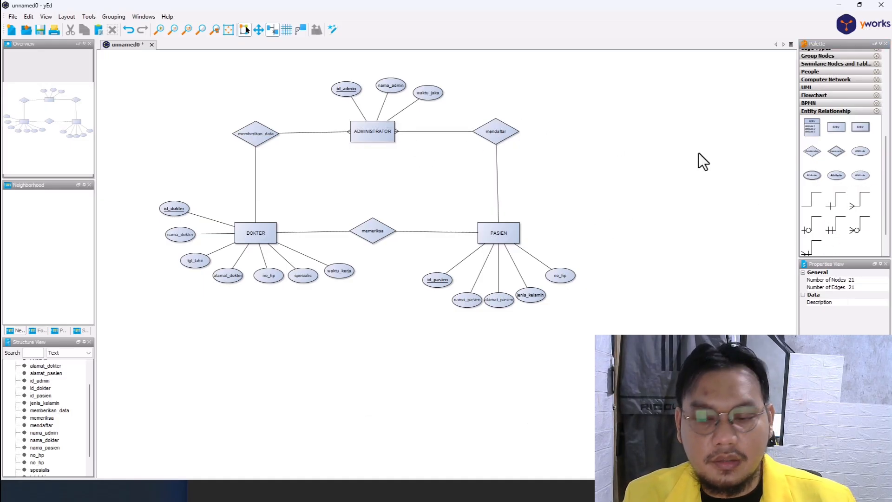
# Replace the plain lines from PASIEN to mendaftar and memeriksa with crow's-foot lines whose many end sits at PASIEN
pyautogui.click(498, 188)
pyautogui.press('Delete')
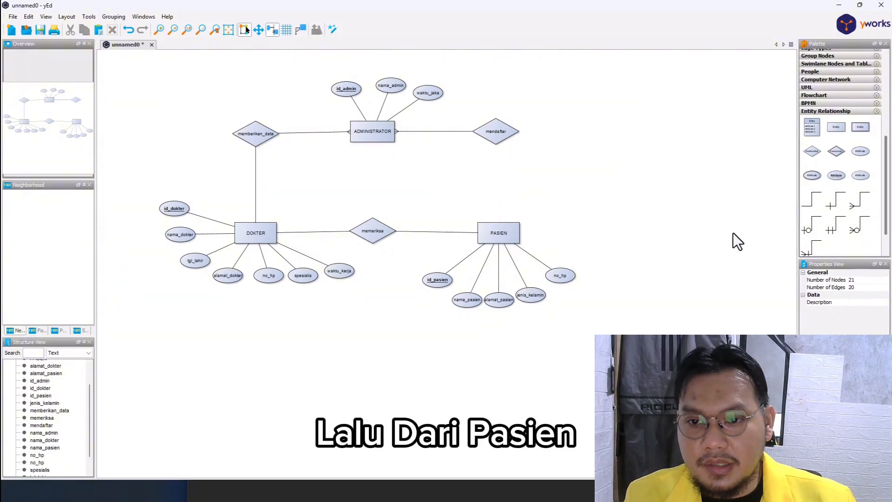
pyautogui.moveTo(855, 207); pyautogui.dragTo(497, 135)
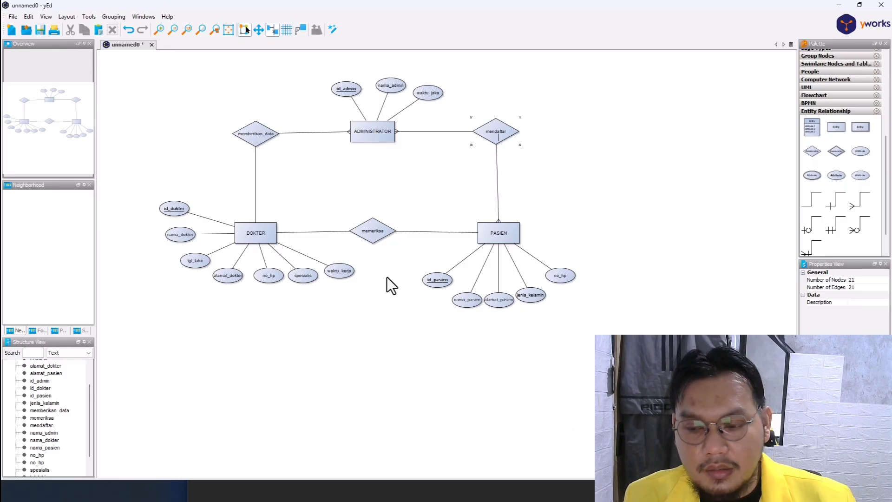
pyautogui.click(441, 232)
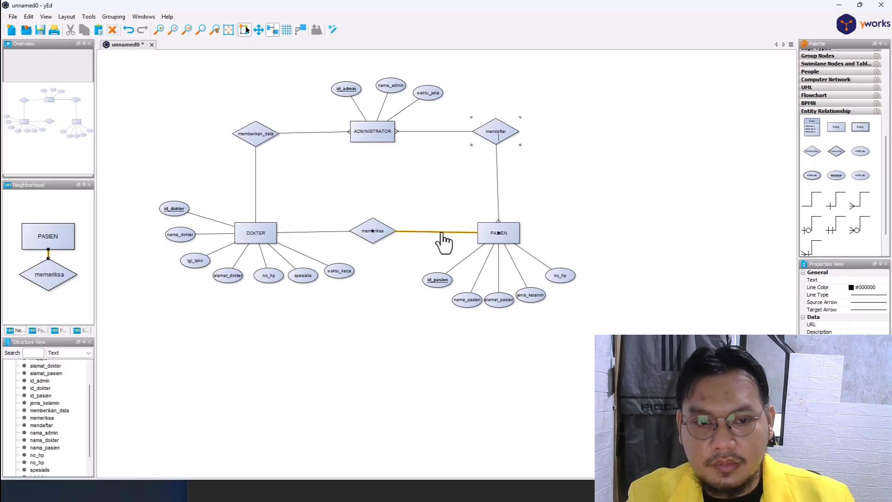
pyautogui.press('Delete')
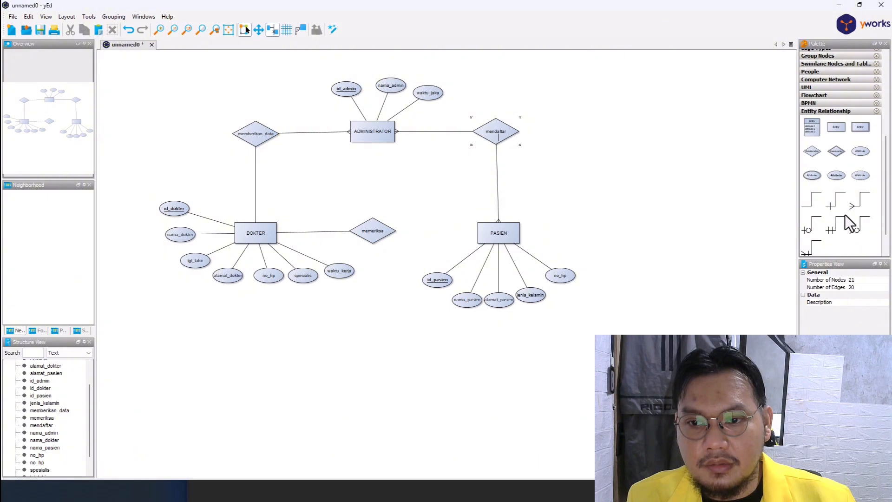
pyautogui.moveTo(860, 200); pyautogui.dragTo(490, 231)
pyautogui.click(378, 230)
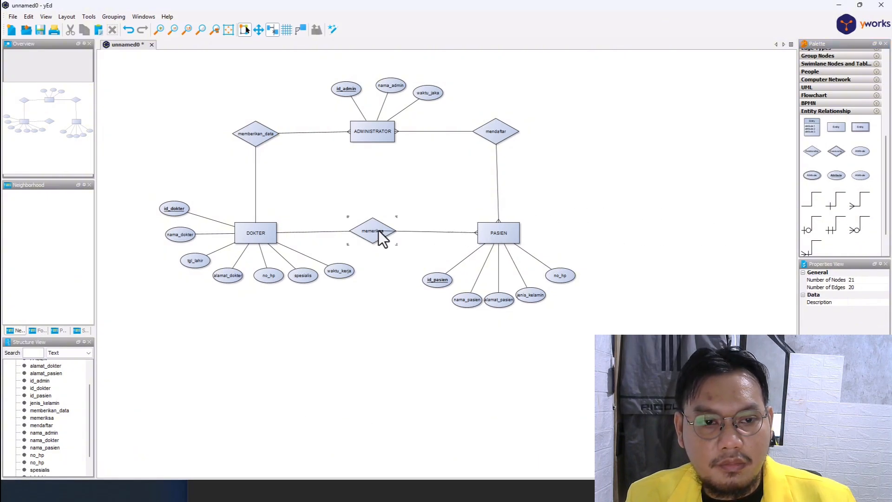
# Replace the plain DOKTER–memeriksa line with a crow's-foot line and add another from DOKTER to memberikan_data, many ends at DOKTER
pyautogui.click(331, 231)
pyautogui.press('Delete')
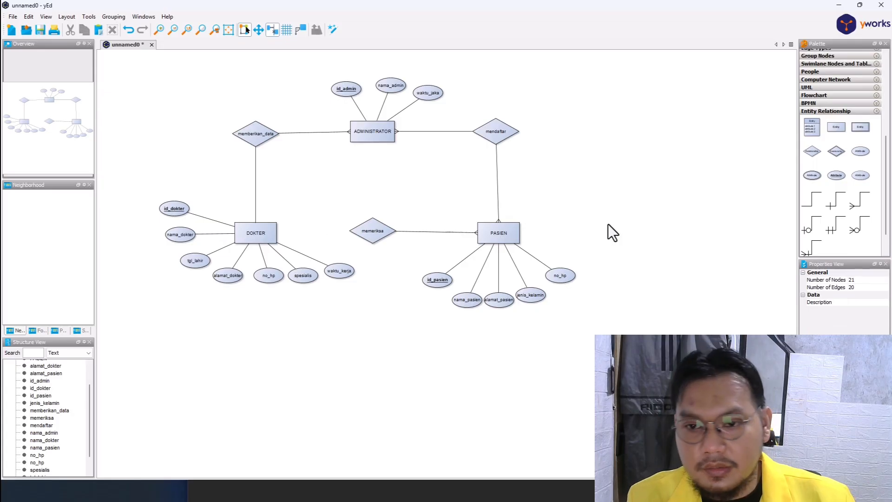
pyautogui.moveTo(860, 205); pyautogui.dragTo(280, 233)
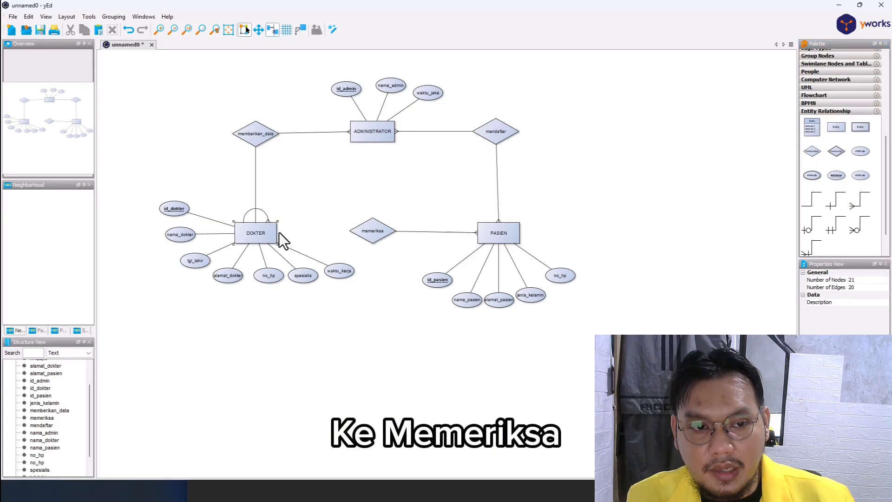
pyautogui.click(369, 228)
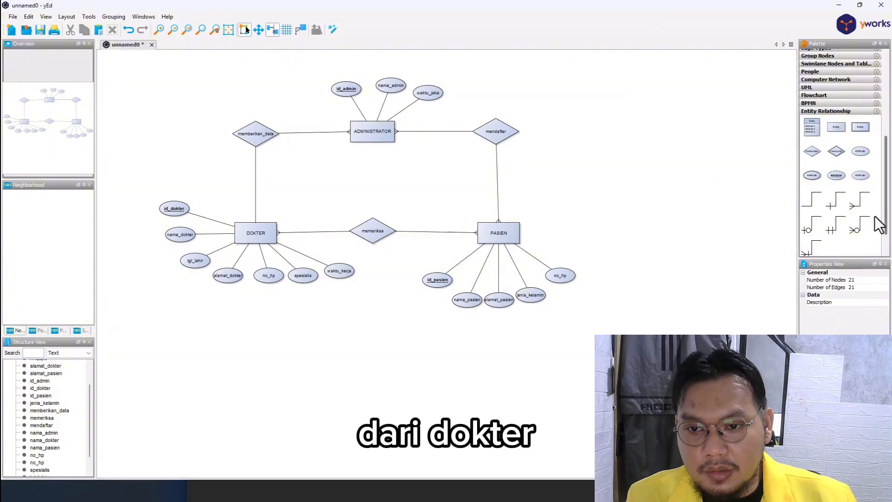
pyautogui.moveTo(860, 201); pyautogui.dragTo(252, 236)
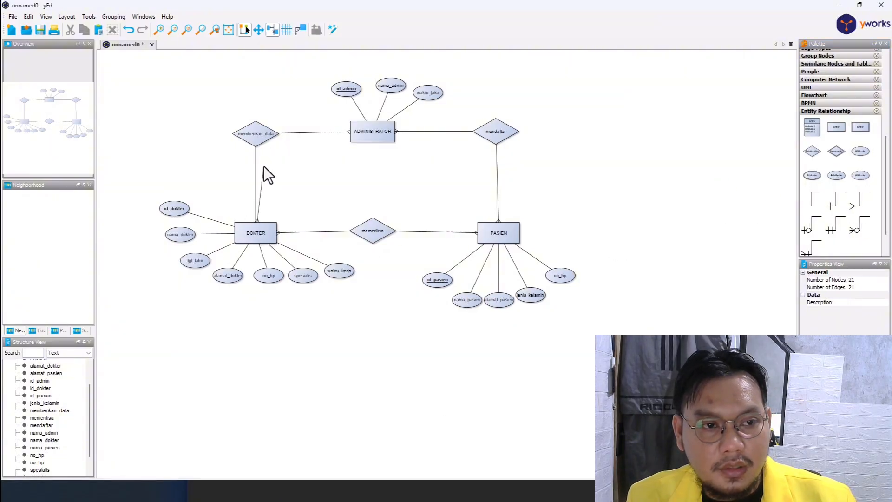
pyautogui.click(254, 140)
pyautogui.click(254, 140)
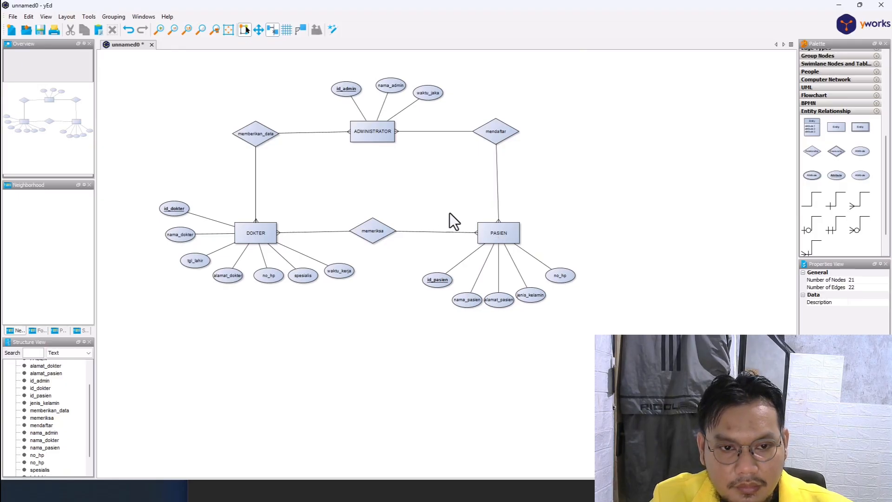
pyautogui.moveTo(417, 203); pyautogui.dragTo(585, 302)
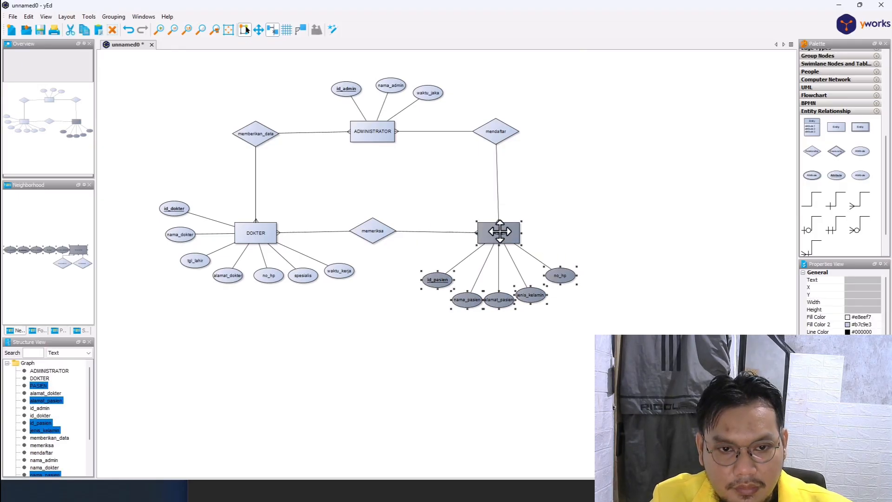
pyautogui.moveTo(494, 231); pyautogui.dragTo(599, 228)
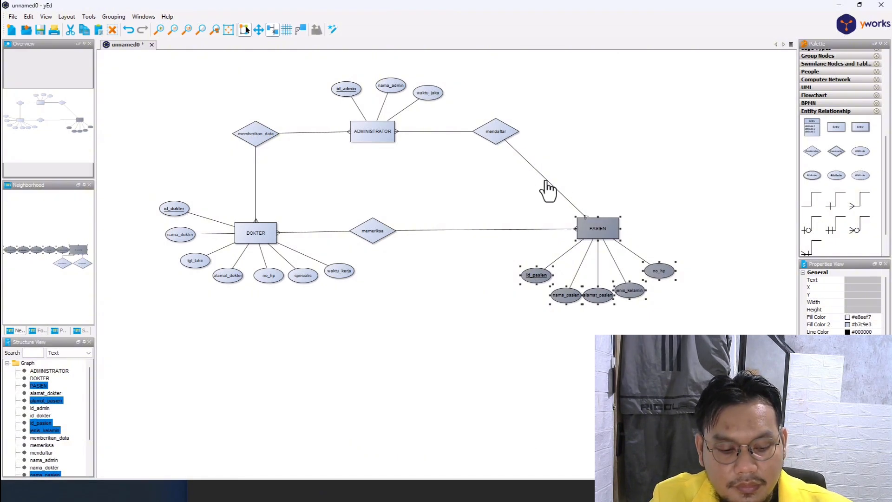
pyautogui.hotkey('ctrl', 'z')
# Delete the line between mendaftar and PASIEN and both overlapping lines between memberikan_data and DOKTER
pyautogui.click(497, 197)
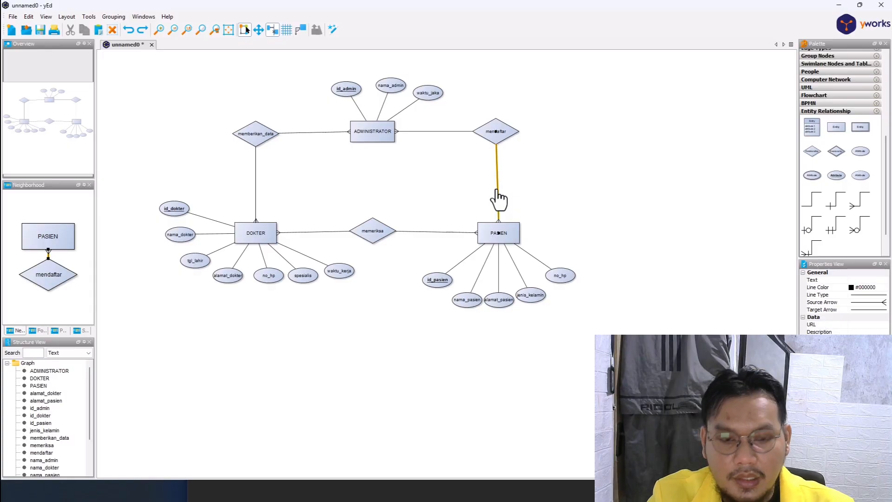
pyautogui.press('Delete')
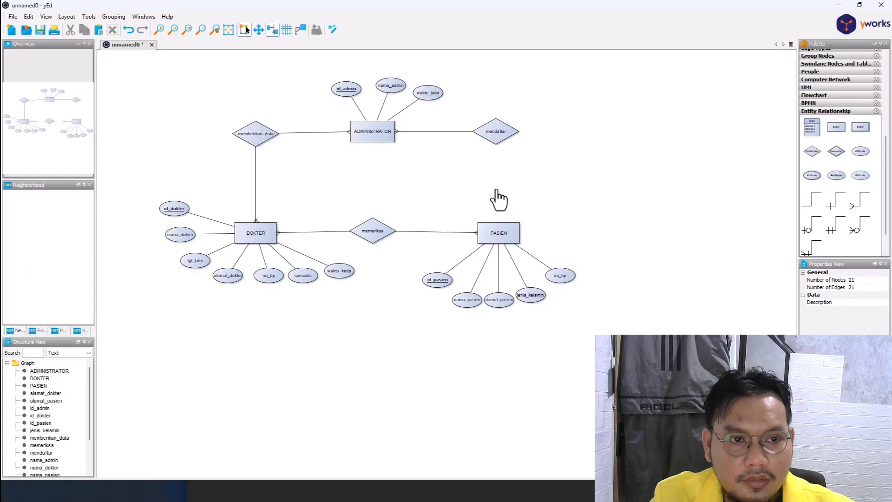
pyautogui.click(255, 194)
pyautogui.press('Delete')
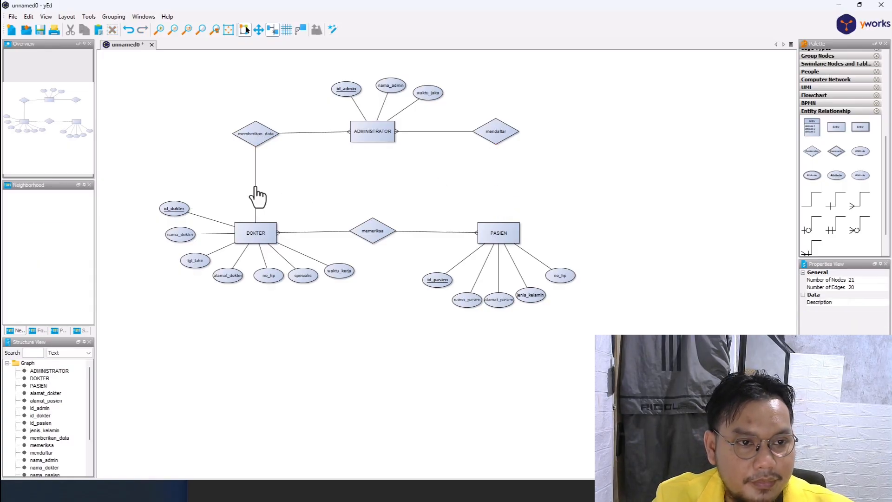
pyautogui.click(255, 190)
pyautogui.press('Delete')
# Move the id_dokter, nama_dokter, tgl_lahir and alamat_dokter attributes lower so they fan out beneath the DOKTER entity
pyautogui.moveTo(119, 194); pyautogui.dragTo(232, 303)
pyautogui.moveTo(169, 207); pyautogui.dragTo(178, 270)
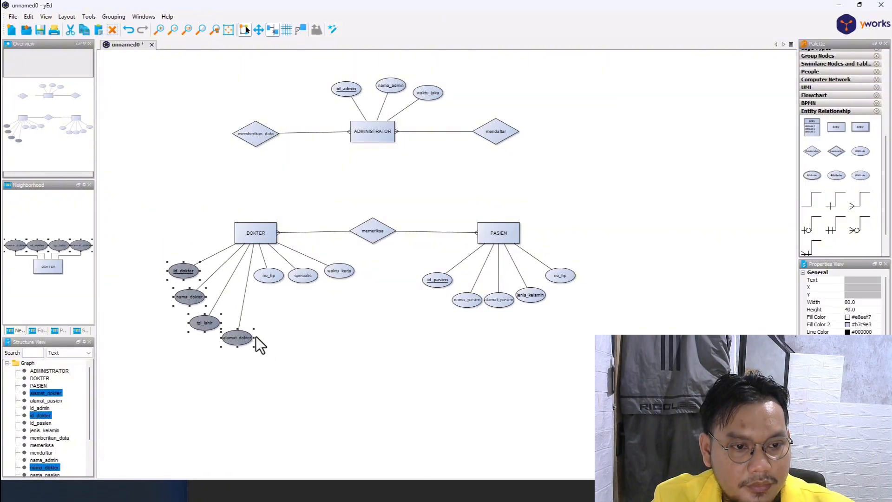
pyautogui.click(277, 343)
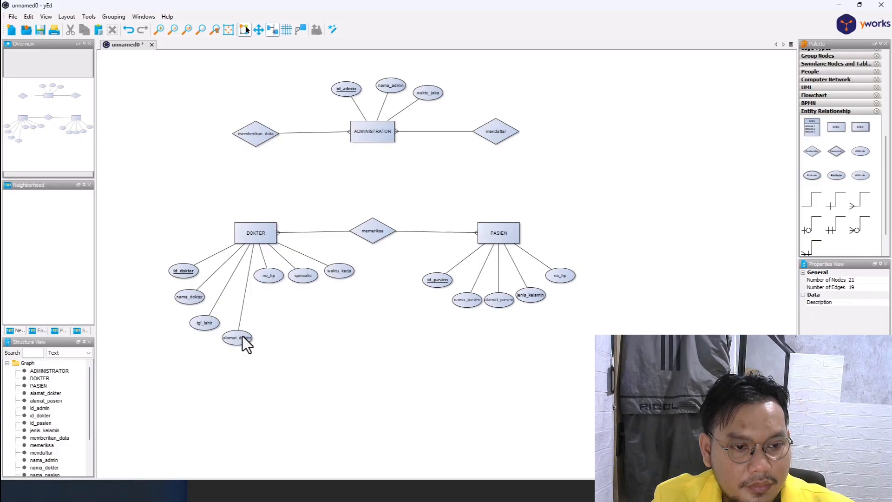
pyautogui.moveTo(307, 369); pyautogui.dragTo(170, 285)
pyautogui.moveTo(235, 340)
pyautogui.mouseDown()
pyautogui.moveTo(236, 317)
pyautogui.moveTo(253, 325)
pyautogui.moveTo(245, 329)
pyautogui.mouseUp()
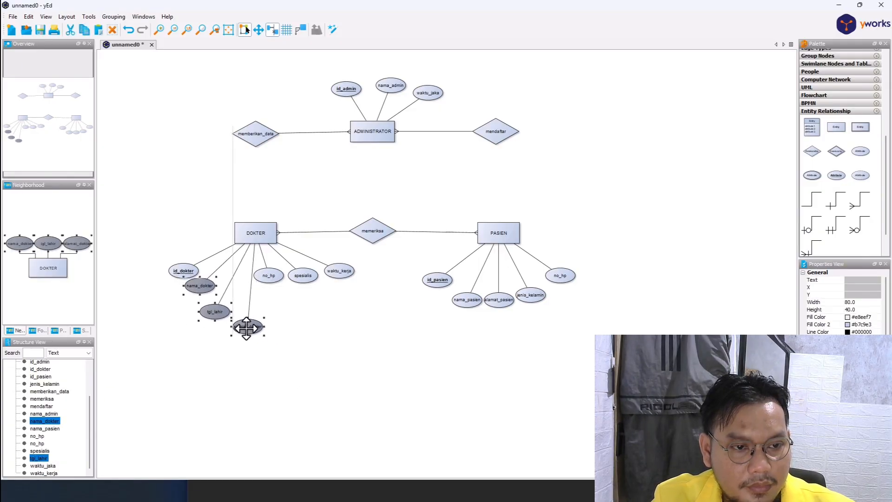
pyautogui.click(325, 322)
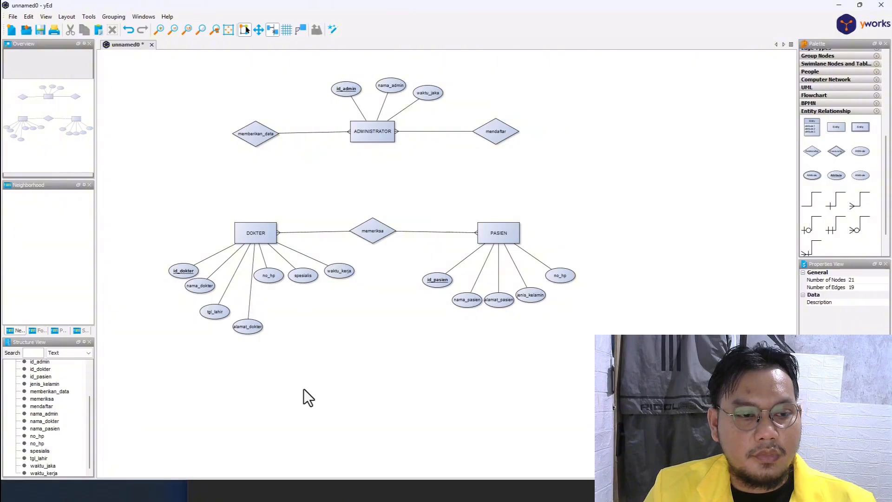
pyautogui.scroll(1, 215, 320)
pyautogui.scroll(-1, 166, 312)
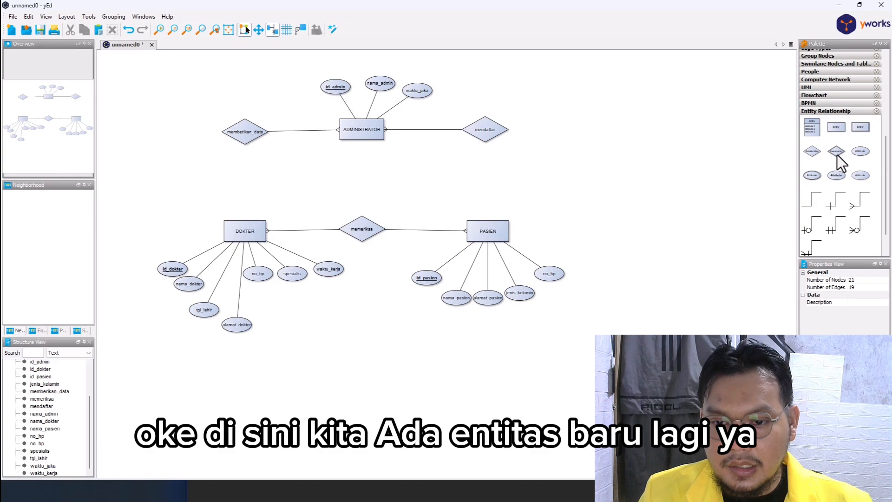
# Place a copy of the ADMINISTRATOR entity on the far side of memberikan_data and add a new relationship diamond beneath it
pyautogui.moveTo(841, 128); pyautogui.dragTo(161, 135)
pyautogui.press('Escape')
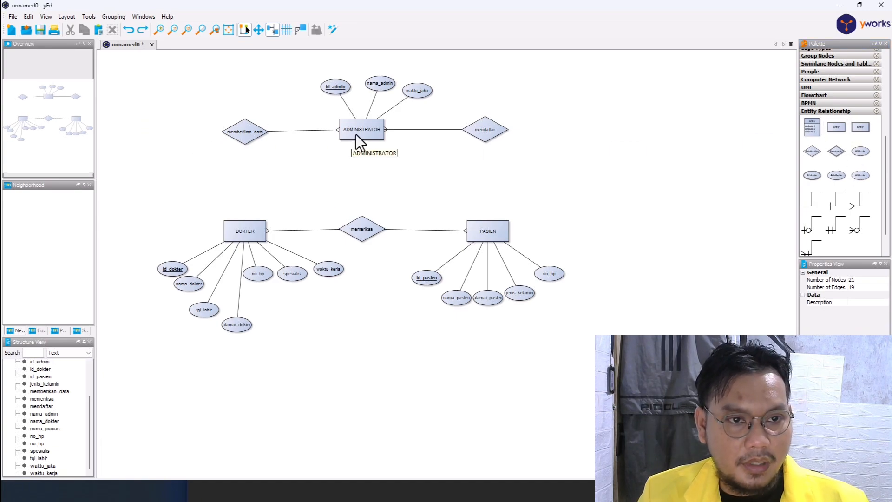
pyautogui.click(356, 134)
pyautogui.hotkey('ctrl', 'v')
pyautogui.moveTo(372, 144); pyautogui.dragTo(153, 135)
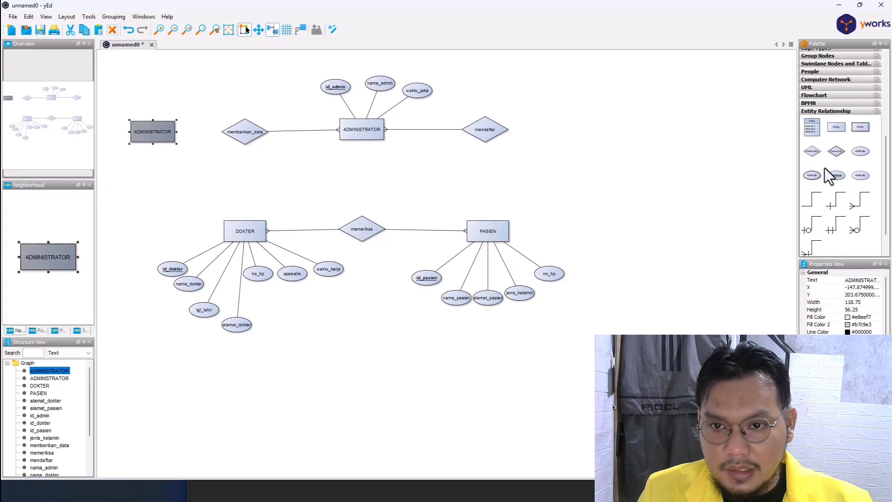
pyautogui.moveTo(812, 154); pyautogui.dragTo(155, 191)
# Move the DOKTER entity together with its attributes until it sits beneath the new relationship diamond
pyautogui.moveTo(251, 231); pyautogui.dragTo(159, 247)
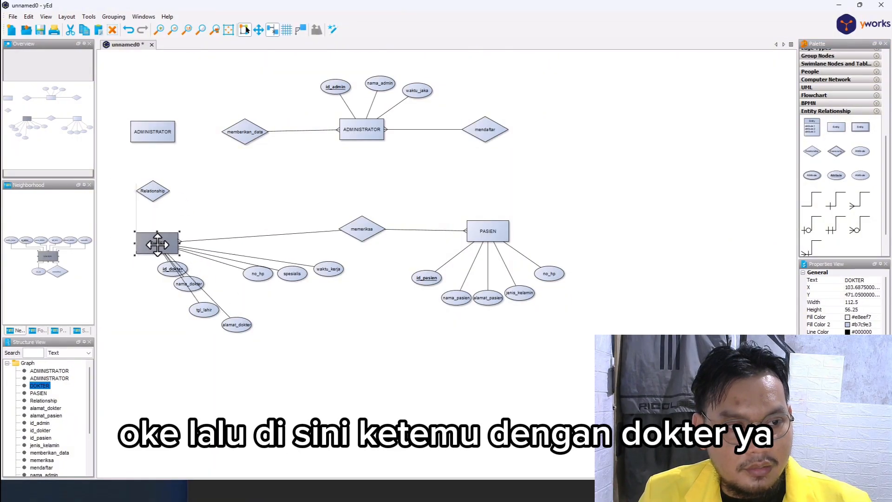
pyautogui.hotkey('ctrl', 'z')
pyautogui.moveTo(332, 373); pyautogui.dragTo(139, 212)
pyautogui.moveTo(247, 233); pyautogui.dragTo(146, 234)
# Move the DOKTER, memeriksa and PASIEN row with all its attributes down to widen the gap below the administrator row
pyautogui.moveTo(114, 205); pyautogui.dragTo(559, 361)
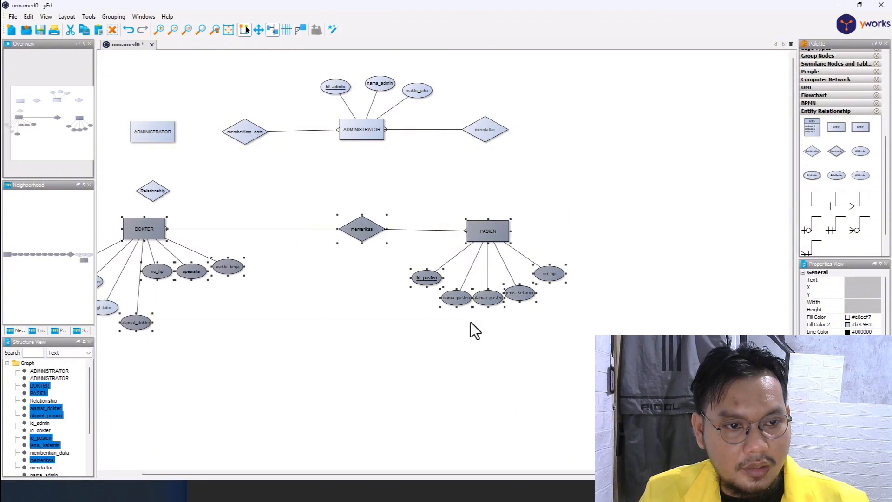
pyautogui.moveTo(370, 227); pyautogui.dragTo(380, 260)
pyautogui.scroll(-2, 382, 313)
pyautogui.moveTo(160, 263); pyautogui.dragTo(538, 411)
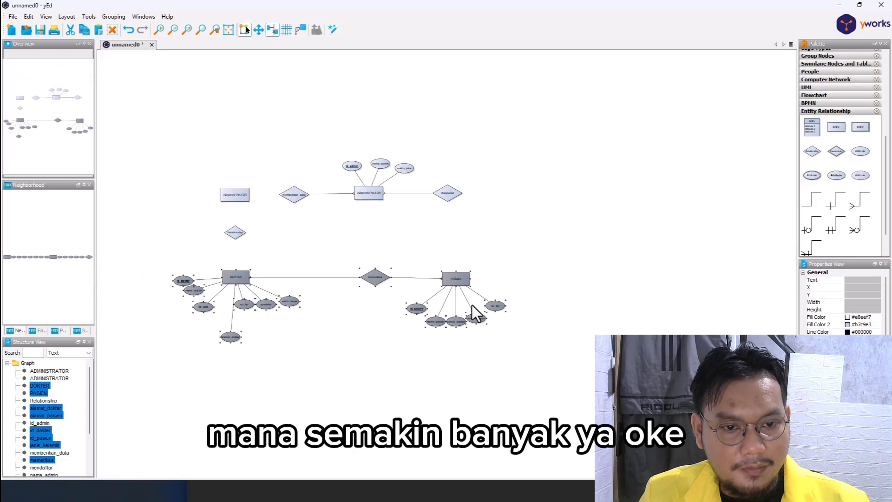
pyautogui.moveTo(455, 279); pyautogui.dragTo(458, 307)
pyautogui.scroll(2, 420, 275)
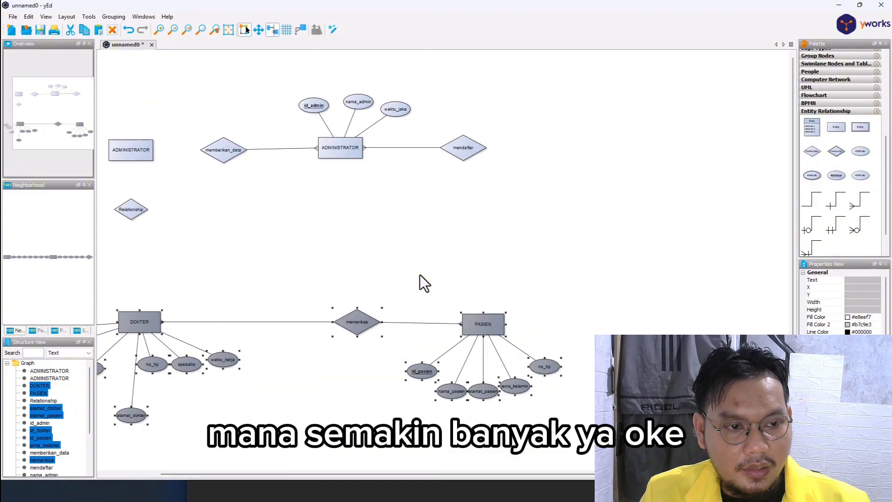
pyautogui.scroll(-1, 420, 275)
pyautogui.scroll(1, 430, 323)
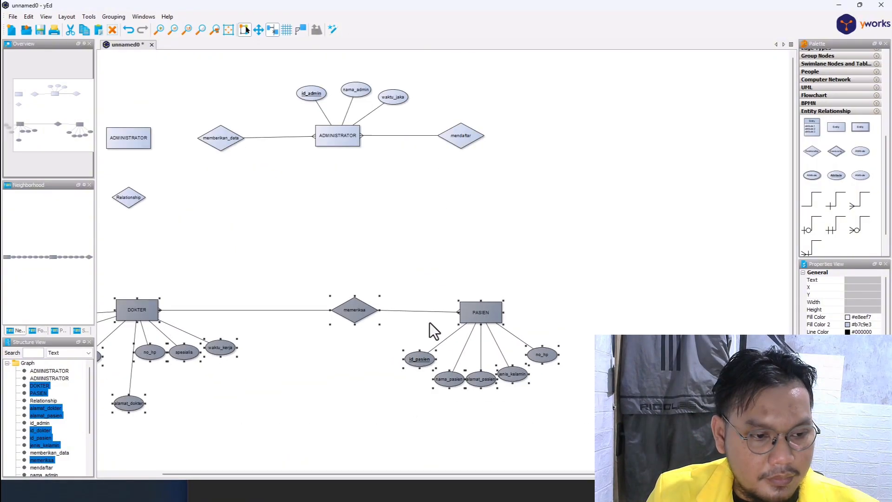
# Select the whole diagram and shift it to the right to leave free space beside the DOKTER attributes
pyautogui.moveTo(375, 474); pyautogui.dragTo(289, 462)
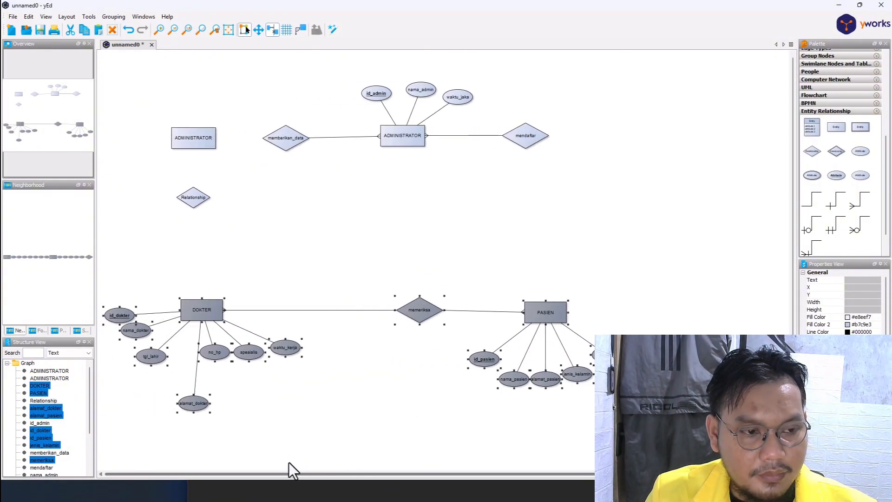
pyautogui.moveTo(96, 69); pyautogui.dragTo(557, 365)
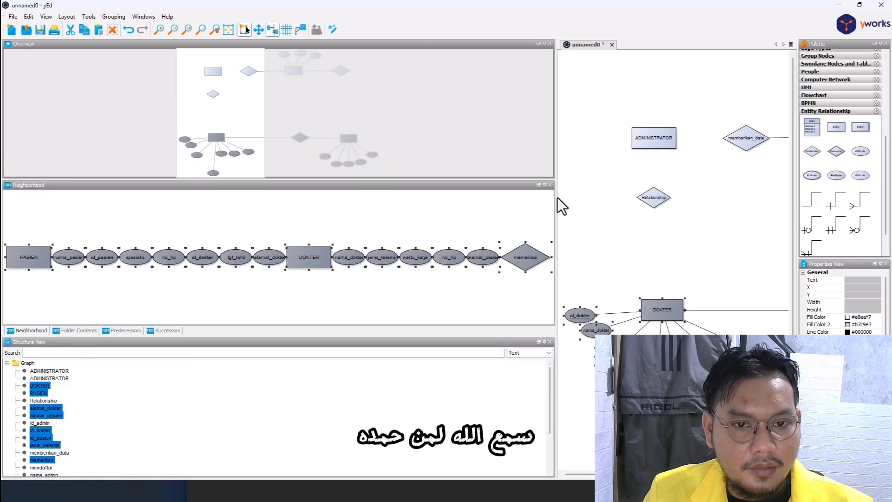
pyautogui.moveTo(556, 200); pyautogui.dragTo(100, 233)
pyautogui.moveTo(113, 63); pyautogui.dragTo(407, 380)
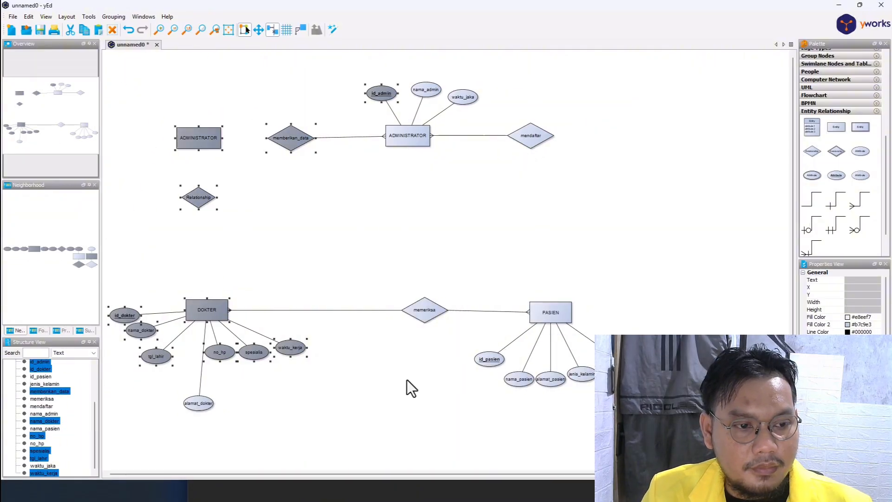
pyautogui.hotkey('ctrl', 'a')
pyautogui.moveTo(412, 134); pyautogui.dragTo(490, 134)
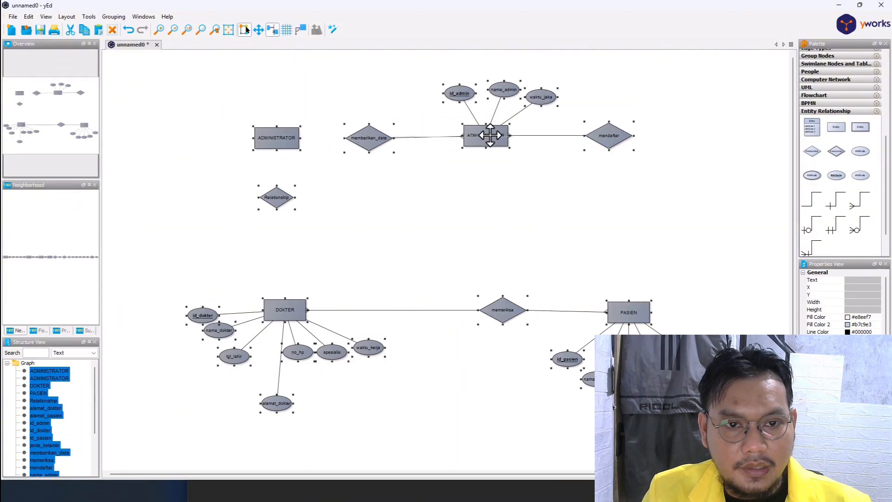
pyautogui.click(710, 166)
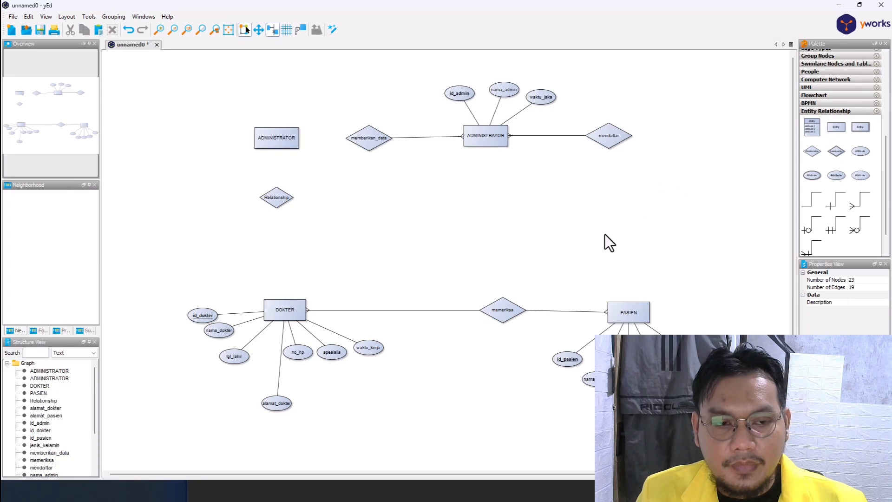
# Move the DOKTER entity with all its attributes further left, away from the memeriksa diamond
pyautogui.click(503, 311)
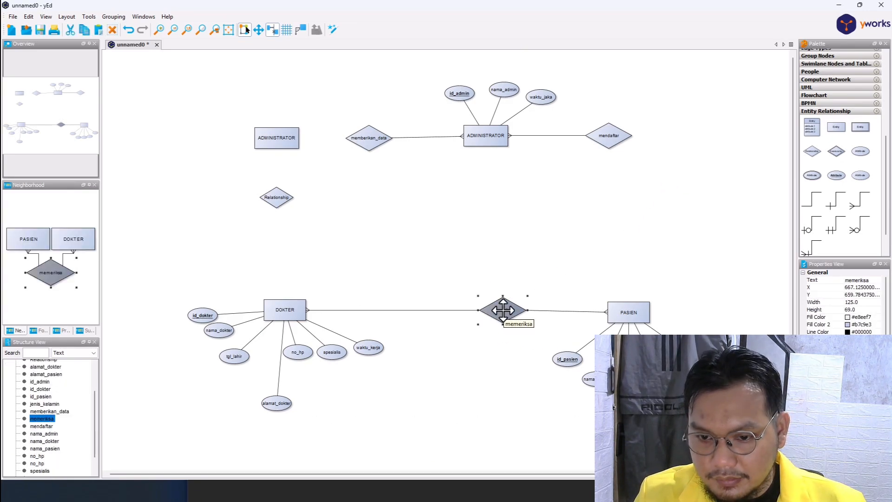
pyautogui.click(278, 313)
pyautogui.moveTo(157, 278); pyautogui.dragTo(426, 422)
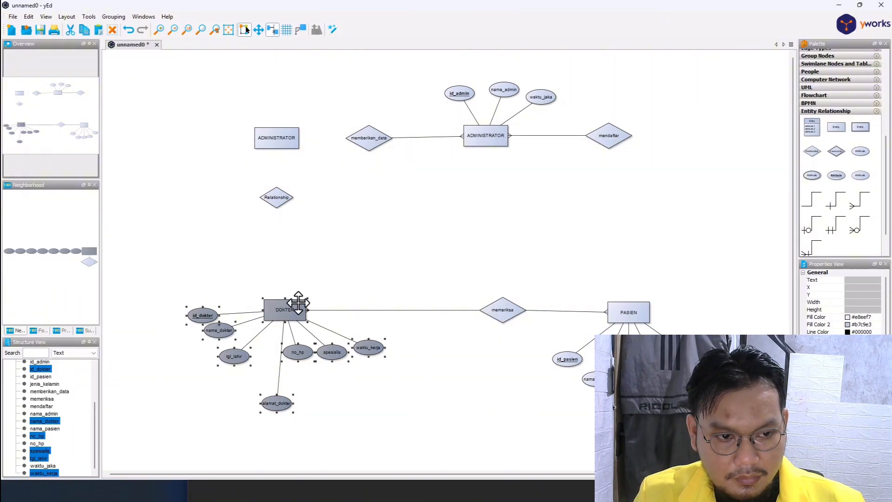
pyautogui.moveTo(294, 306); pyautogui.dragTo(246, 305)
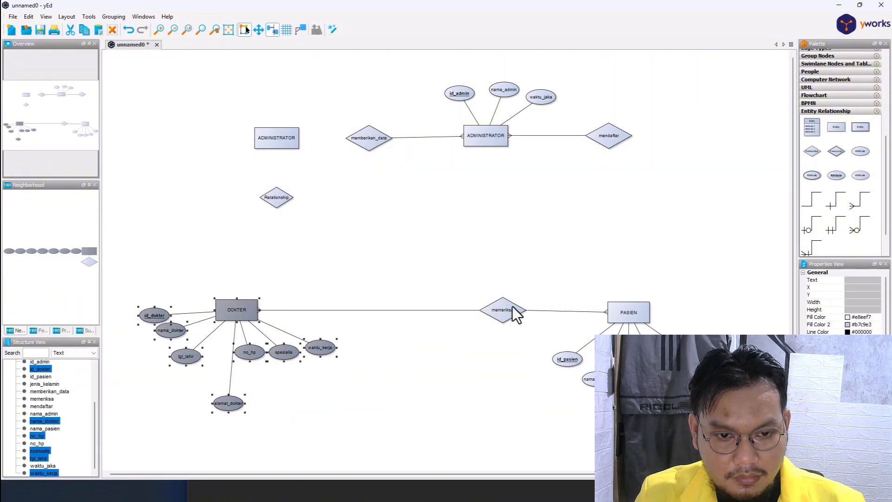
# Duplicate the memeriksa diamond, keeping one near DOKTER and the other near PASIEN, and rename the one near PASIEN diperiksa
pyautogui.moveTo(512, 306)
pyautogui.mouseDown()
pyautogui.moveTo(373, 306)
pyautogui.moveTo(563, 319)
pyautogui.moveTo(488, 309)
pyautogui.moveTo(506, 309)
pyautogui.mouseUp()
pyautogui.hotkey('ctrl', 'c')
pyautogui.hotkey('ctrl', 'v')
pyautogui.click(506, 351)
pyautogui.click(505, 309)
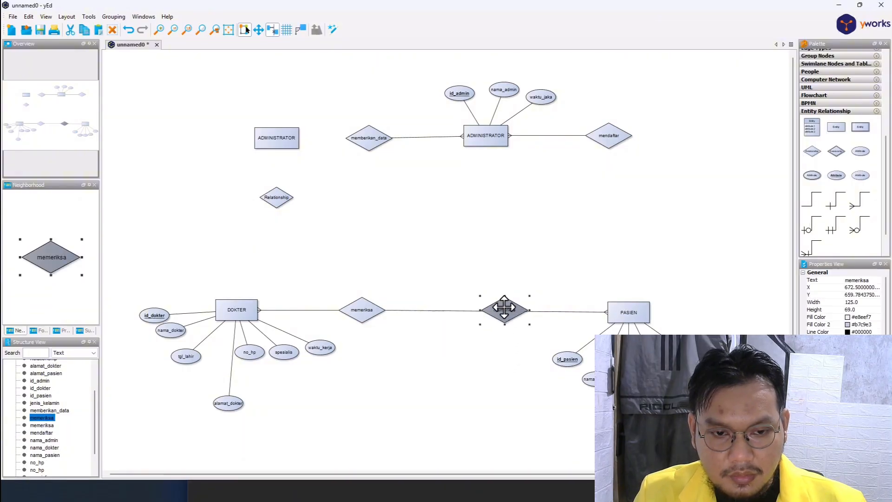
pyautogui.click(505, 308)
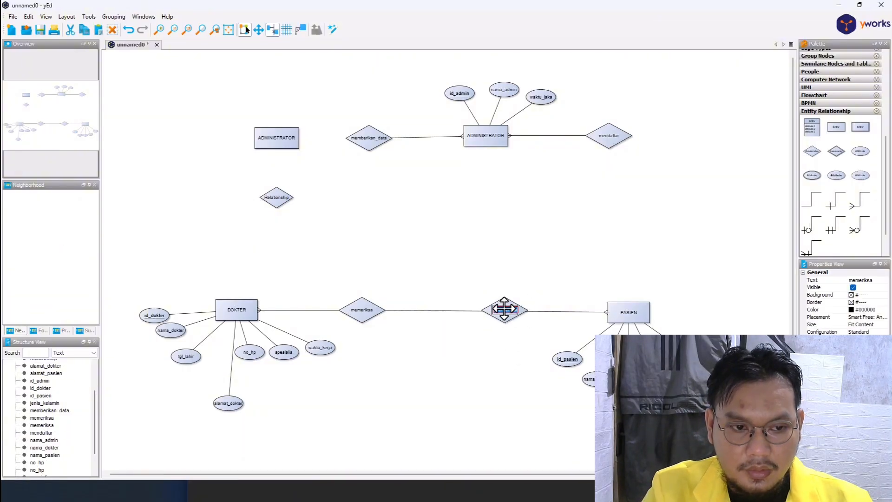
pyautogui.press('Return')
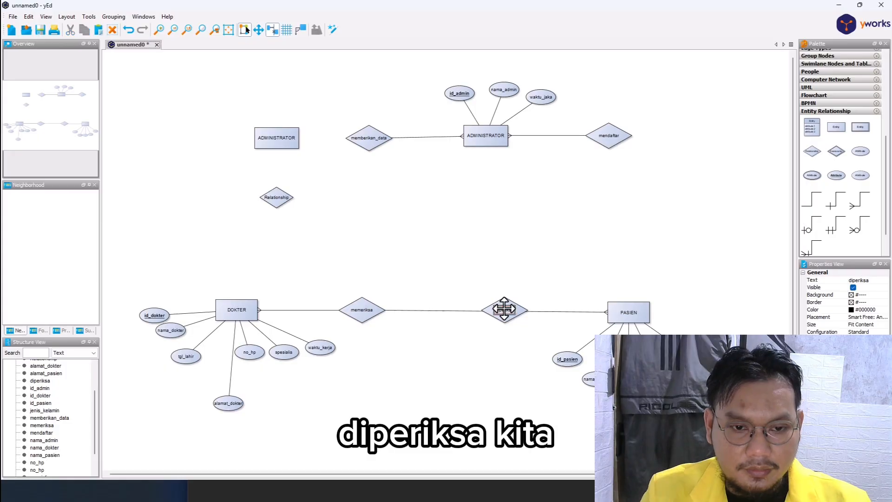
# Delete the line between the memeriksa diamond and the PASIEN entity
pyautogui.click(509, 346)
pyautogui.click(532, 313)
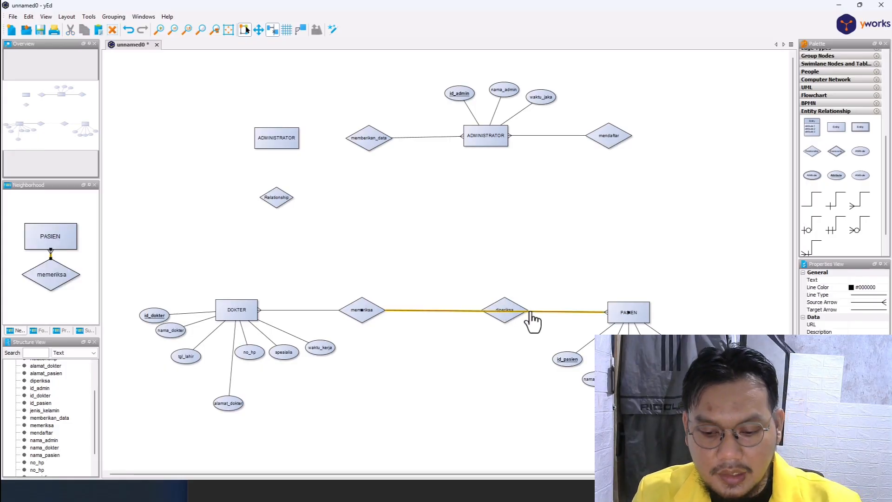
pyautogui.press('Delete')
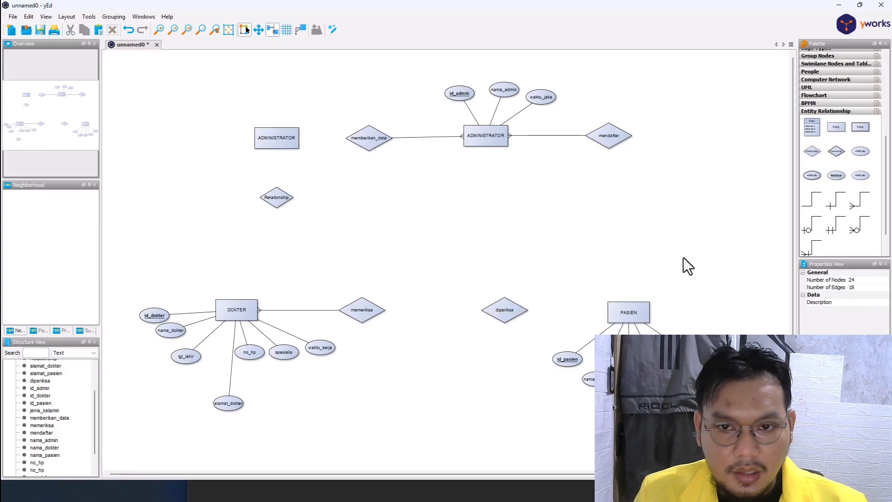
# Copy the ADMINISTRATOR entity, place the copy between the memeriksa and diperiksa diamonds, and rename it pasien_dokter
pyautogui.click(485, 142)
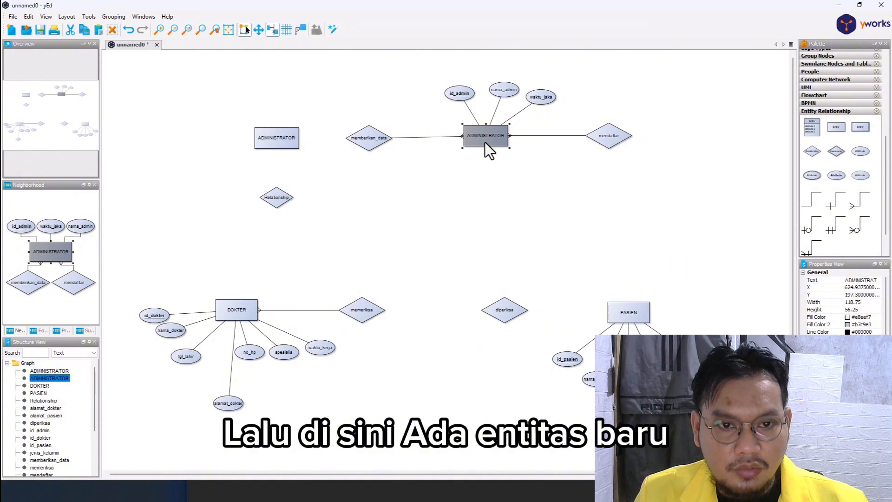
pyautogui.hotkey('ctrl', 'c')
pyautogui.hotkey('ctrl', 'v')
pyautogui.moveTo(484, 142); pyautogui.dragTo(434, 307)
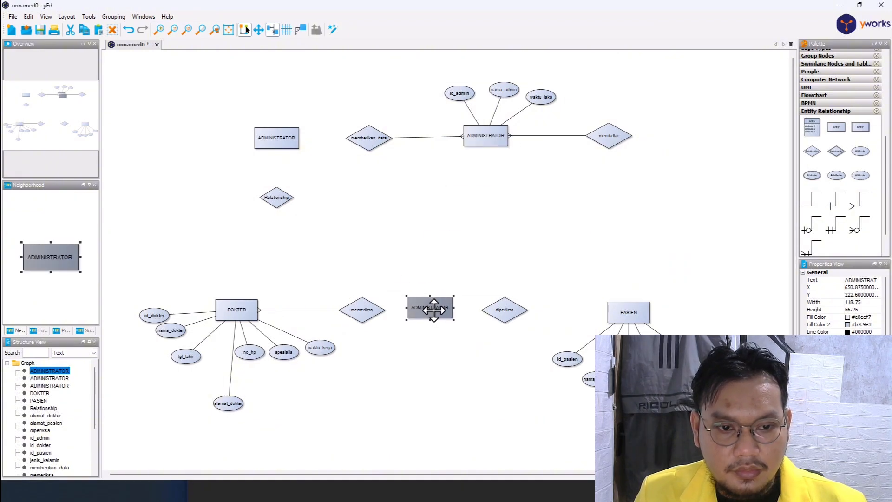
pyautogui.doubleClick(431, 307)
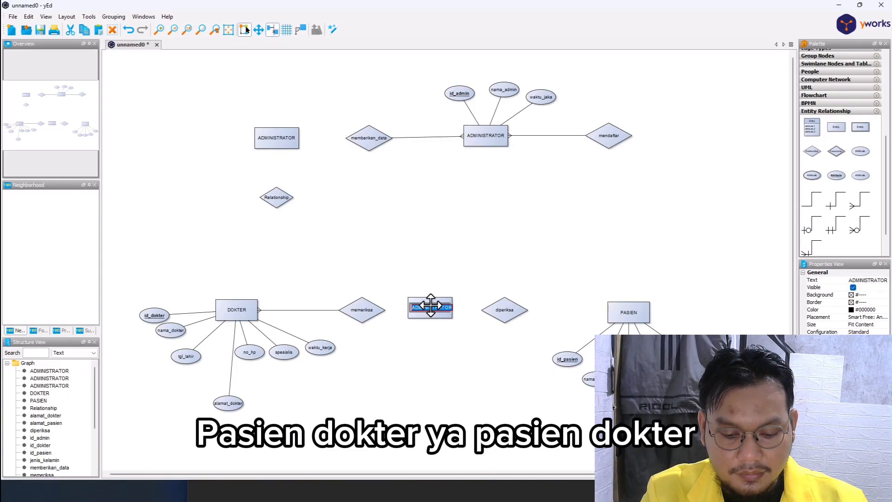
pyautogui.write('pasien_dokter')
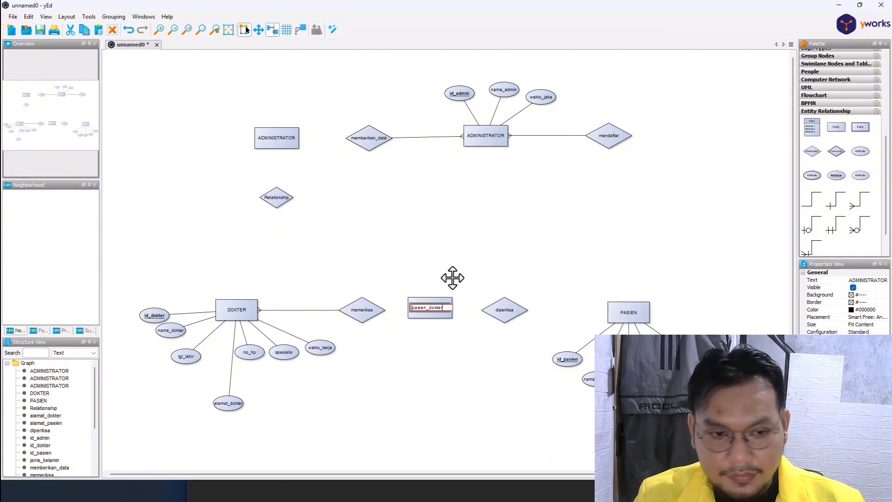
pyautogui.press('Return')
# Move the diperiksa diamond slightly closer to PASIEN and the mendaftar diamond closer to ADMINISTRATOR
pyautogui.click(505, 315)
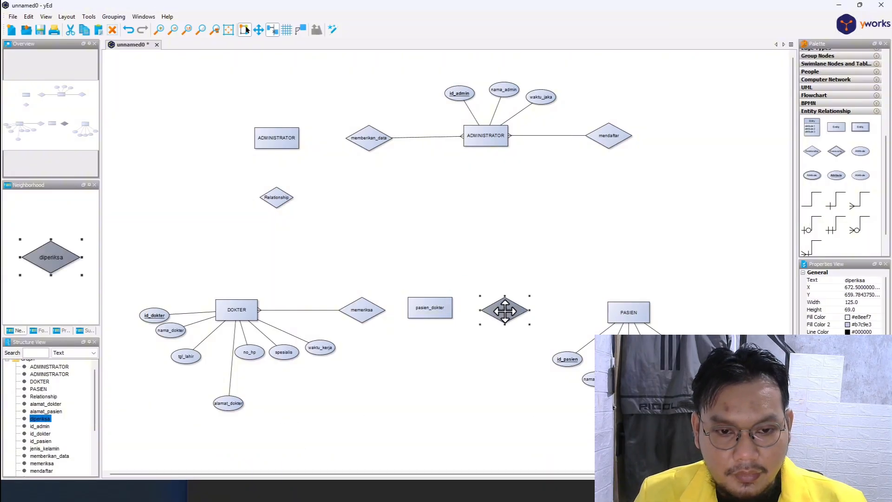
pyautogui.moveTo(504, 315); pyautogui.dragTo(522, 314)
pyautogui.click(576, 285)
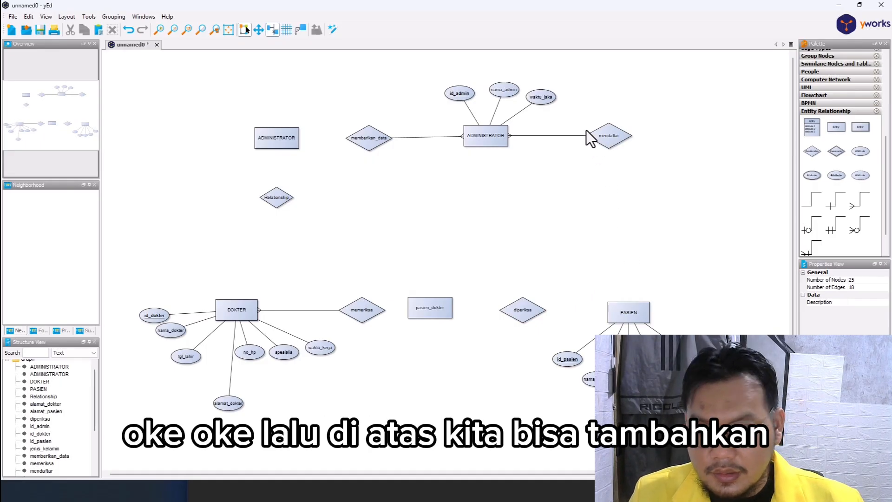
pyautogui.moveTo(612, 139); pyautogui.dragTo(566, 137)
pyautogui.click(662, 165)
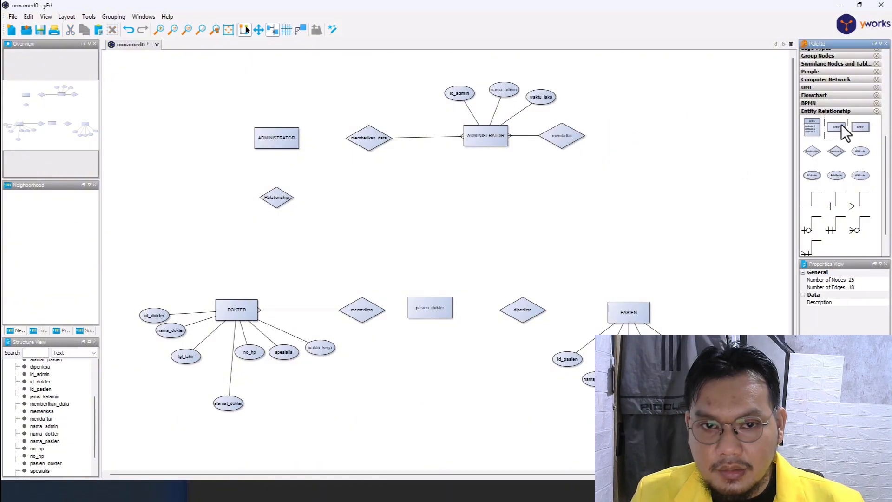
# Copy the PASIEN entity, place the copy beside the mendaftar diamond, and rename it daftar
pyautogui.moveTo(841, 125); pyautogui.dragTo(625, 138)
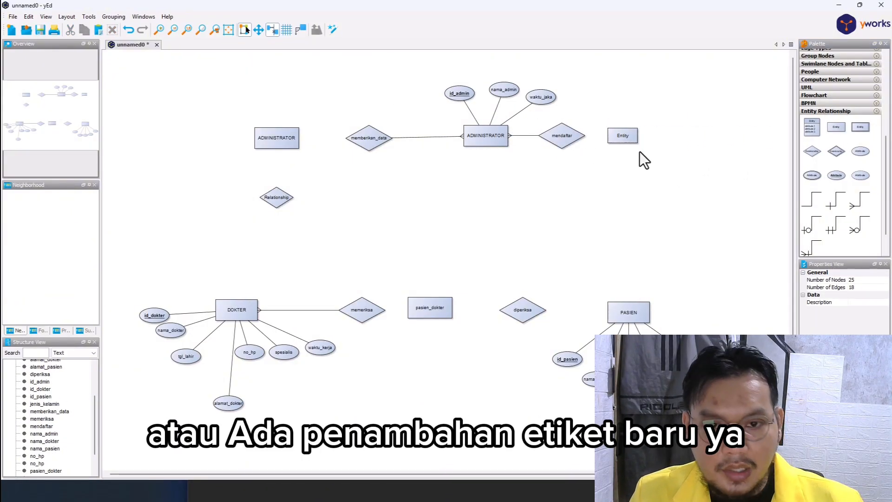
pyautogui.hotkey('ctrl', 'z')
pyautogui.click(631, 318)
pyautogui.hotkey('ctrl', 'c')
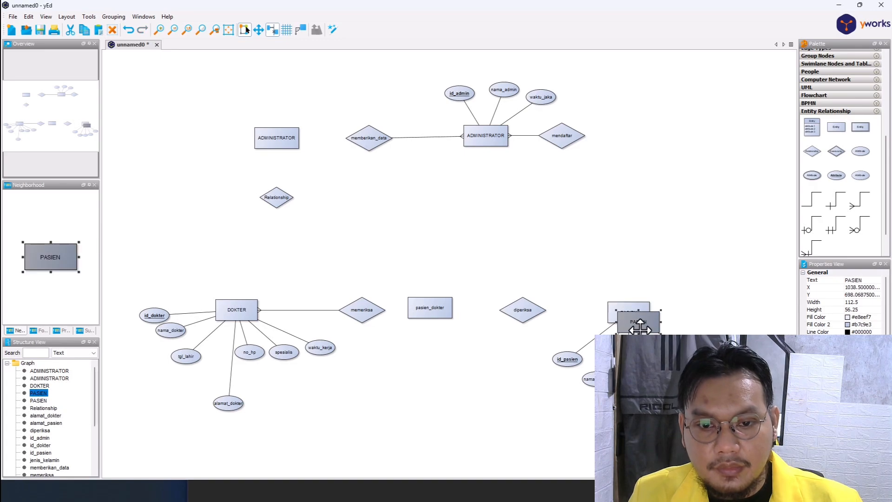
pyautogui.hotkey('ctrl', 'v')
pyautogui.moveTo(647, 159); pyautogui.dragTo(630, 136)
pyautogui.click(630, 135)
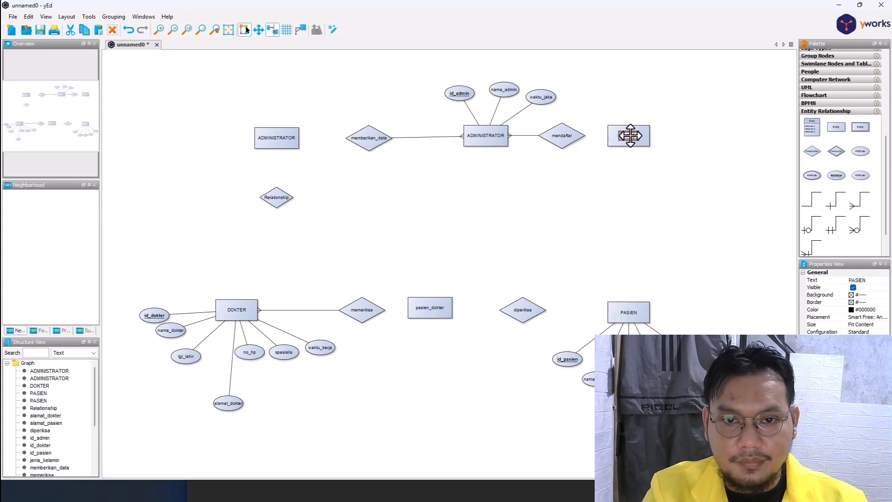
pyautogui.write('daftar')
pyautogui.press('Return')
pyautogui.click(657, 185)
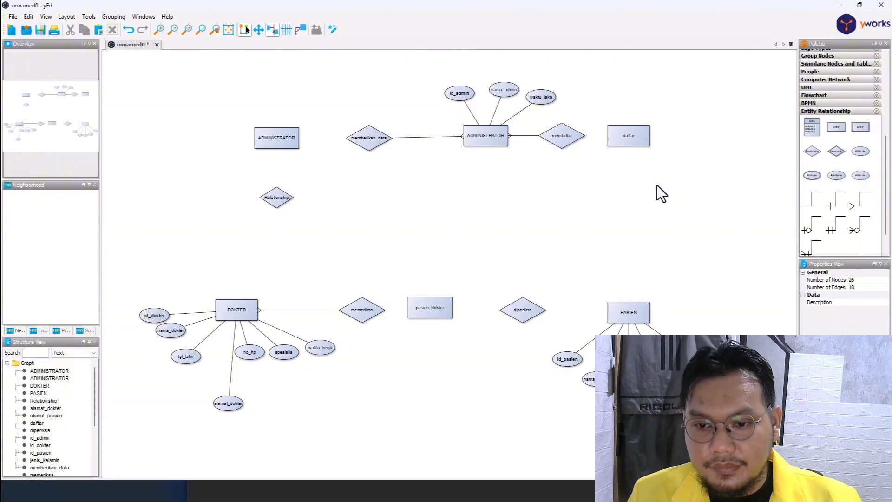
# Rename the unconnected ADMINISTRATOR entity near the memberikan_data diamond as dokter_admin
pyautogui.click(273, 142)
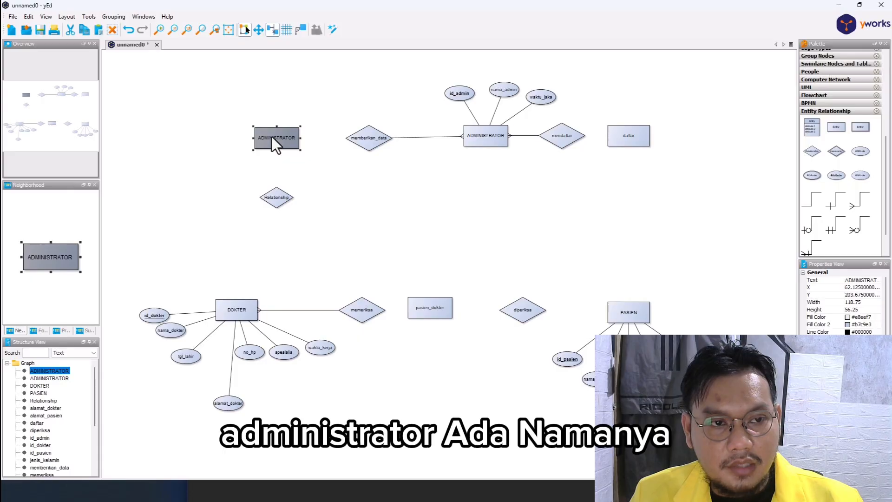
pyautogui.doubleClick(272, 139)
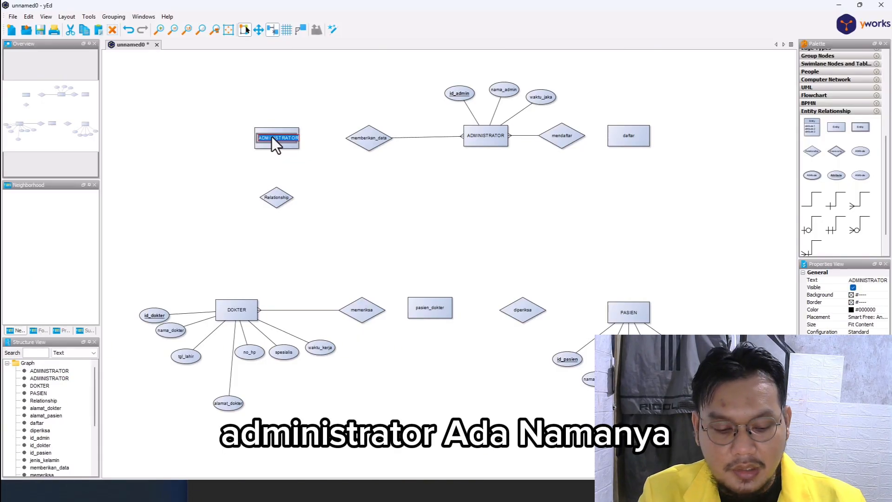
pyautogui.write('dokter_admin')
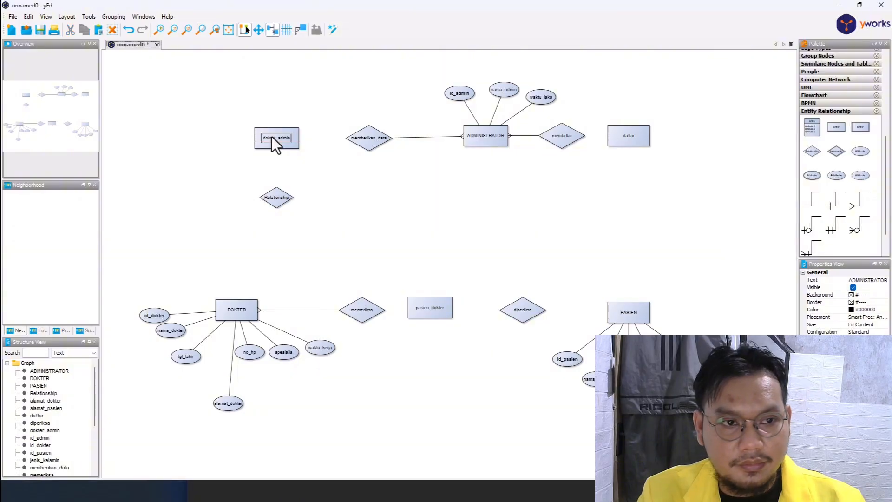
pyautogui.click(307, 176)
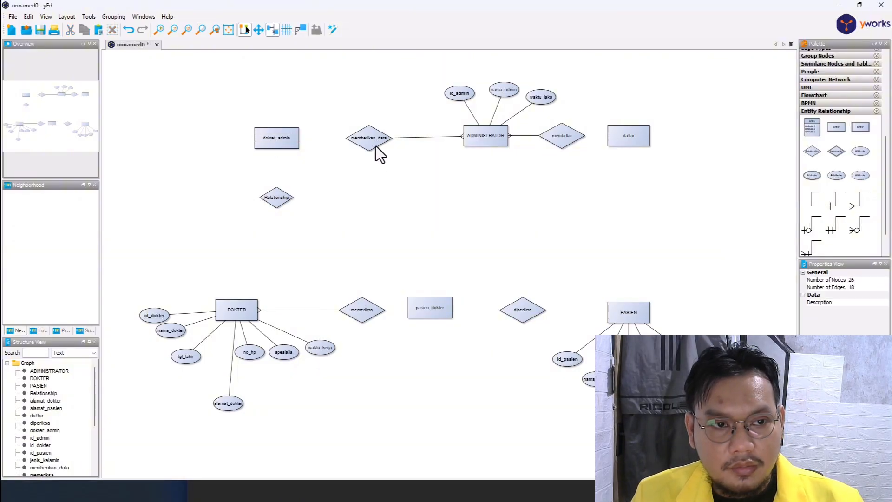
# Rename the Relationship diamond between the dokter_admin and DOKTER entities as menyimpan_data
pyautogui.click(271, 197)
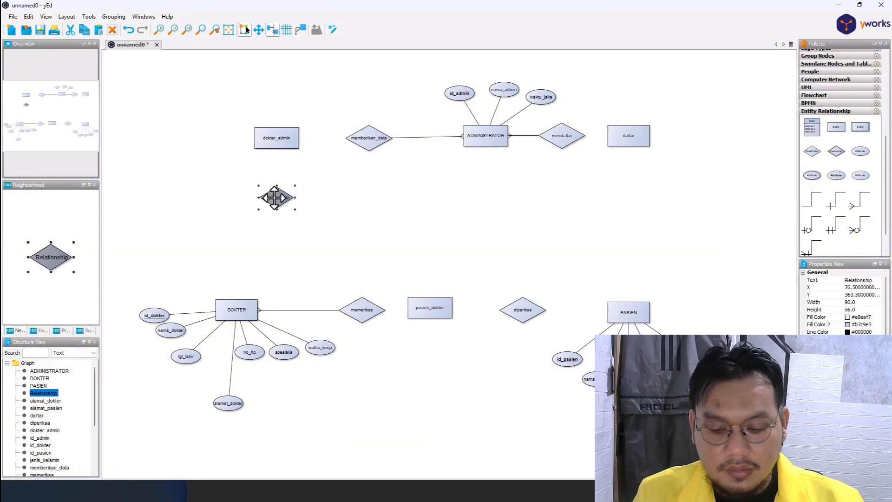
pyautogui.press('Down')
pyautogui.press('Down')
pyautogui.scroll(2, 295, 200)
pyautogui.scroll(-2, 294, 200)
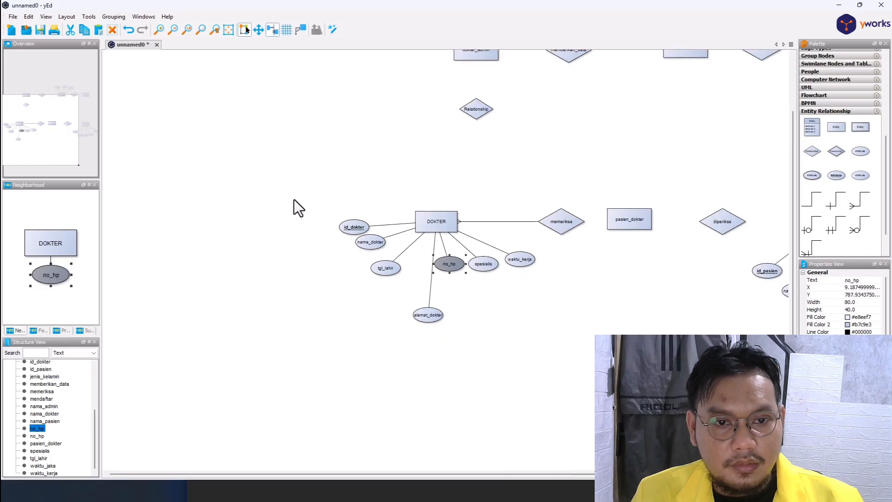
pyautogui.moveTo(793, 197); pyautogui.dragTo(793, 177)
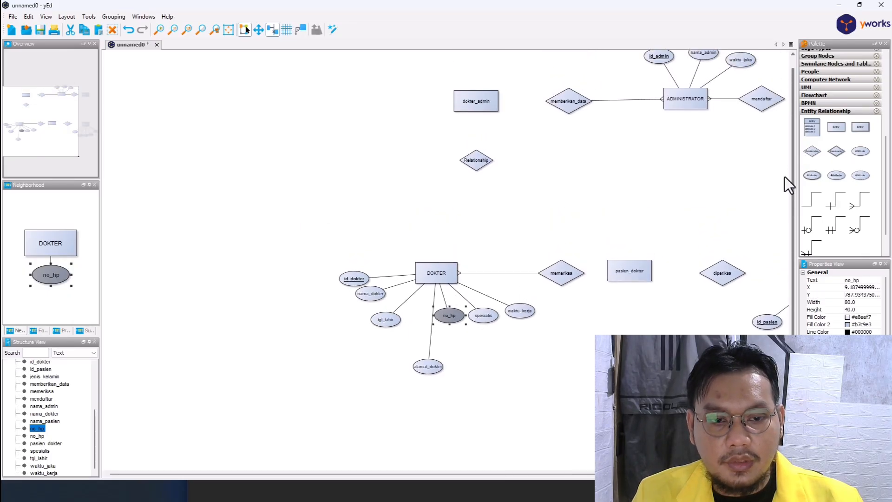
pyautogui.moveTo(477, 473); pyautogui.dragTo(594, 473)
pyautogui.click(355, 166)
pyautogui.doubleClick(349, 159)
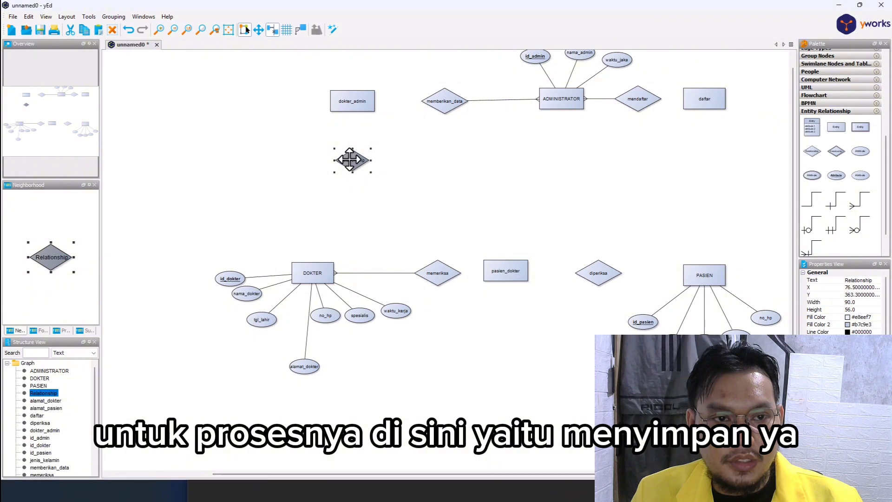
pyautogui.press('BackSpace')
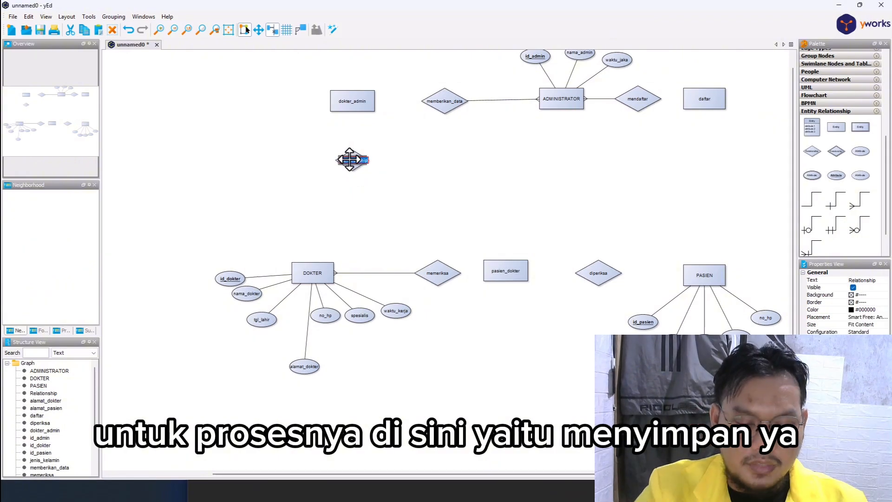
pyautogui.write('meny')
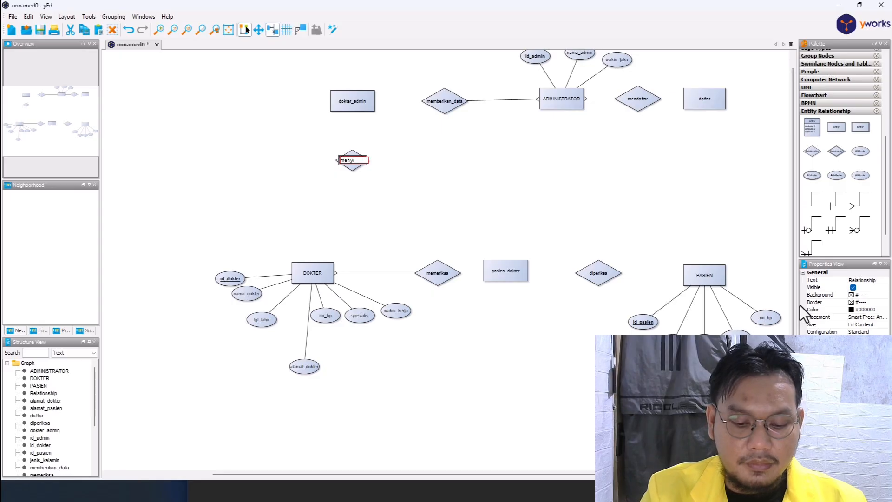
pyautogui.write('impan_data')
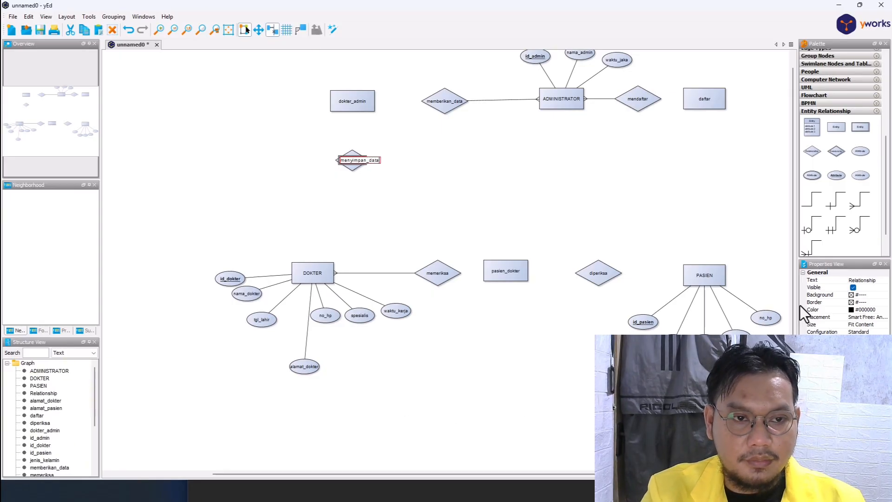
pyautogui.press('Return')
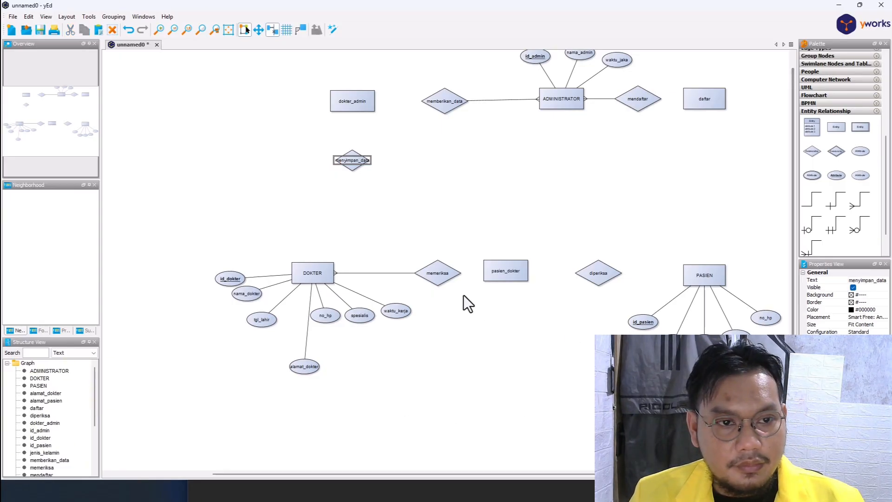
# Enlarge the menyimpan_data diamond to about 145 by 96 and line it up with dokter_admin above the DOKTER entity
pyautogui.click(354, 168)
pyautogui.moveTo(371, 175); pyautogui.dragTo(329, 170)
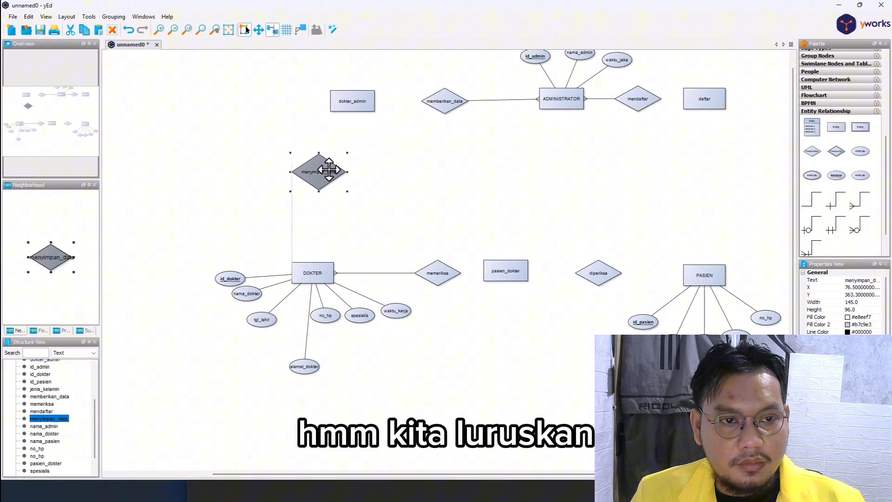
pyautogui.click(360, 105)
pyautogui.moveTo(354, 94); pyautogui.dragTo(322, 96)
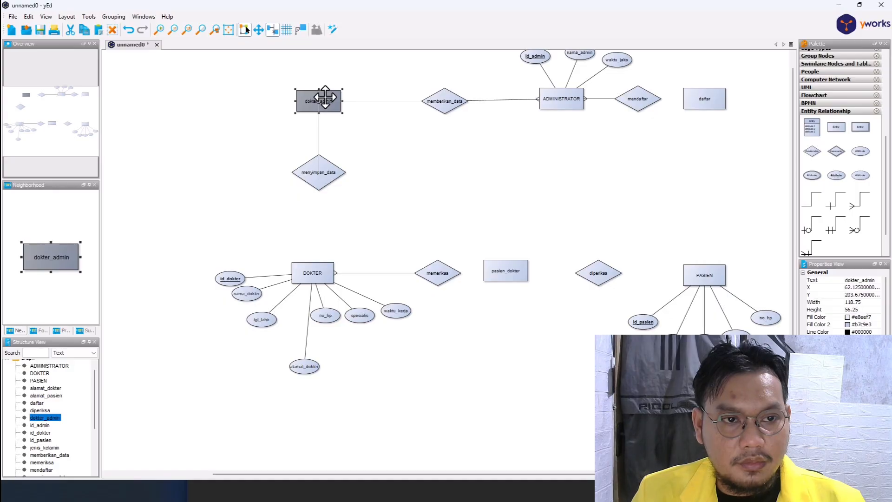
pyautogui.click(444, 162)
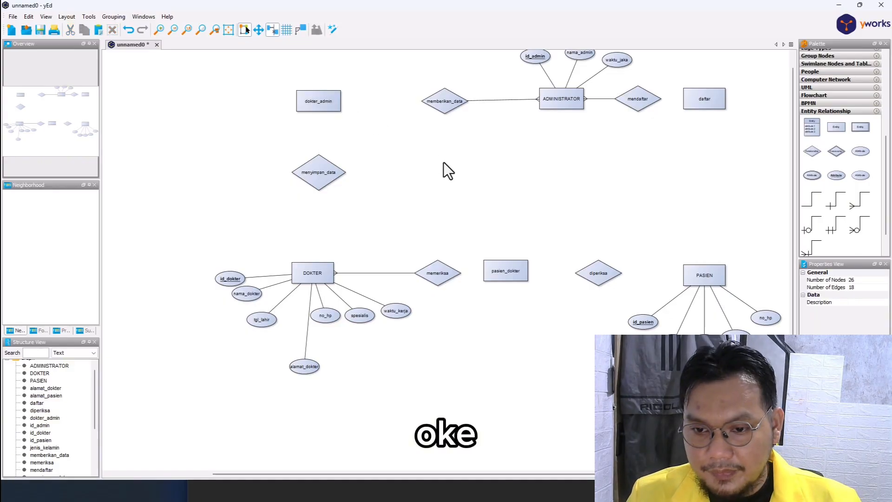
pyautogui.click(456, 102)
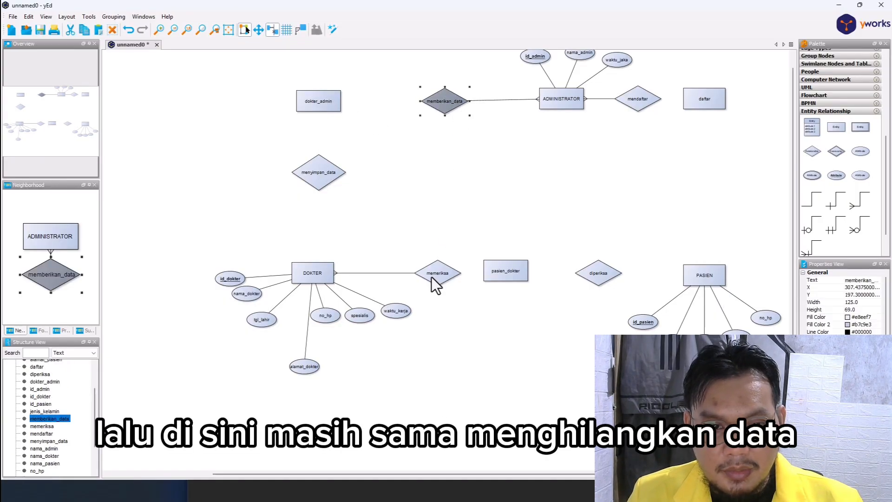
pyautogui.click(544, 208)
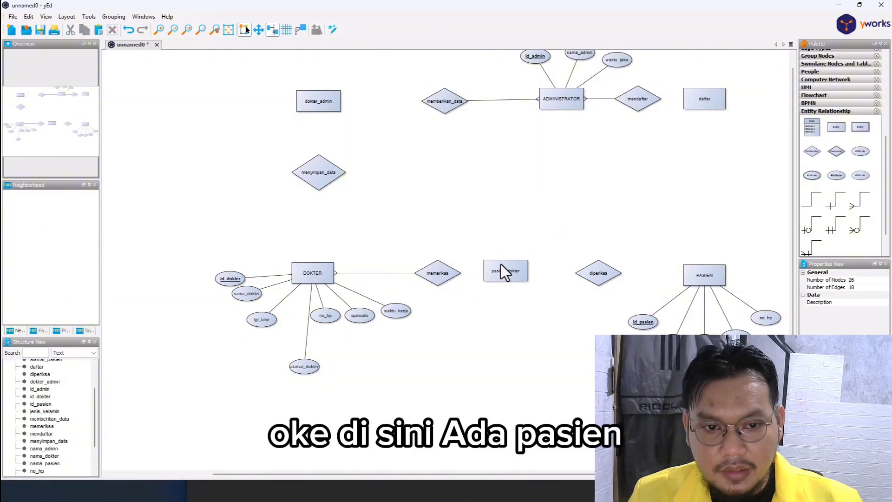
pyautogui.click(506, 272)
# Move the ADMINISTRATOR entity and the mendaftar diamond closer to memberikan_data, and shift the daftar entity slightly away from them
pyautogui.moveTo(551, 98); pyautogui.dragTo(516, 99)
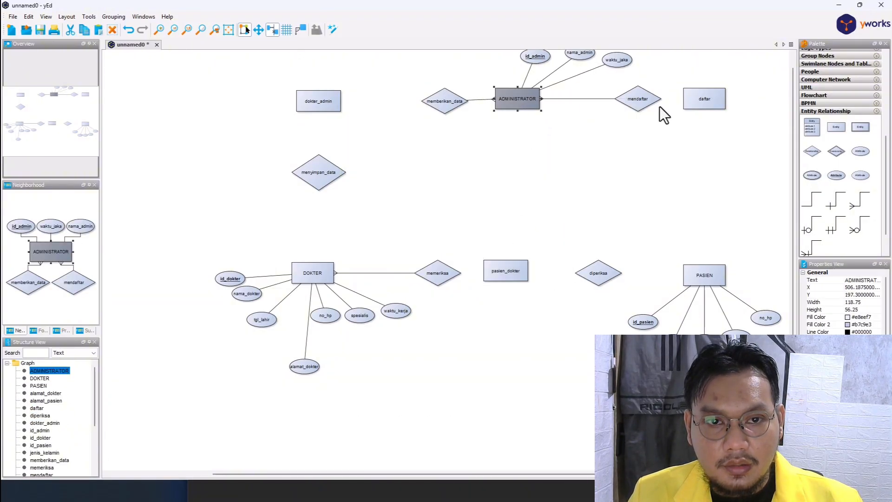
pyautogui.click(638, 100)
pyautogui.moveTo(643, 97); pyautogui.dragTo(611, 96)
pyautogui.click(716, 102)
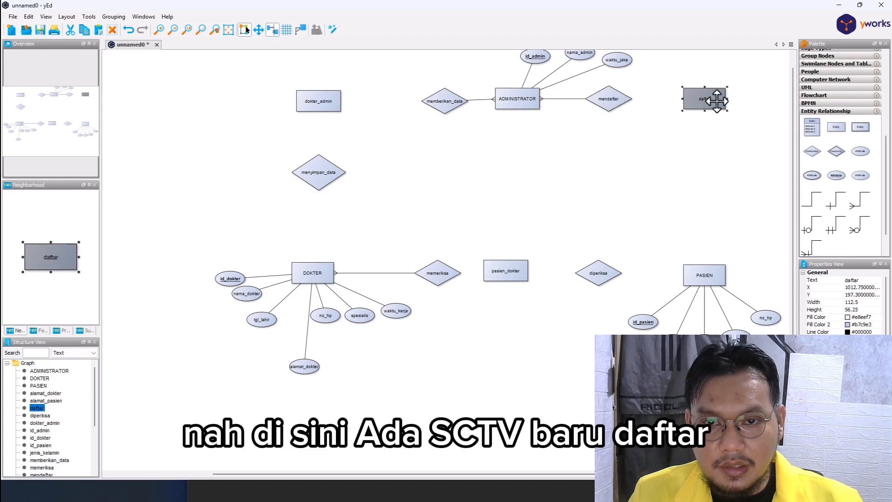
pyautogui.moveTo(706, 99); pyautogui.dragTo(712, 99)
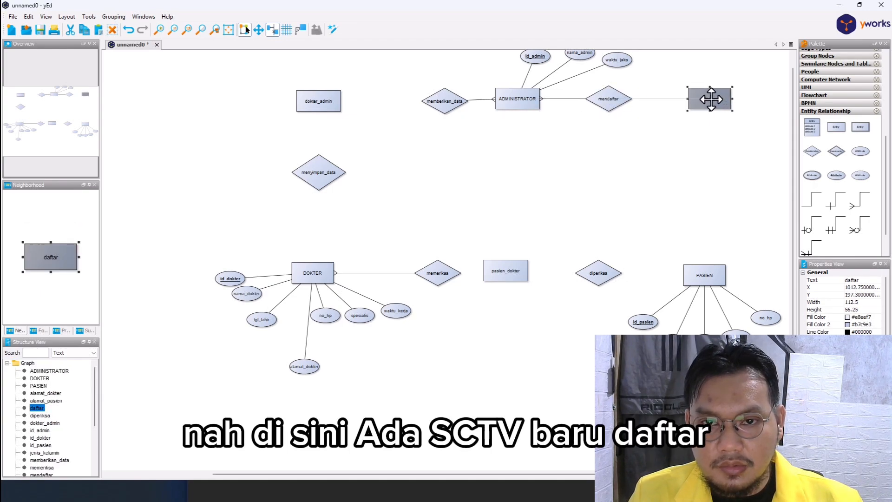
pyautogui.click(735, 166)
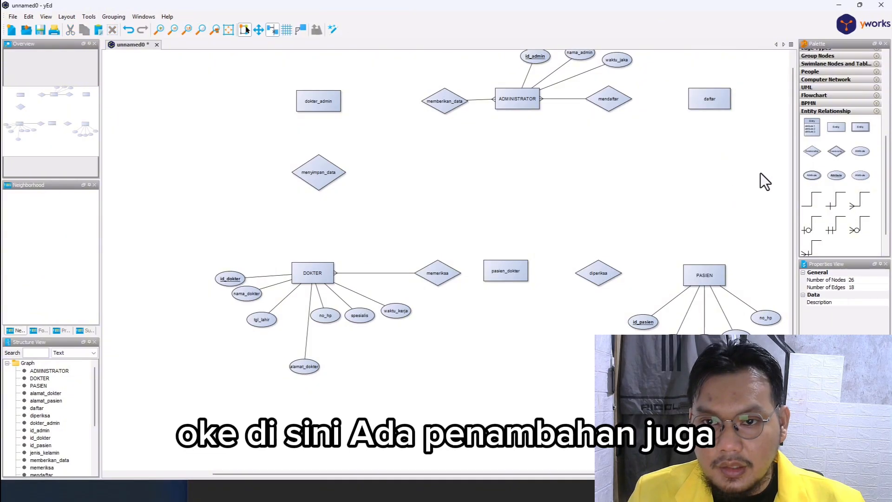
# Duplicate the diperiksa diamond, place the copy between the daftar and PASIEN entities, and rename it melakukan
pyautogui.click(604, 277)
pyautogui.hotkey('ctrl', 'd')
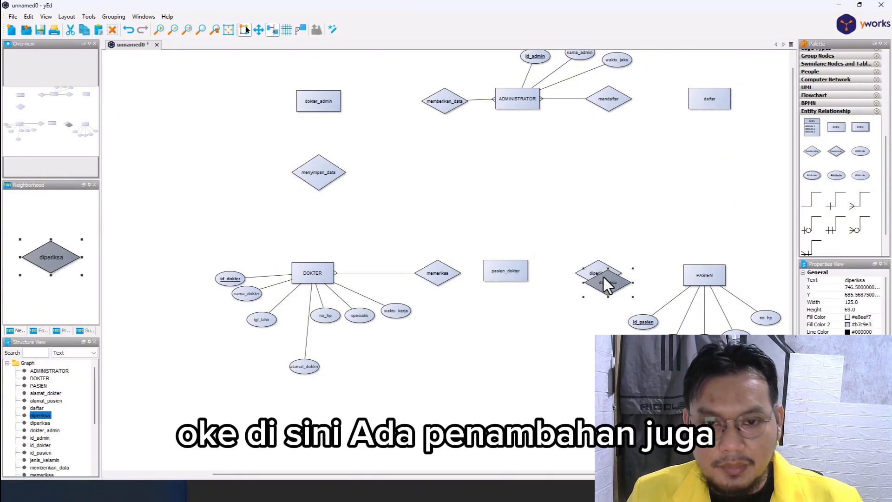
pyautogui.moveTo(604, 277); pyautogui.dragTo(709, 182)
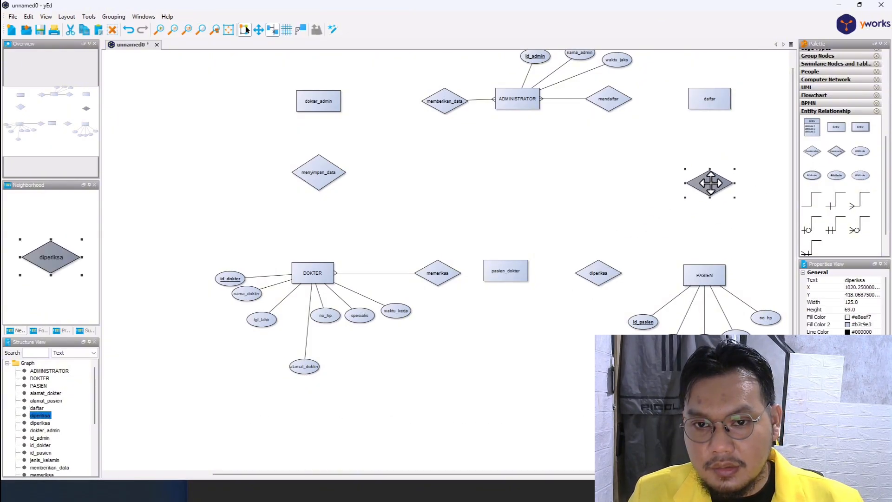
pyautogui.doubleClick(709, 181)
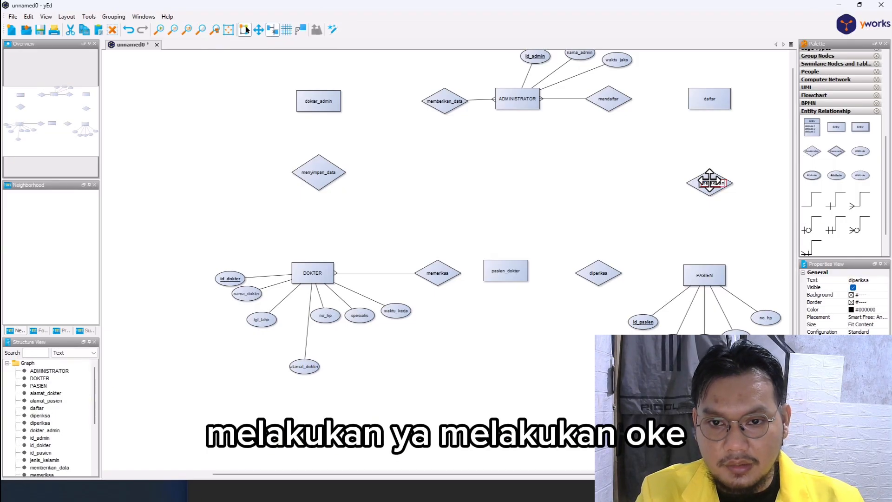
pyautogui.click(637, 194)
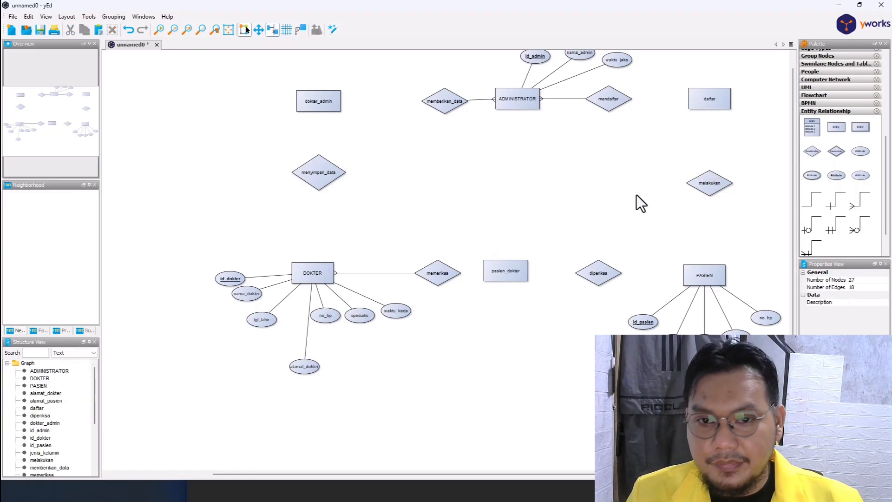
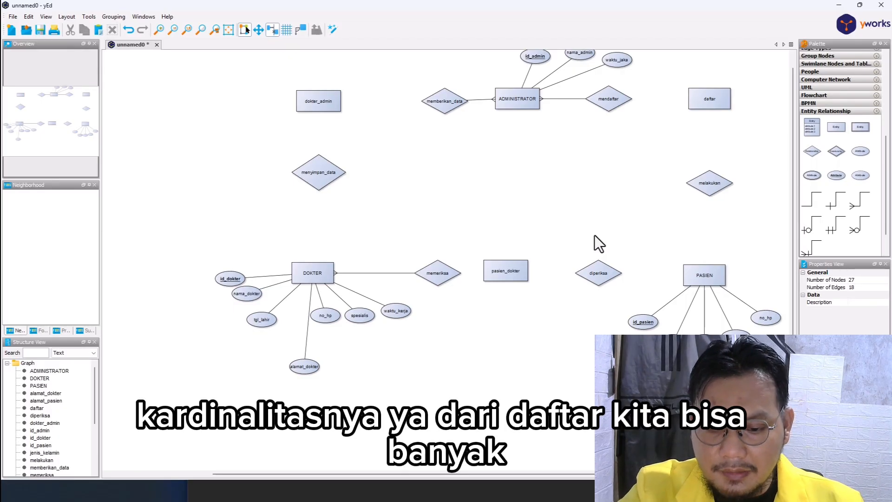
pyautogui.moveTo(864, 203); pyautogui.dragTo(707, 95)
pyautogui.click(610, 104)
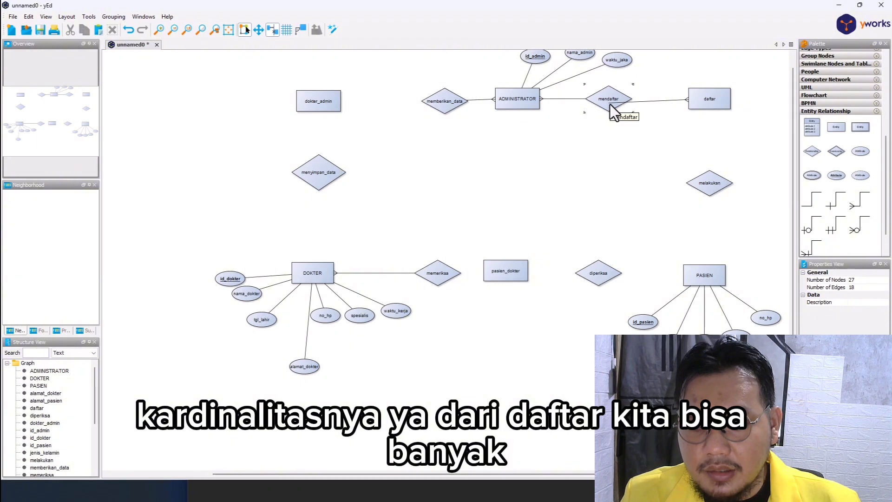
pyautogui.hotkey('ctrl', 'z')
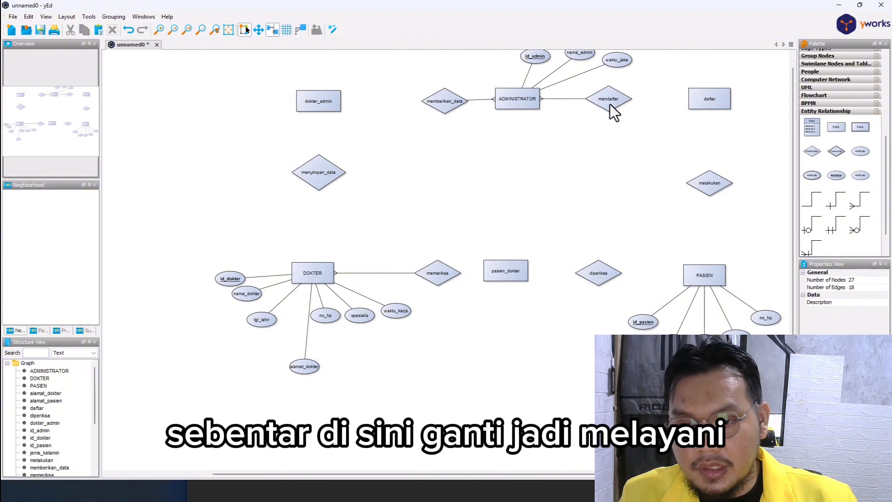
# Rename the mendaftar diamond between ADMINISTRATOR and daftar as melayani
pyautogui.click(609, 102)
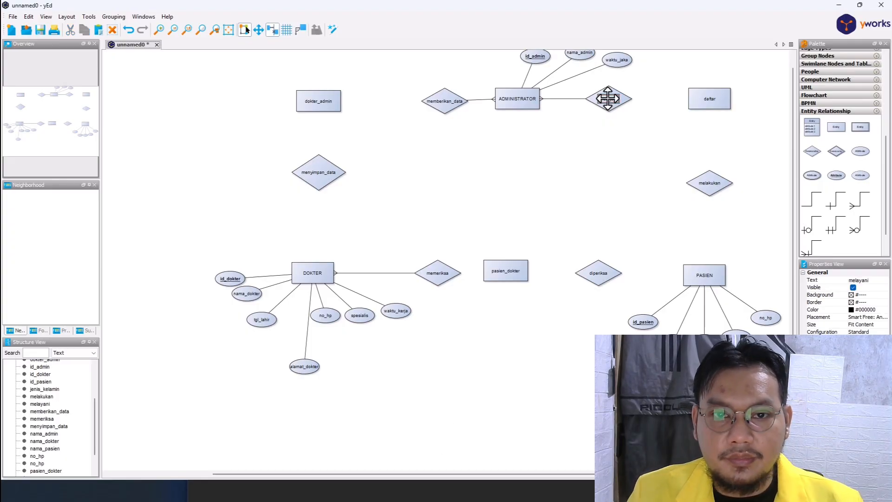
pyautogui.click(628, 135)
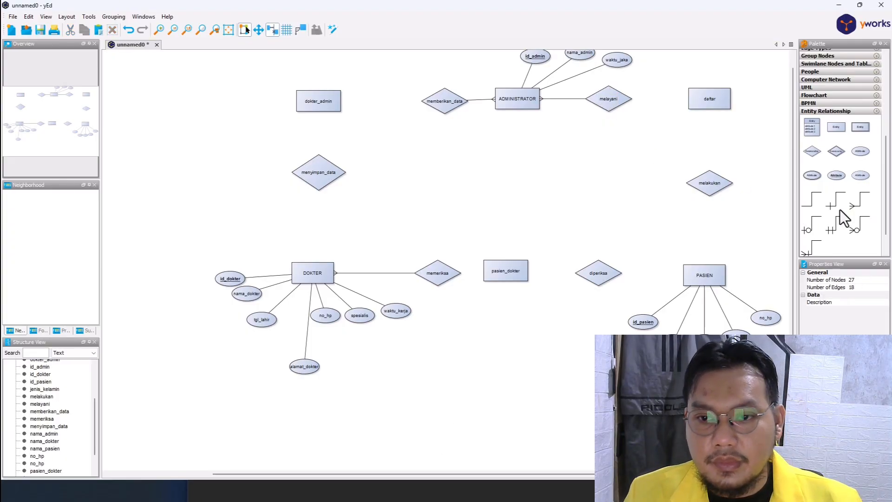
# Connect the daftar entity to the melayani diamond with a many line whose crow's foot is at daftar
pyautogui.moveTo(853, 205); pyautogui.dragTo(703, 98)
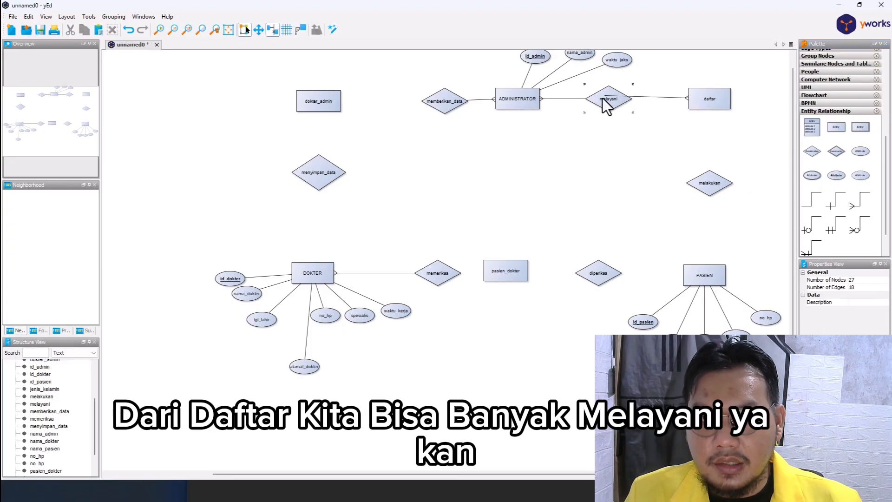
pyautogui.moveTo(603, 98); pyautogui.dragTo(606, 101)
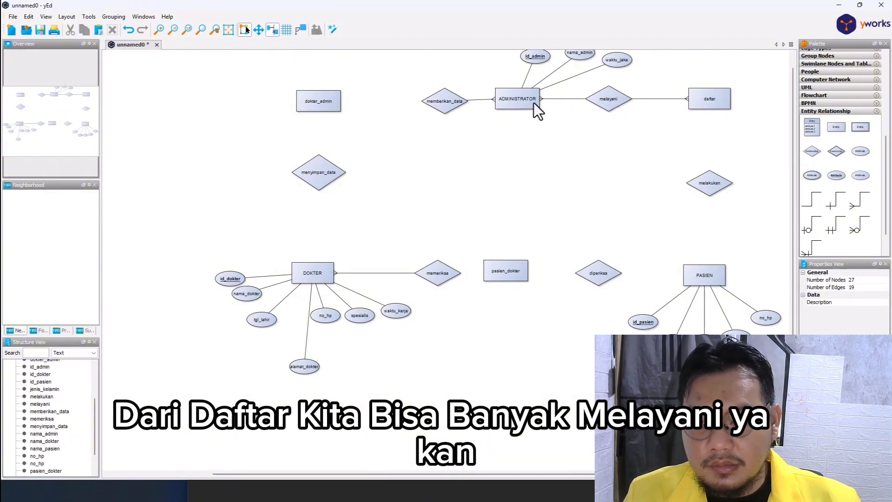
# Replace the crow's-foot line between ADMINISTRATOR and melayani with a one line marked at the melayani end
pyautogui.click(561, 100)
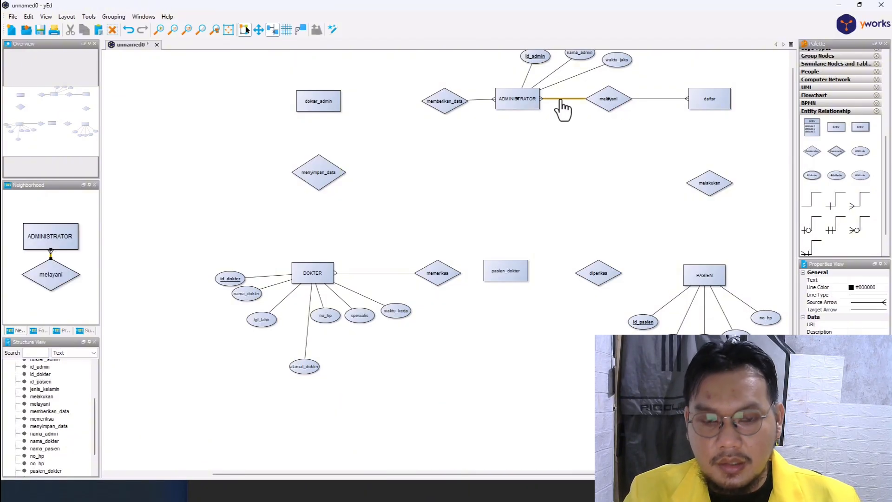
pyautogui.press('Delete')
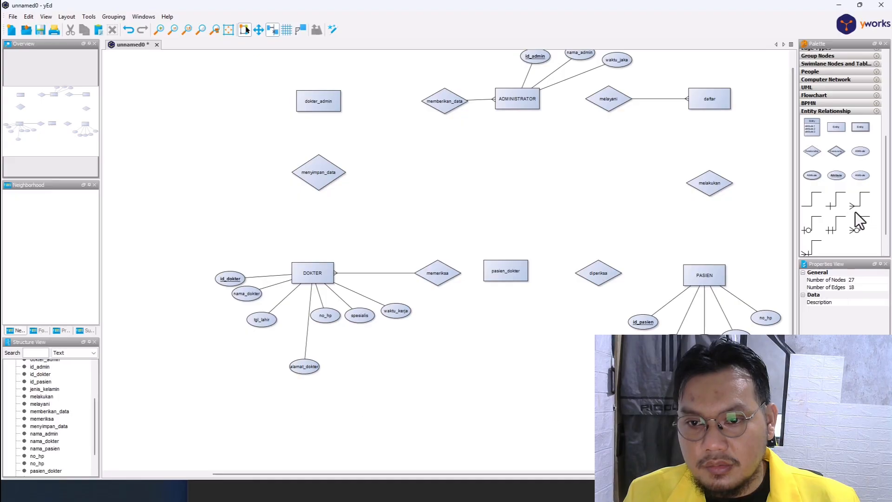
pyautogui.scroll(-2, 814, 248)
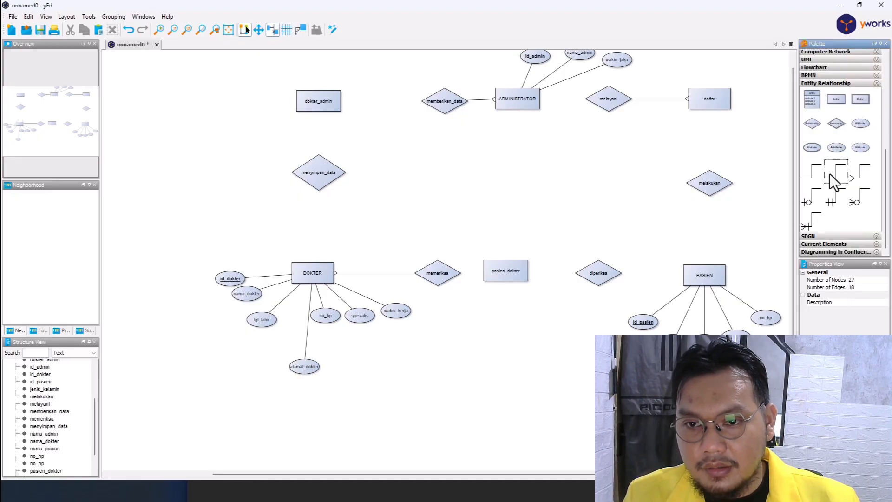
pyautogui.moveTo(833, 177); pyautogui.dragTo(514, 101)
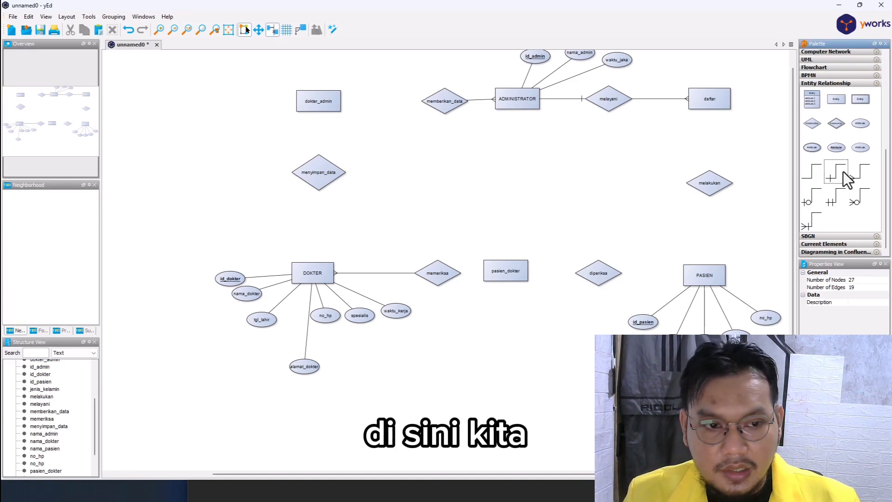
# Connect DOKTER to the menyimpan_data diamond with a one line marked at DOKTER, and align DOKTER vertically beneath the diamond
pyautogui.moveTo(844, 172); pyautogui.dragTo(320, 179)
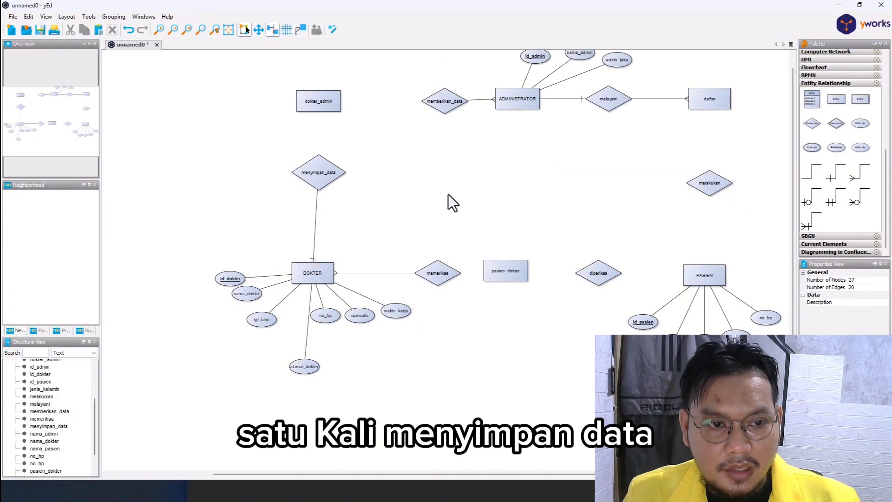
pyautogui.click(308, 273)
pyautogui.moveTo(305, 275); pyautogui.dragTo(311, 275)
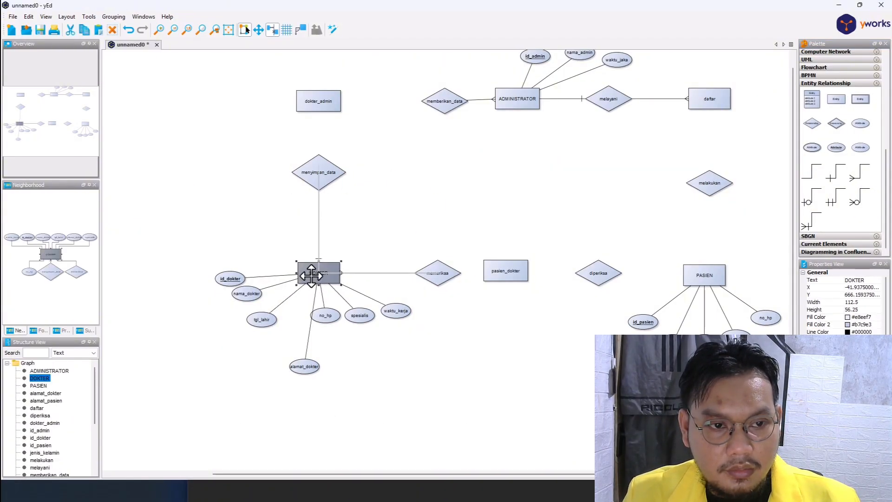
pyautogui.click(460, 229)
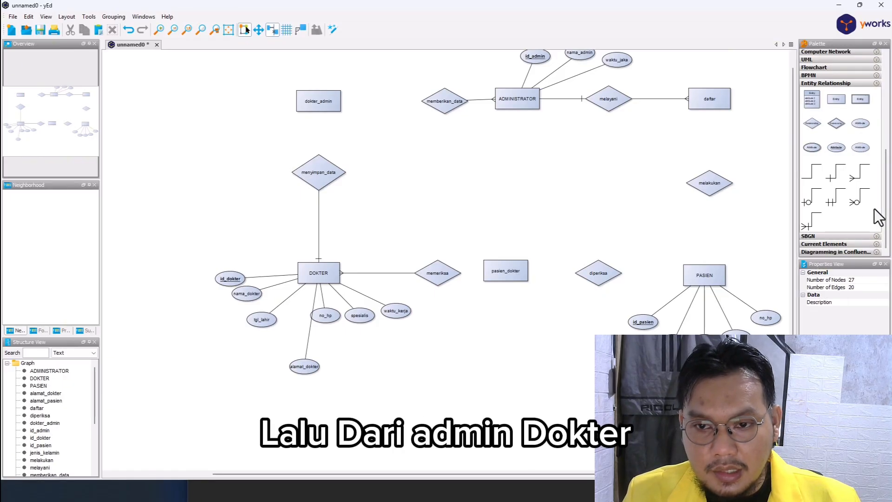
# Connect dokter_admin to both the menyimpan_data and memberikan_data diamonds with many lines, placing the crow's feet at dokter_admin
pyautogui.moveTo(857, 180); pyautogui.dragTo(408, 182)
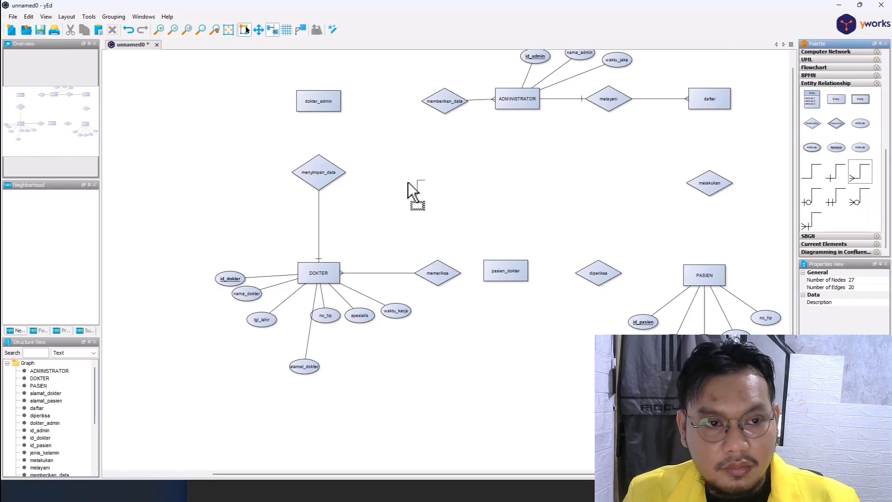
pyautogui.moveTo(315, 103); pyautogui.dragTo(321, 178)
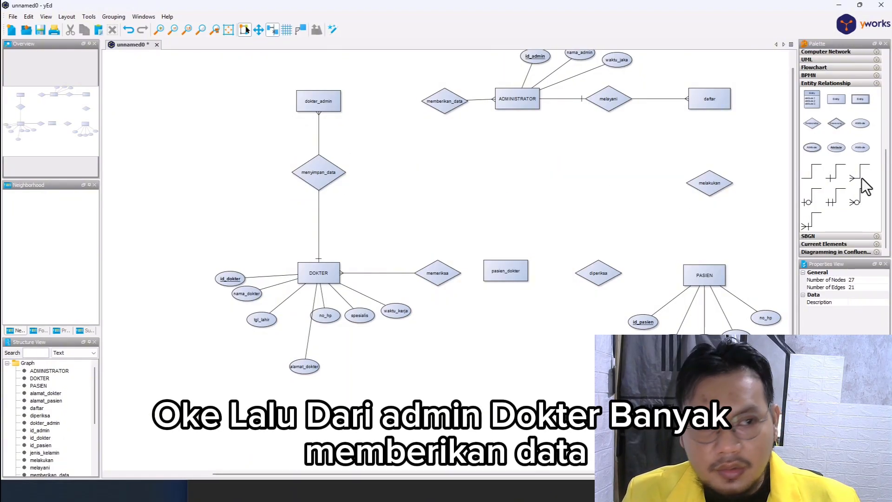
pyautogui.moveTo(865, 178)
pyautogui.mouseDown()
pyautogui.moveTo(378, 159)
pyautogui.moveTo(335, 99)
pyautogui.moveTo(451, 108)
pyautogui.moveTo(447, 102)
pyautogui.mouseUp()
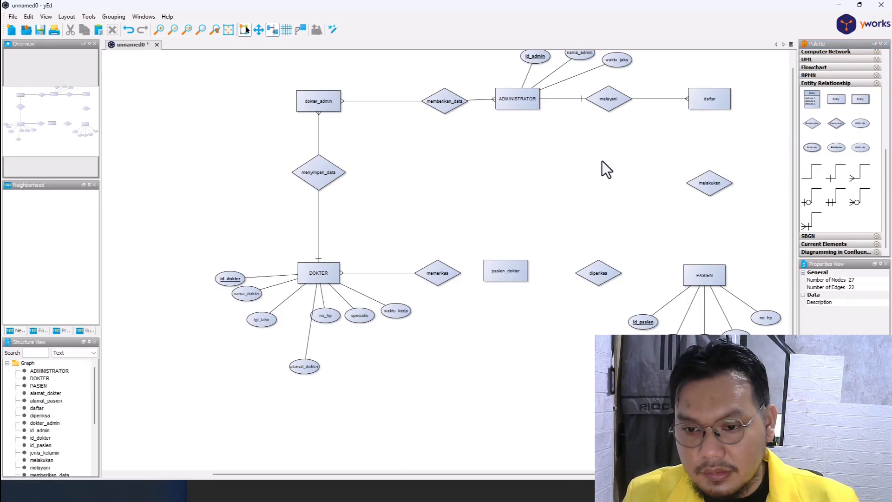
# Move the memberikan_data diamond slightly closer to dokter_admin and delete the line joining it to ADMINISTRATOR
pyautogui.click(437, 99)
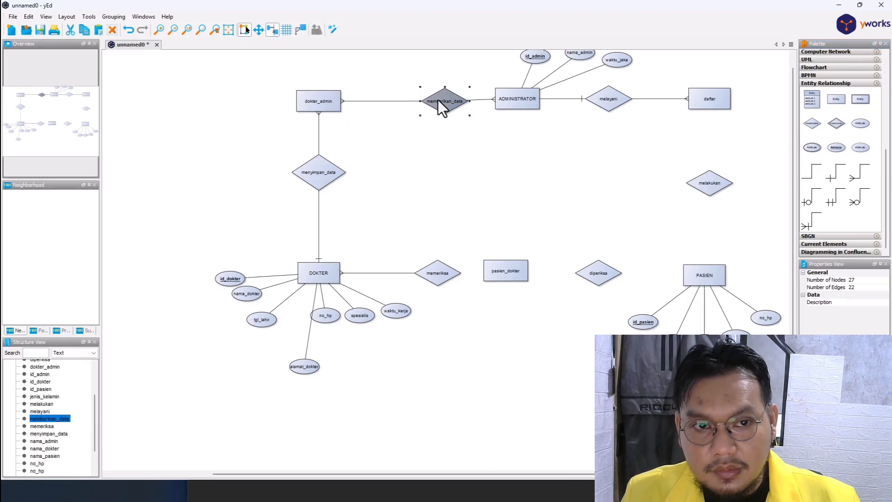
pyautogui.moveTo(438, 100); pyautogui.dragTo(426, 100)
pyautogui.click(492, 130)
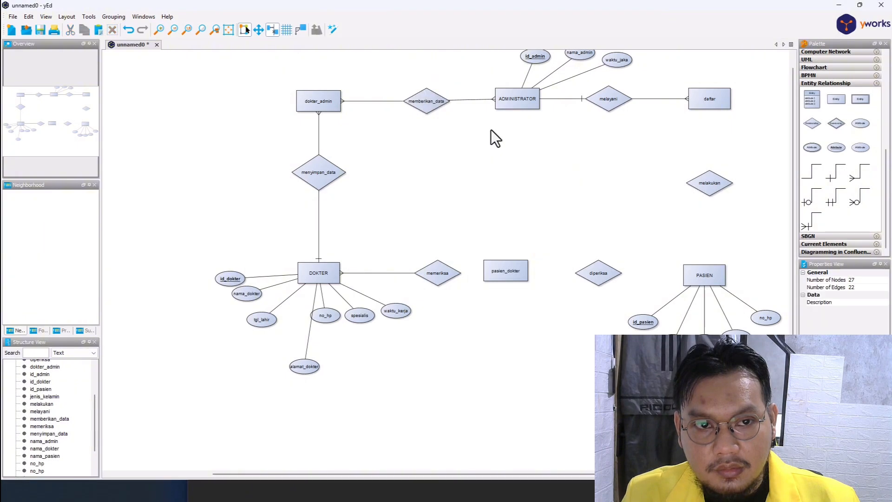
pyautogui.click(428, 102)
pyautogui.click(451, 96)
pyautogui.click(461, 100)
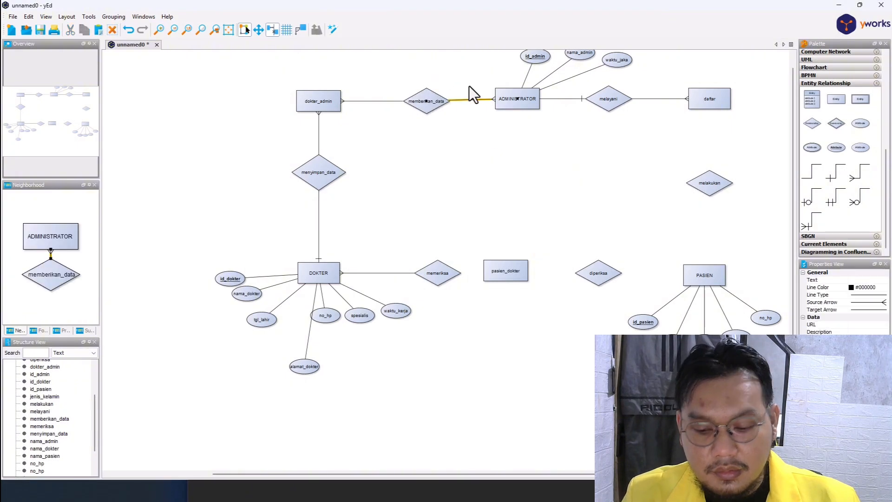
pyautogui.press('Delete')
# Align ADMINISTRATOR, melayani and daftar in one row with memberikan_data, shifting daftar slightly closer to melayani
pyautogui.click(506, 103)
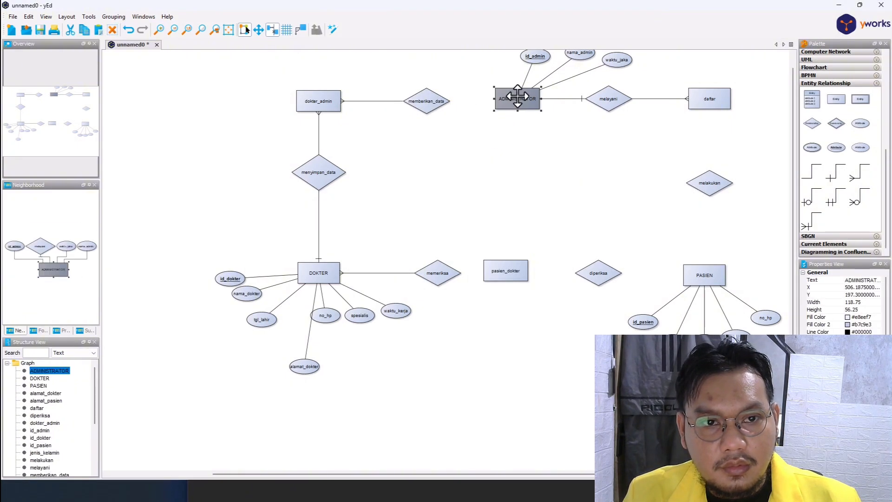
pyautogui.moveTo(506, 104); pyautogui.dragTo(507, 105)
pyautogui.click(543, 169)
pyautogui.click(608, 98)
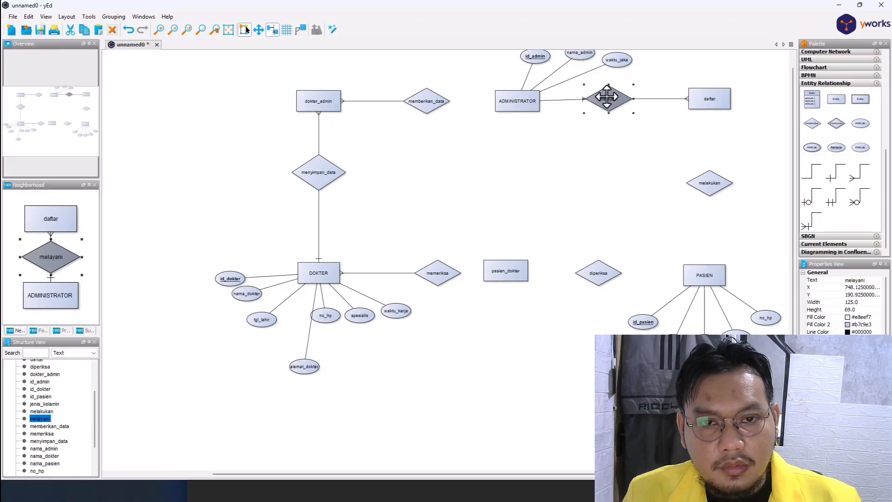
pyautogui.moveTo(608, 99); pyautogui.dragTo(609, 102)
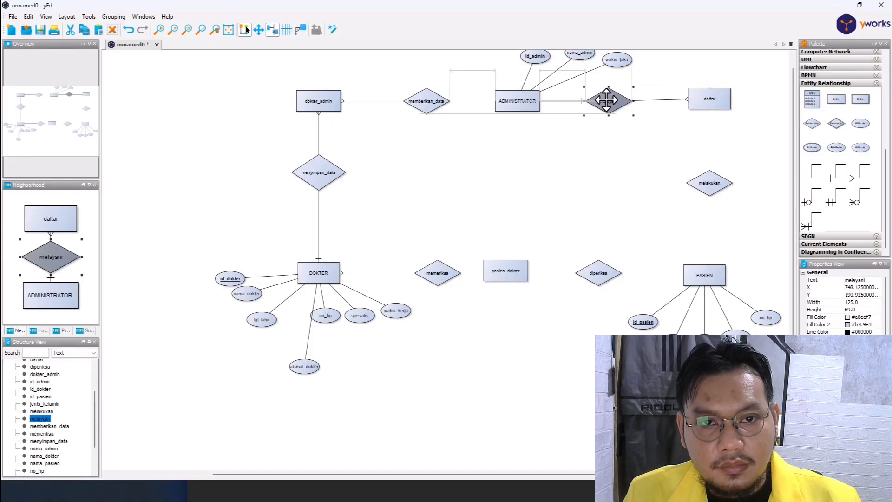
pyautogui.click(710, 101)
pyautogui.moveTo(710, 101); pyautogui.dragTo(705, 101)
pyautogui.click(704, 135)
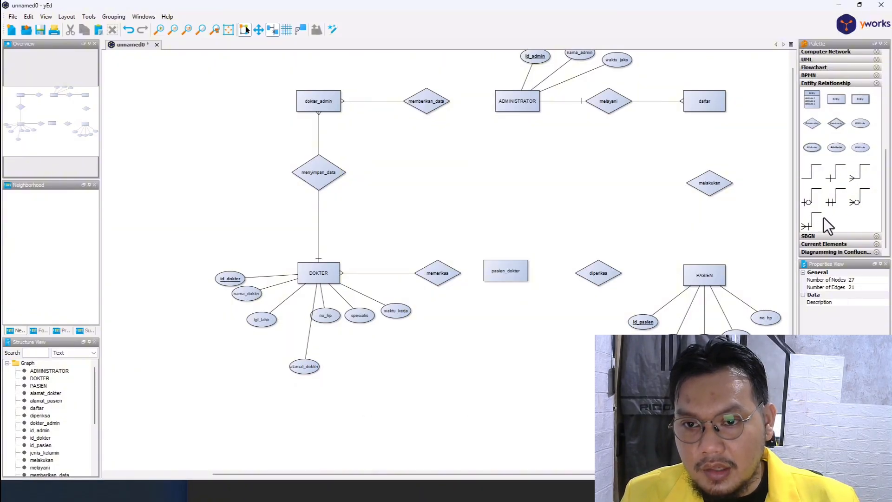
# Connect ADMINISTRATOR to memberikan_data with a one line, and redraw its line to melayani with the one mark at ADMINISTRATOR
pyautogui.moveTo(835, 175); pyautogui.dragTo(509, 104)
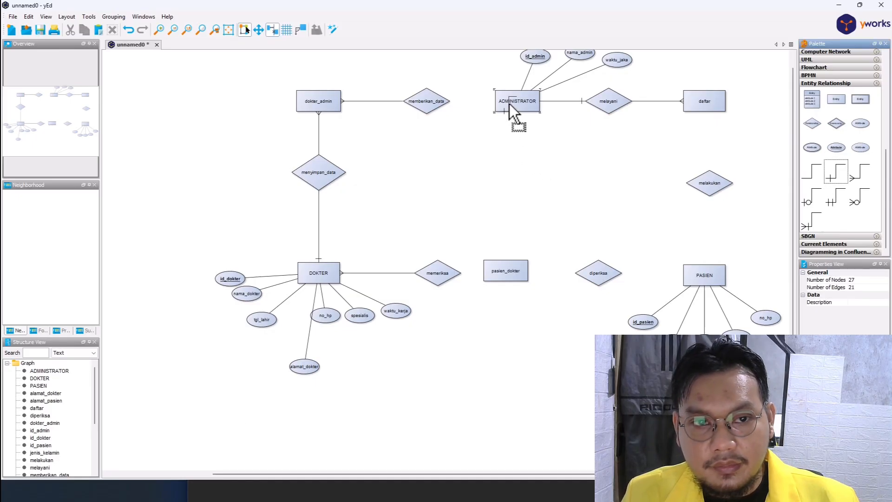
pyautogui.click(557, 168)
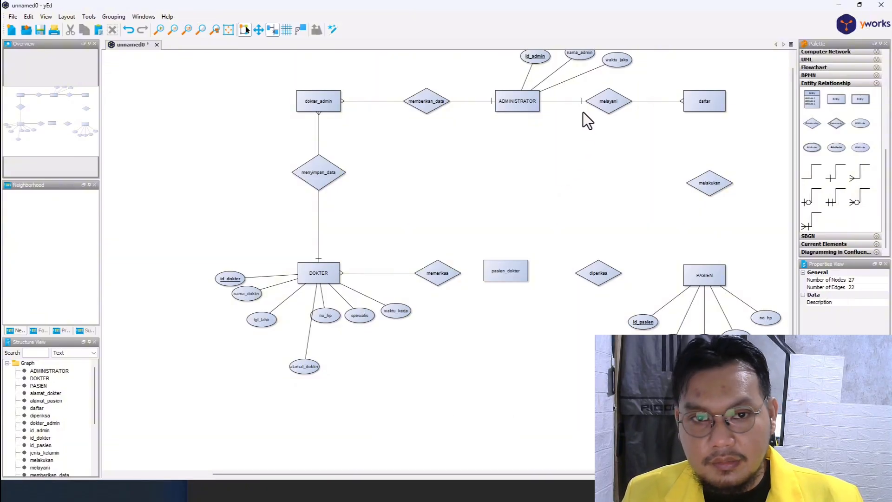
pyautogui.click(570, 102)
pyautogui.press('Delete')
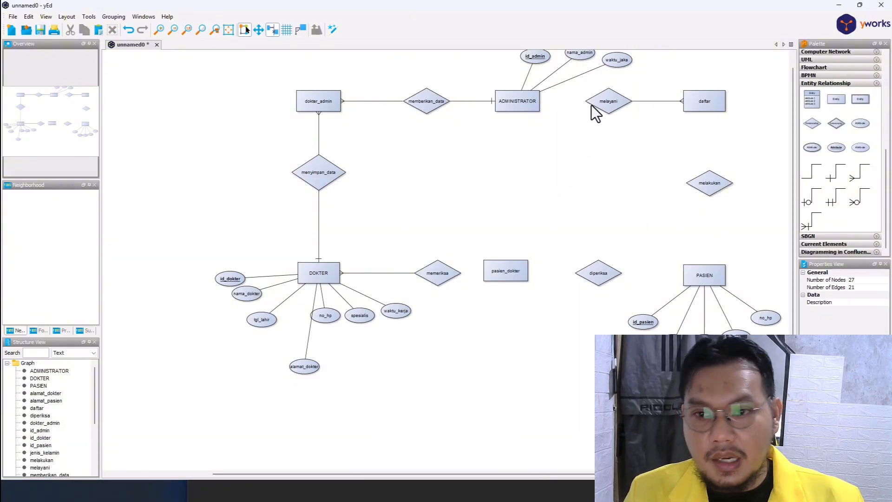
pyautogui.moveTo(522, 102); pyautogui.dragTo(593, 103)
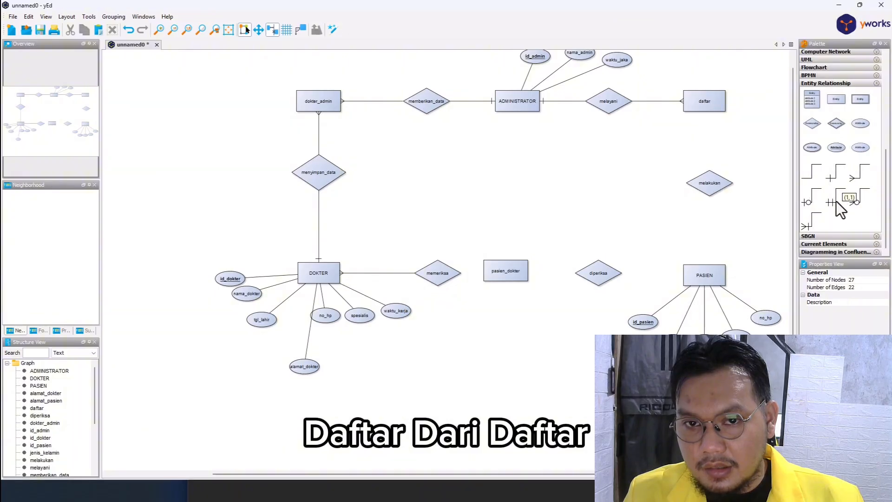
# Connect daftar to the melakukan diamond with a zero-or-many line marked at daftar, and center the diamond beneath daftar
pyautogui.click(858, 205)
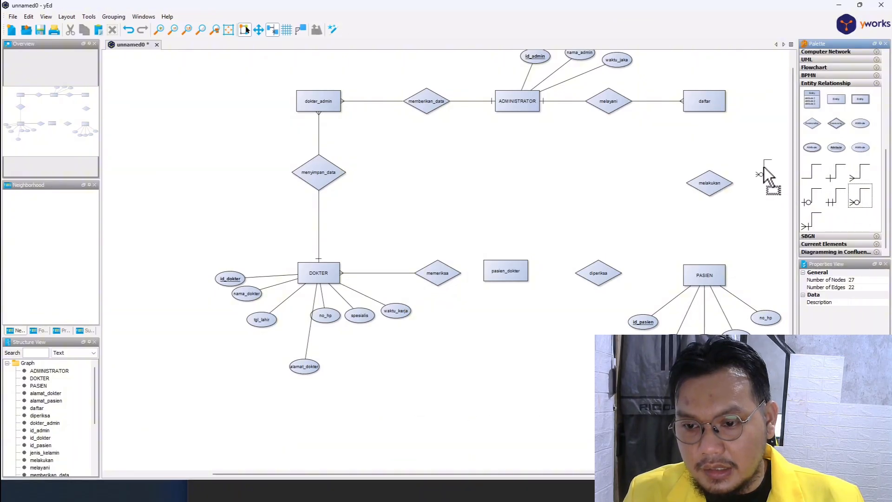
pyautogui.moveTo(701, 105); pyautogui.dragTo(710, 189)
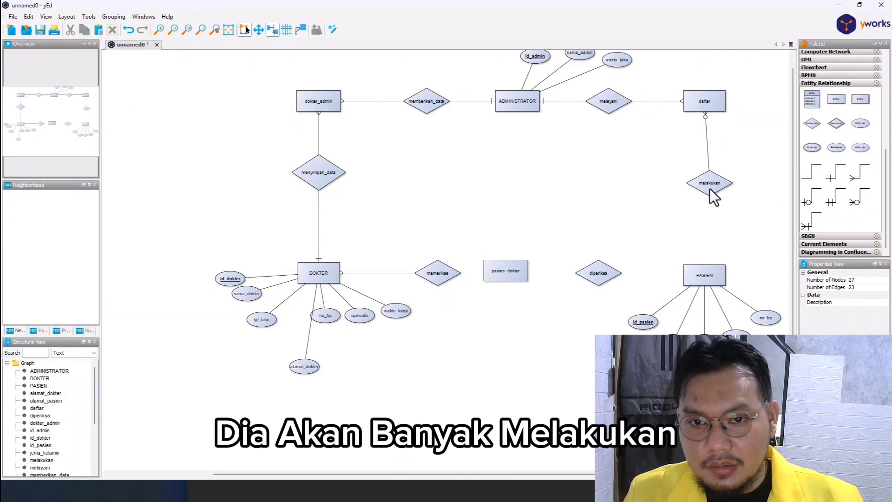
pyautogui.click(711, 186)
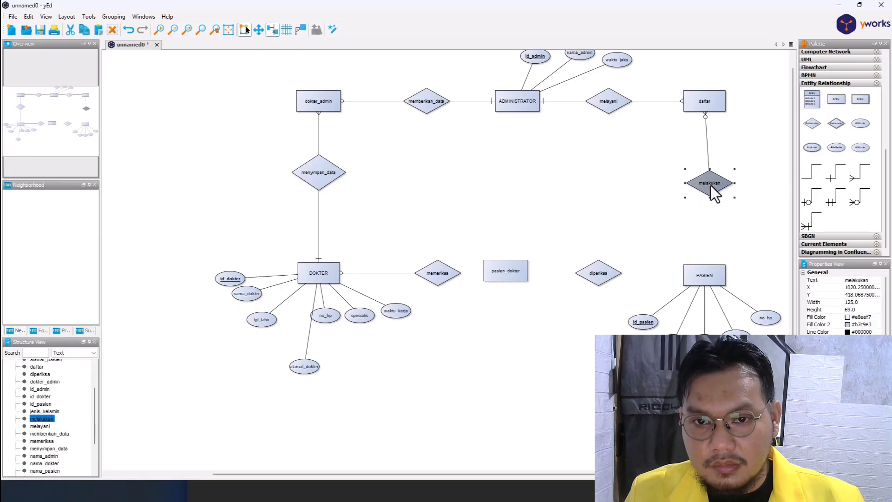
pyautogui.moveTo(713, 191); pyautogui.dragTo(707, 191)
pyautogui.click(749, 209)
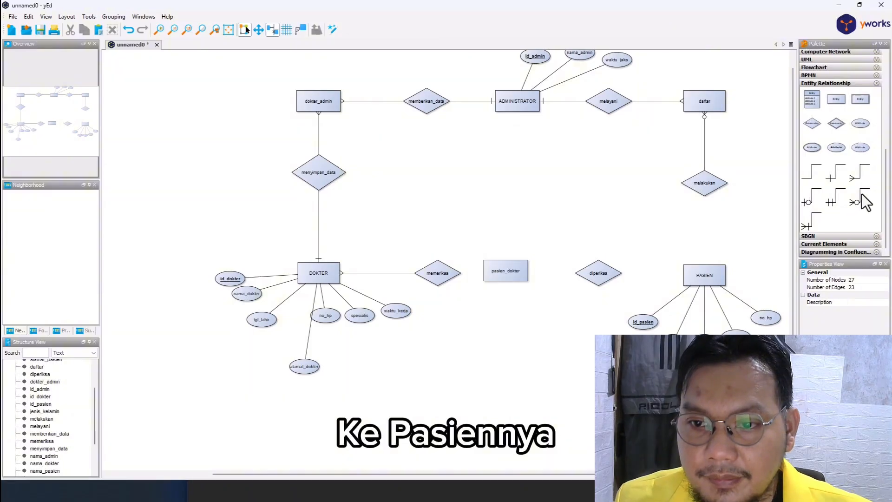
# Connect PASIEN to both the melakukan and diperiksa diamonds with one lines marked at the PASIEN end
pyautogui.moveTo(835, 173); pyautogui.dragTo(713, 247)
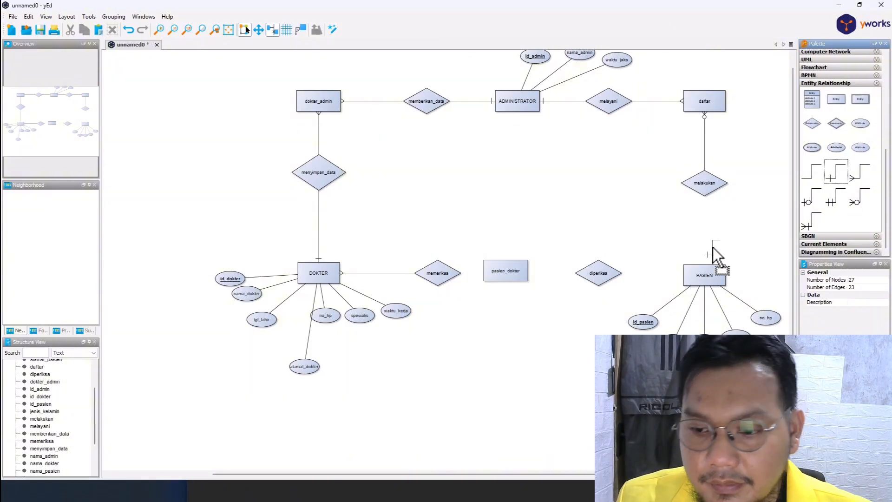
pyautogui.click(706, 283)
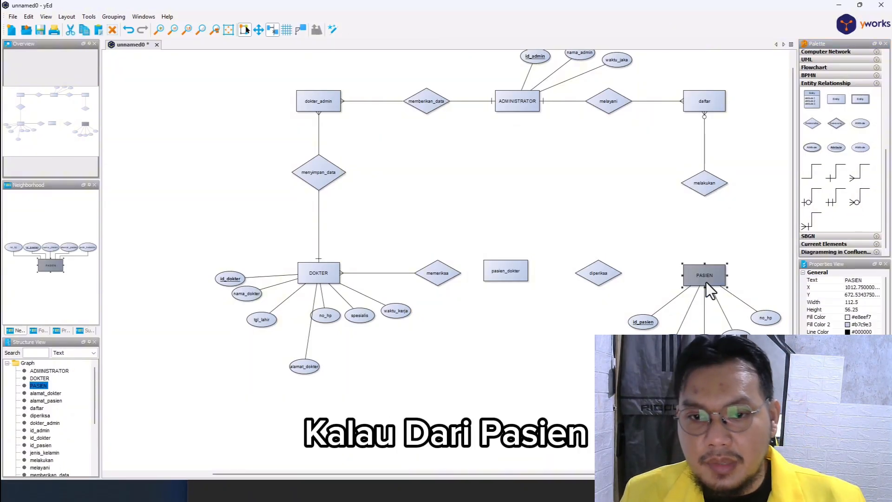
pyautogui.moveTo(835, 173); pyautogui.dragTo(704, 184)
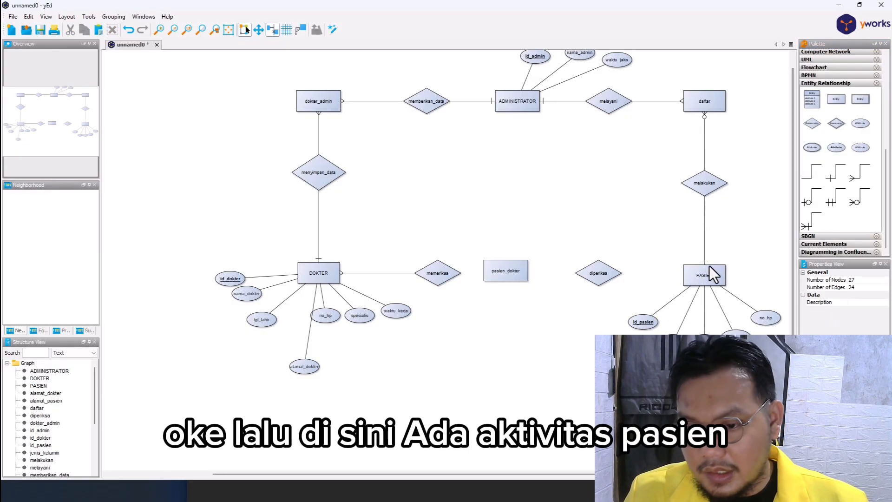
pyautogui.click(701, 282)
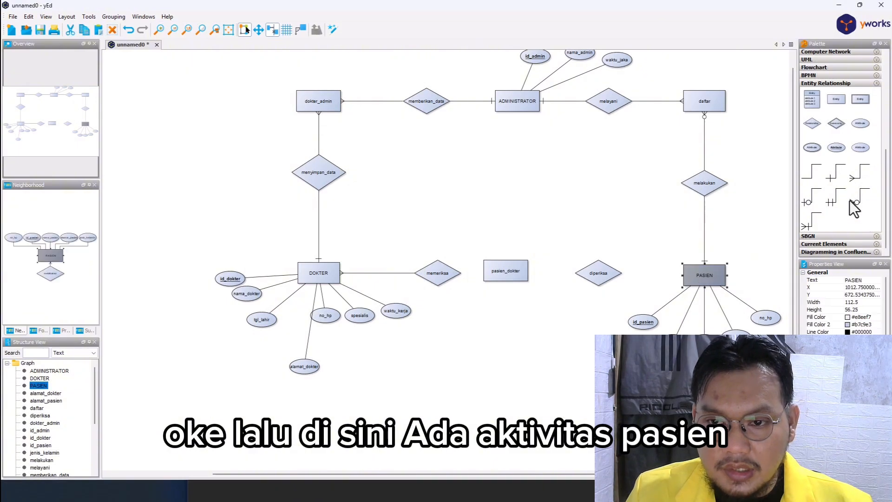
pyautogui.moveTo(702, 274); pyautogui.dragTo(597, 274)
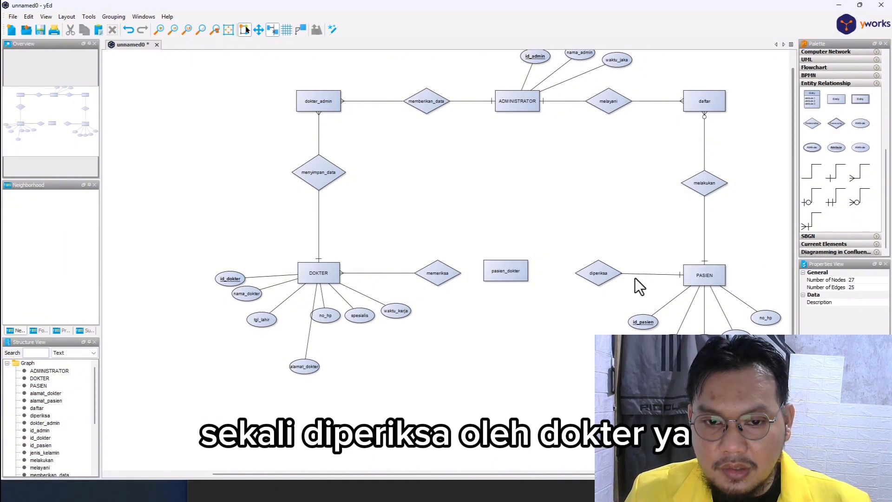
# Align diperiksa, pasien_dokter, memeriksa and DOKTER in one straight row with the PASIEN entity
pyautogui.click(598, 276)
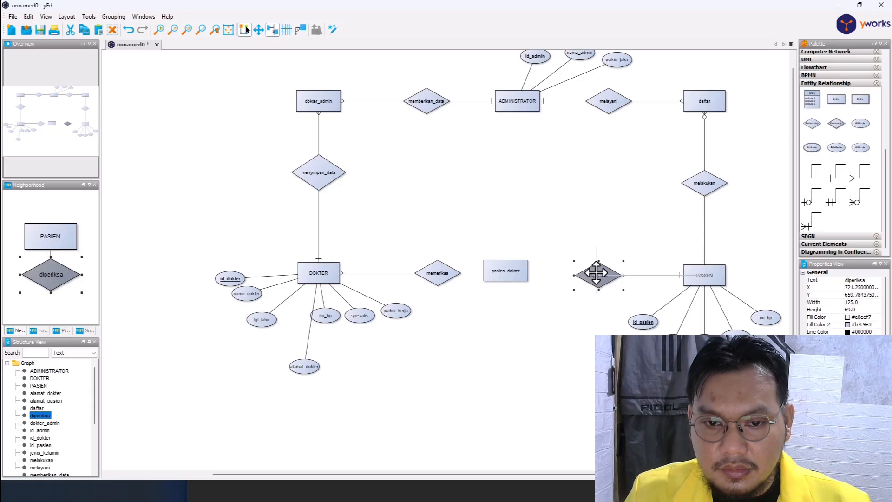
pyautogui.moveTo(506, 270); pyautogui.dragTo(516, 275)
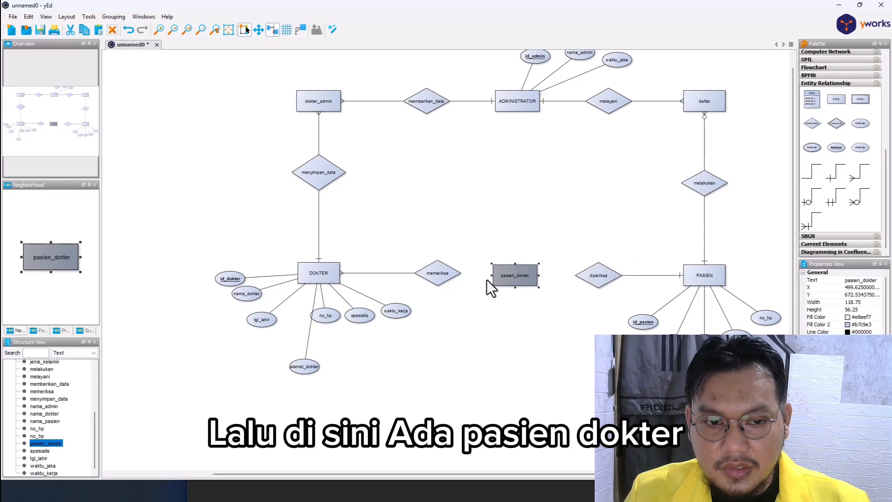
pyautogui.moveTo(442, 283); pyautogui.dragTo(436, 286)
pyautogui.moveTo(322, 270); pyautogui.dragTo(317, 273)
pyautogui.click(482, 314)
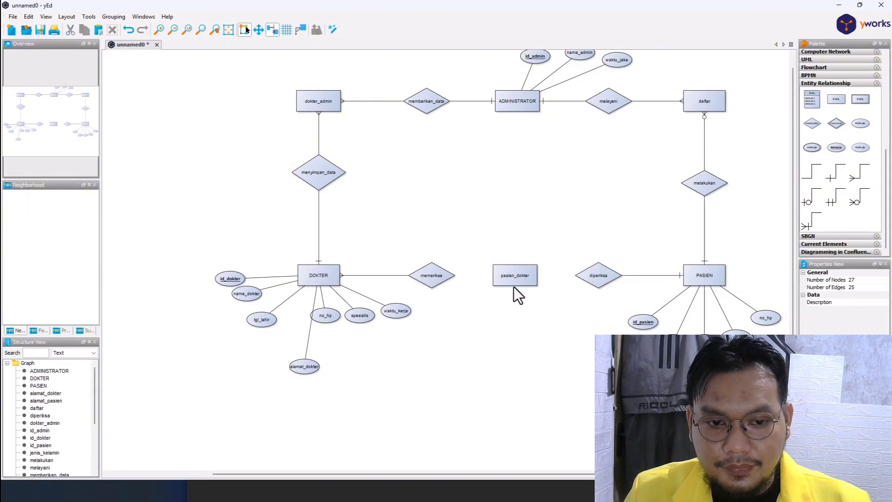
# Connect pasien_dokter to both the diperiksa and memeriksa diamonds with many lines marked at the pasien_dokter end
pyautogui.click(522, 277)
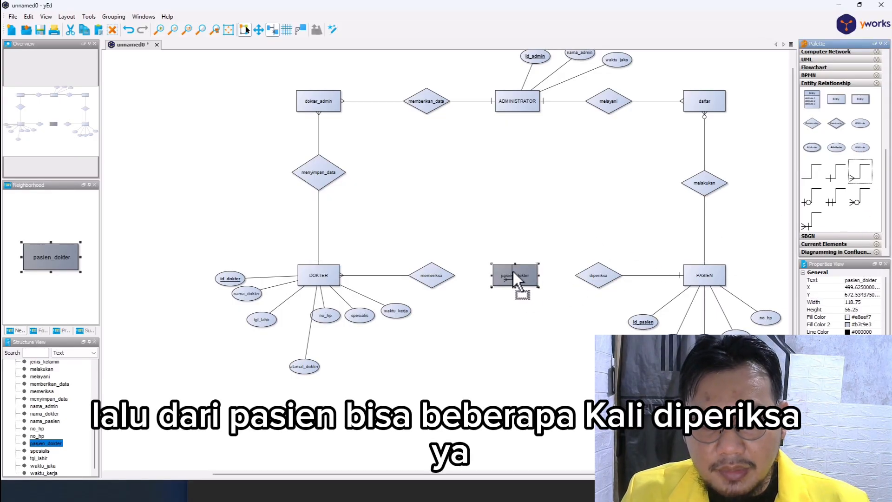
pyautogui.moveTo(514, 274); pyautogui.dragTo(585, 280)
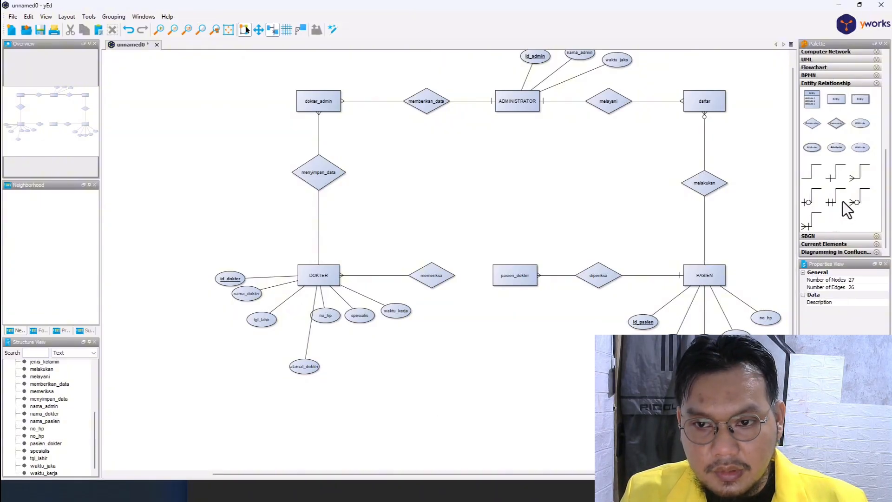
pyautogui.moveTo(542, 282); pyautogui.dragTo(434, 277)
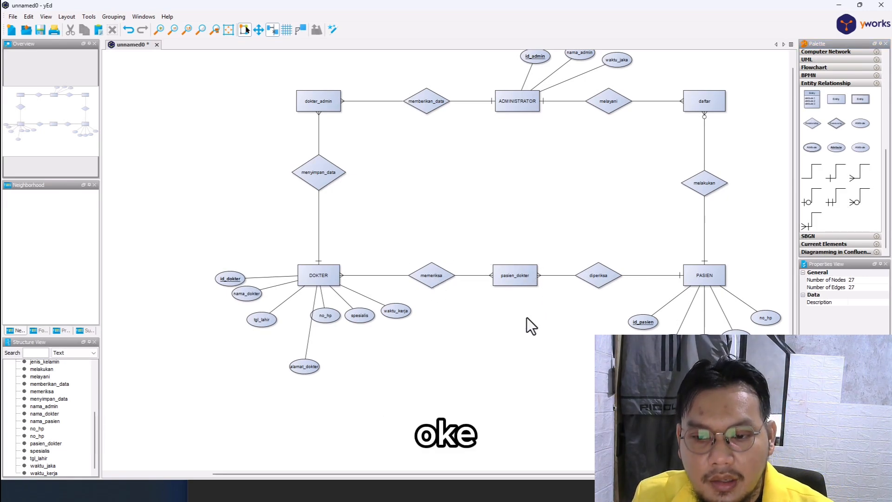
pyautogui.scroll(1, 527, 317)
pyautogui.scroll(-2, 527, 317)
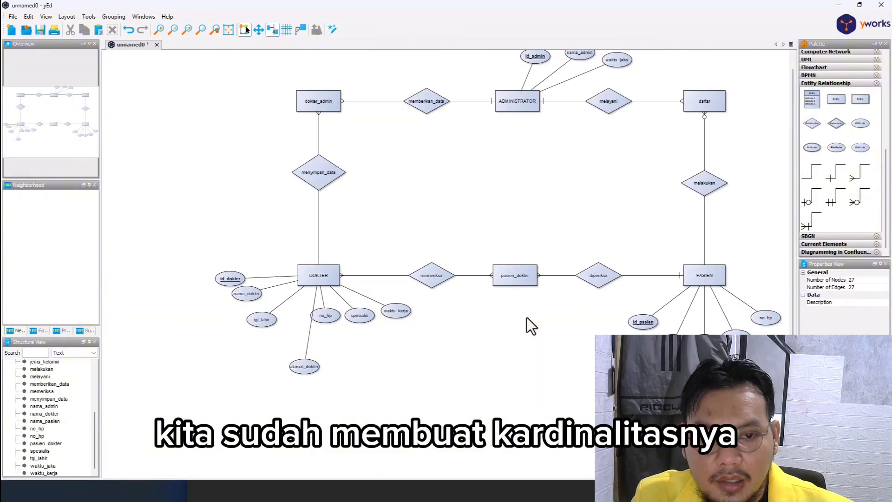
pyautogui.scroll(1, 528, 334)
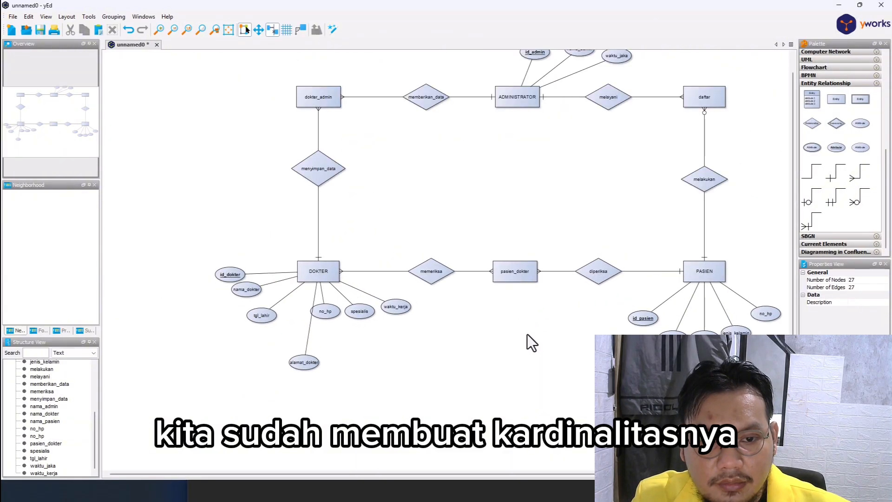
pyautogui.moveTo(617, 195); pyautogui.dragTo(607, 200)
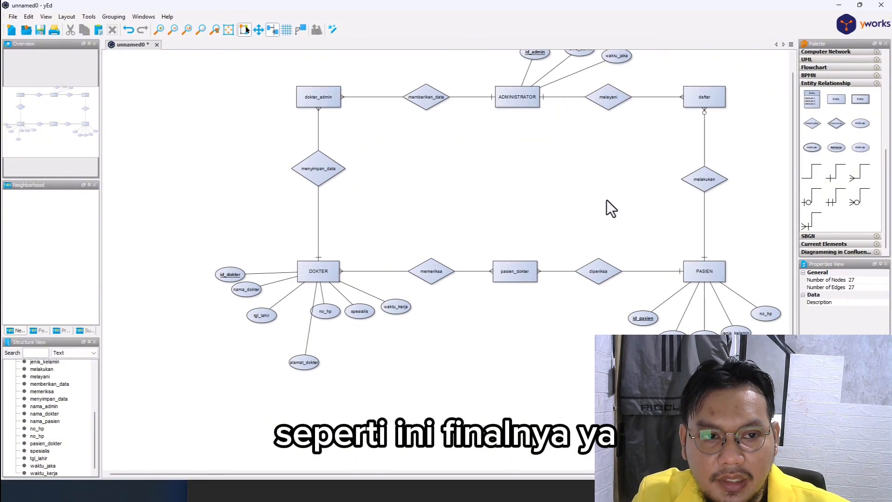
# Duplicate ADMINISTRATOR's id_admin key attribute and place three copies around the dokter_admin entity
pyautogui.scroll(-1, 607, 200)
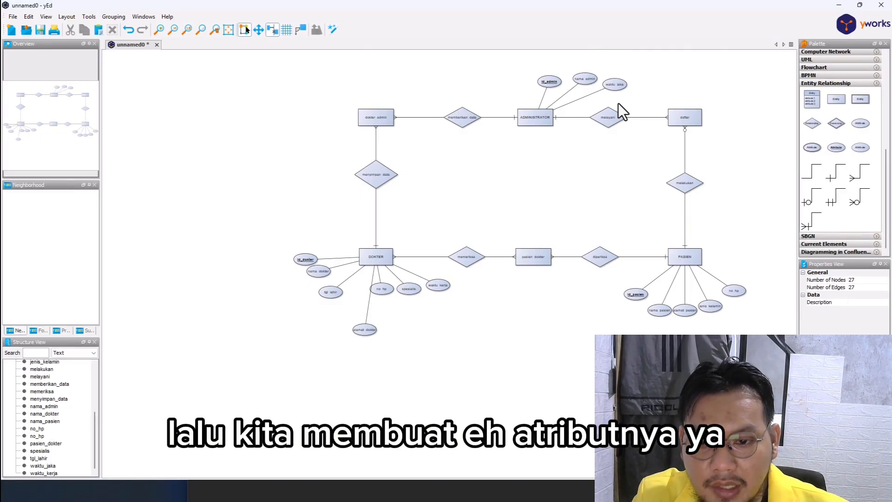
pyautogui.click(551, 83)
pyautogui.hotkey('ctrl', 'c')
pyautogui.hotkey('ctrl', 'v')
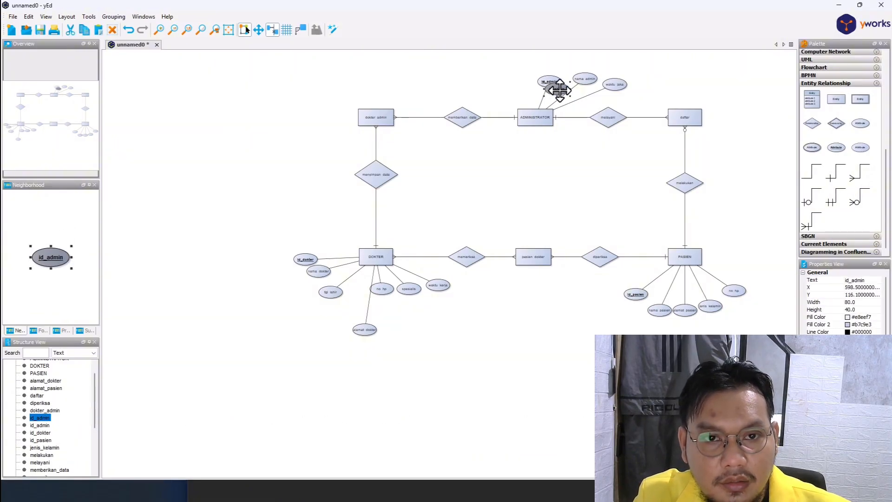
pyautogui.moveTo(554, 88); pyautogui.dragTo(347, 94)
pyautogui.hotkey('ctrl', 'c')
pyautogui.hotkey('ctrl', 'v')
pyautogui.hotkey('ctrl', 'v')
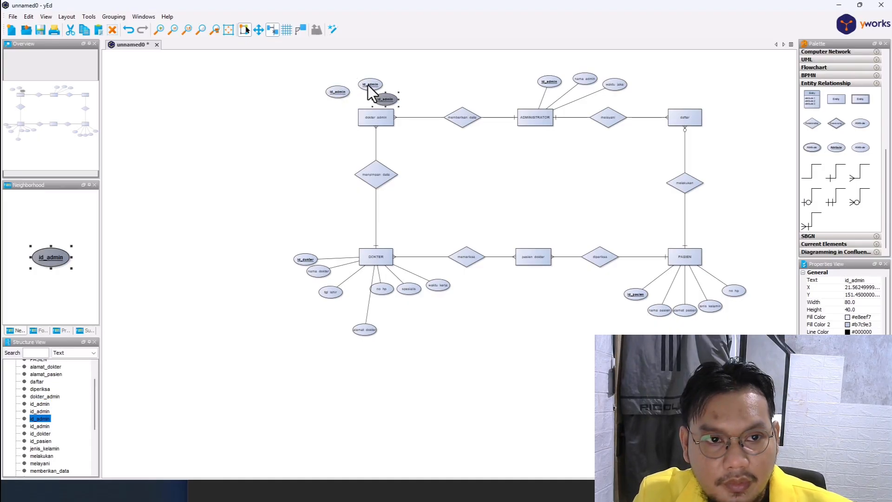
# Delete the two surplus id_admin key attributes near dokter_admin, keeping only the one directly above it
pyautogui.doubleClick(368, 85)
pyautogui.doubleClick(376, 118)
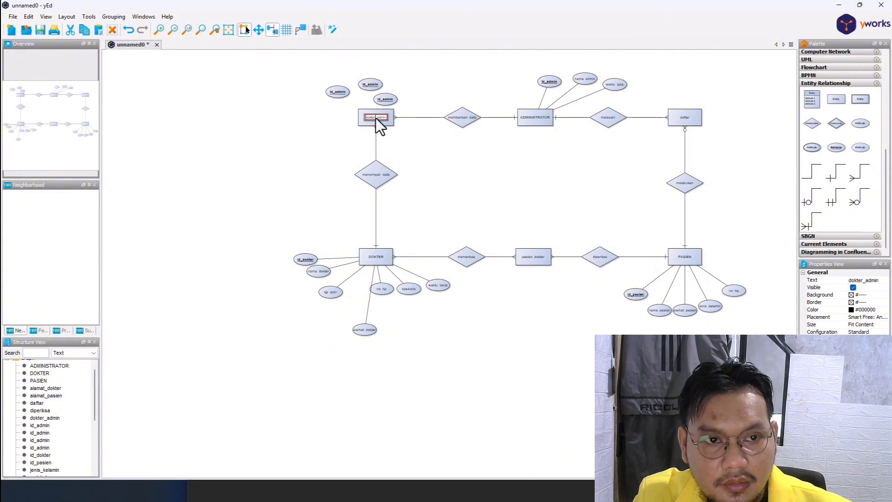
pyautogui.doubleClick(371, 85)
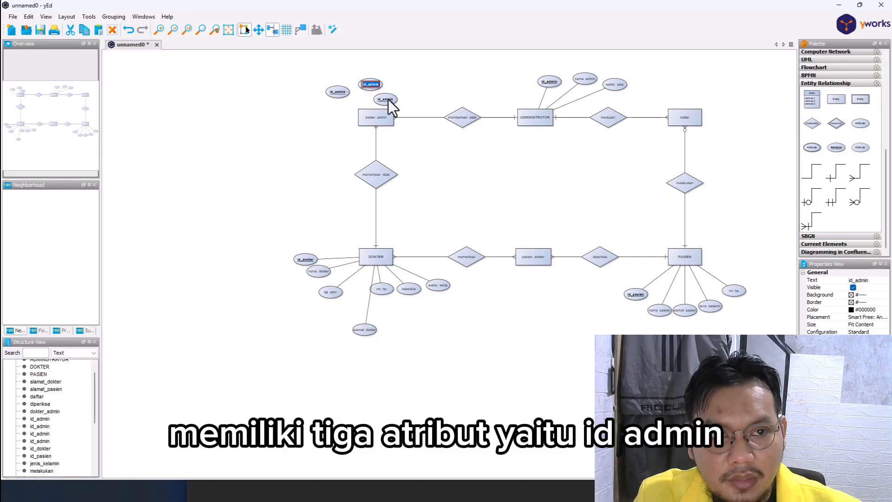
pyautogui.click(388, 100)
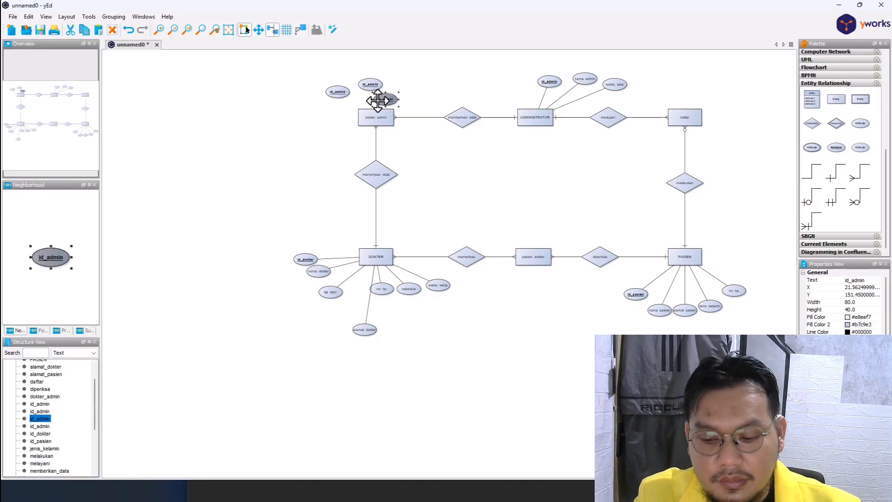
pyautogui.press('Delete')
pyautogui.click(337, 91)
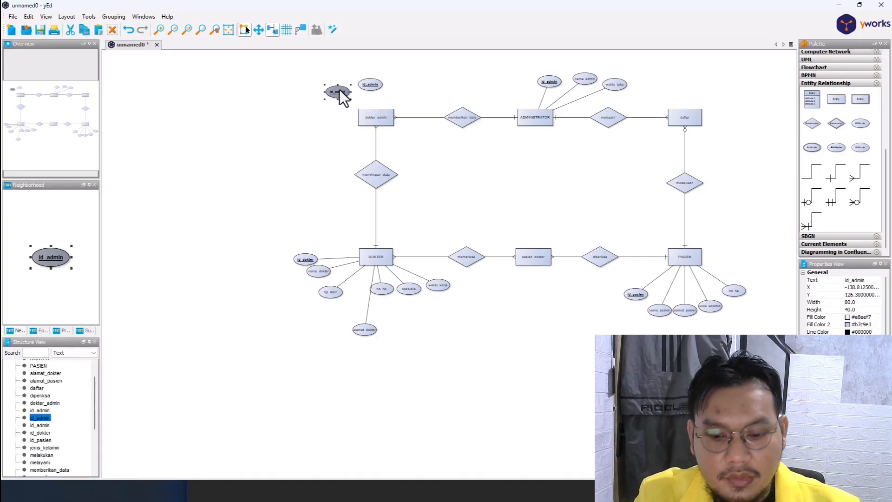
pyautogui.press('Delete')
# Place a copy of the nama_admin attribute up and to the left of dokter_admin, and rename it id_admin
pyautogui.click(584, 79)
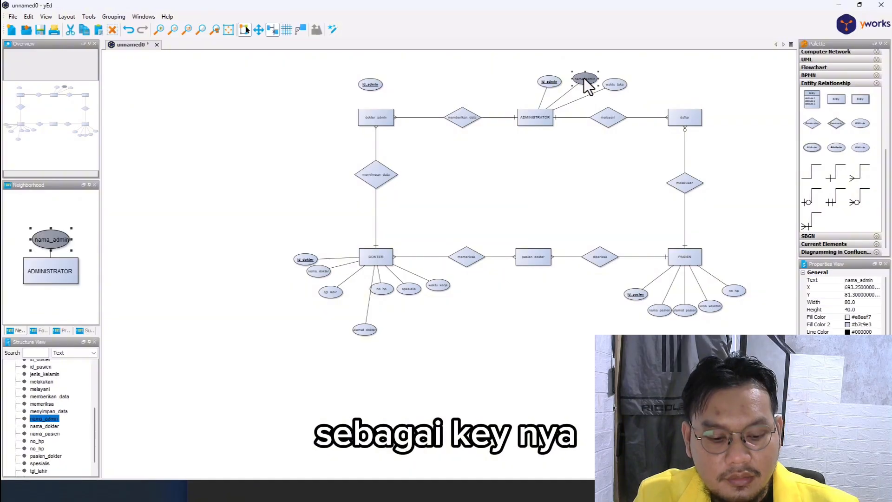
pyautogui.hotkey('ctrl', 'c')
pyautogui.click(318, 92)
pyautogui.hotkey('ctrl', 'v')
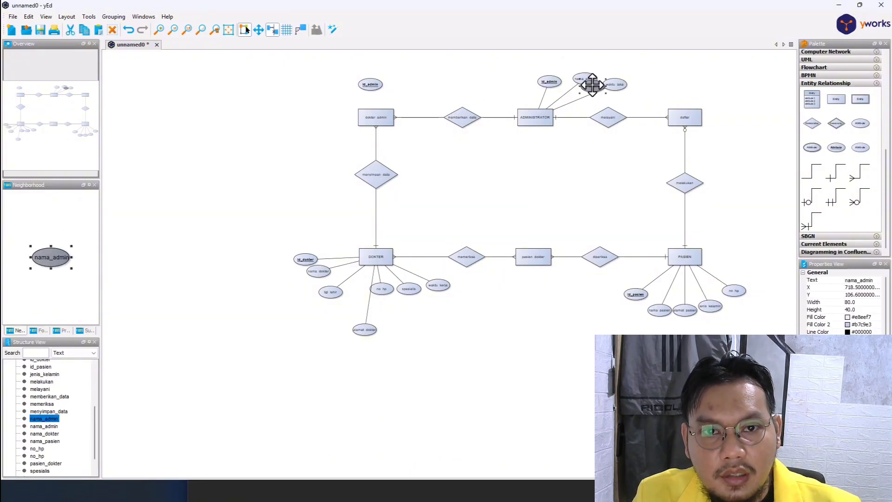
pyautogui.moveTo(591, 87); pyautogui.dragTo(340, 90)
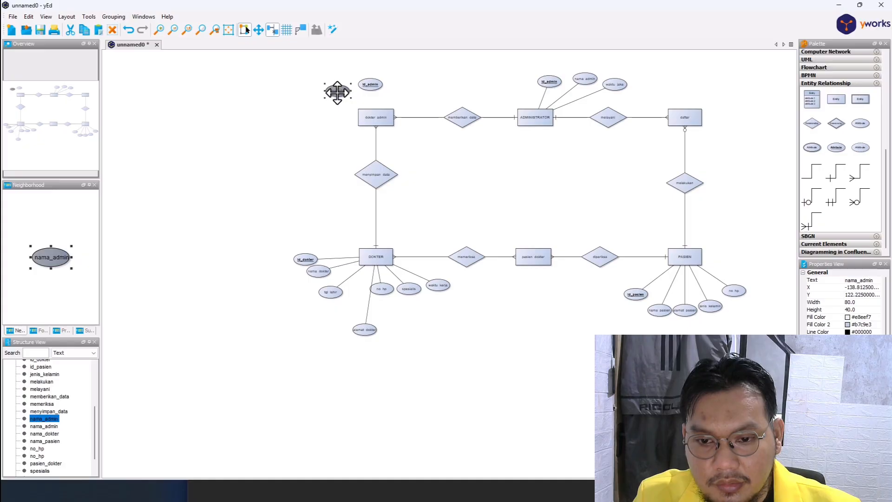
pyautogui.doubleClick(346, 86)
pyautogui.write('id')
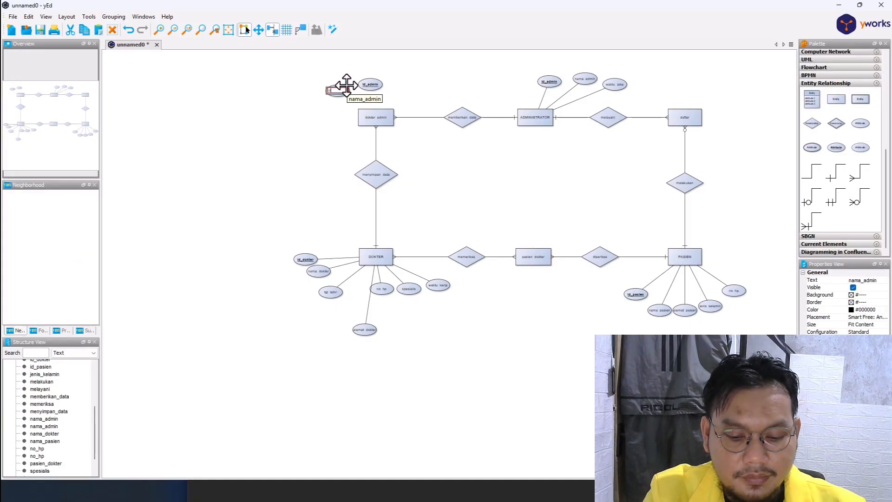
pyautogui.write('_admin')
pyautogui.press('Return')
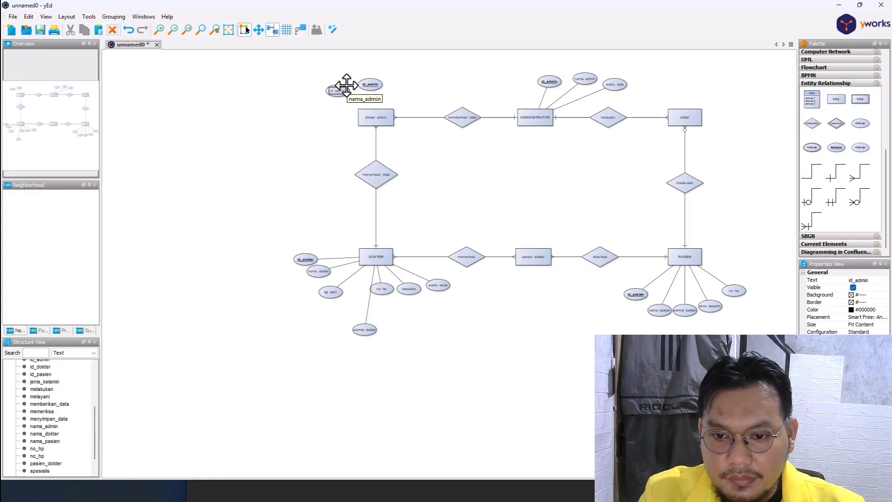
# Rename the key attribute above dokter_admin to id_data
pyautogui.click(370, 85)
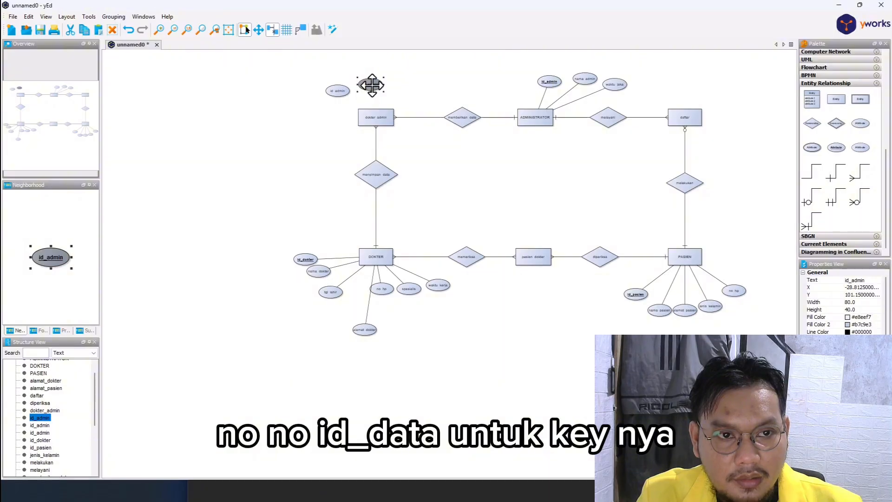
pyautogui.doubleClick(378, 85)
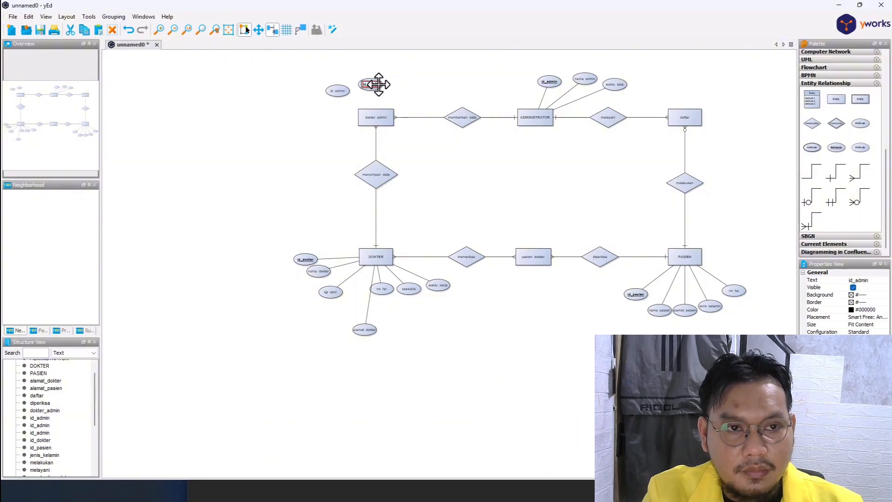
pyautogui.press('Return')
# Duplicate the plain id_admin attribute just below itself, beside dokter_admin, and rename the copy id_dokter
pyautogui.click(340, 92)
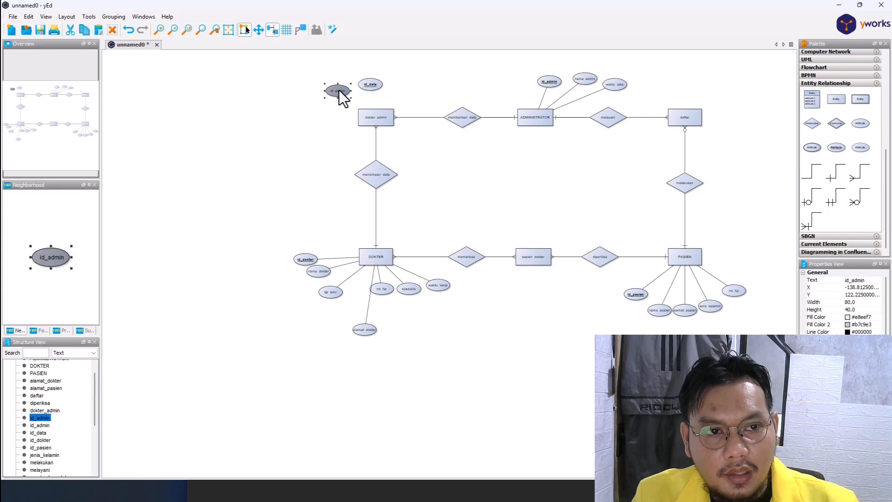
pyautogui.moveTo(344, 99)
pyautogui.mouseDown()
pyautogui.moveTo(334, 110)
pyautogui.moveTo(340, 114)
pyautogui.mouseUp()
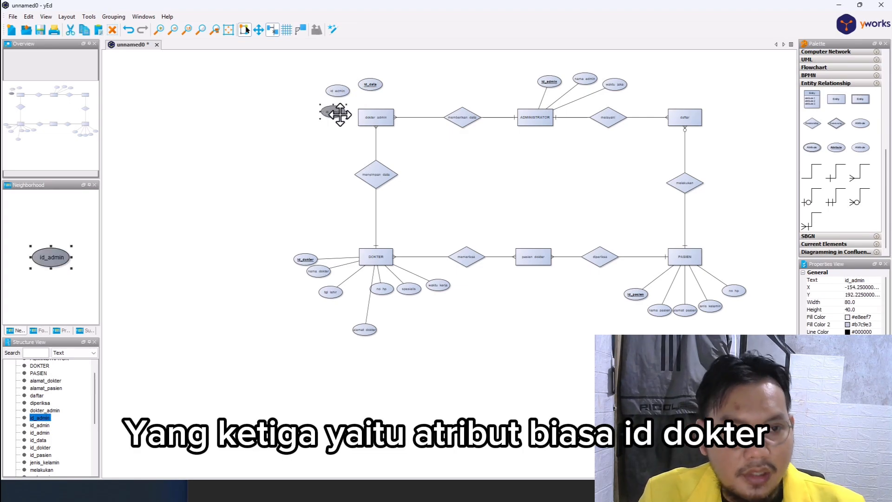
pyautogui.click(334, 112)
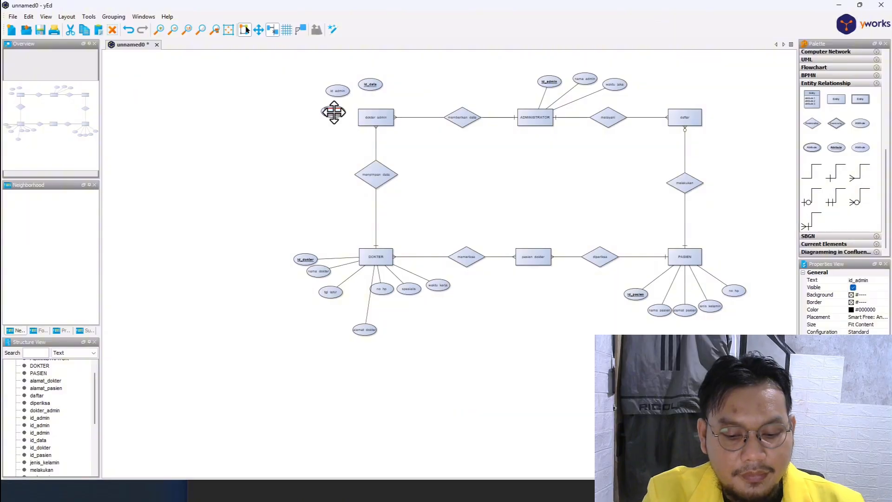
pyautogui.doubleClick(334, 112)
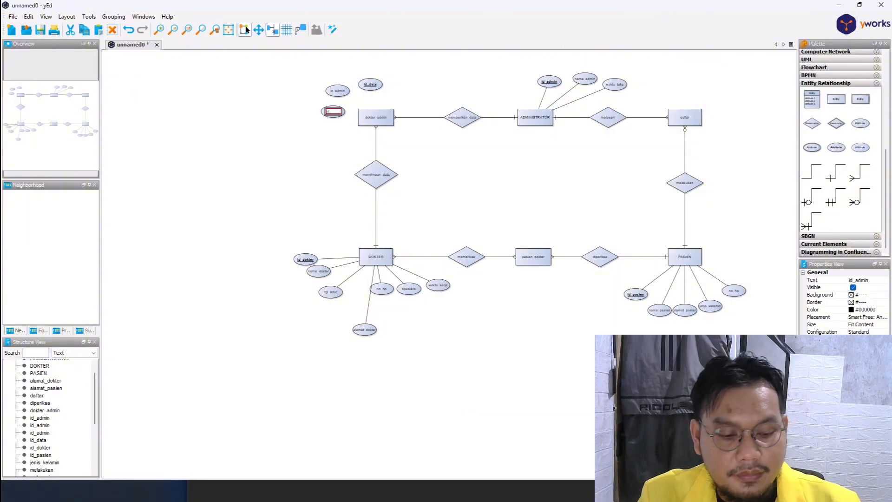
pyautogui.write('d')
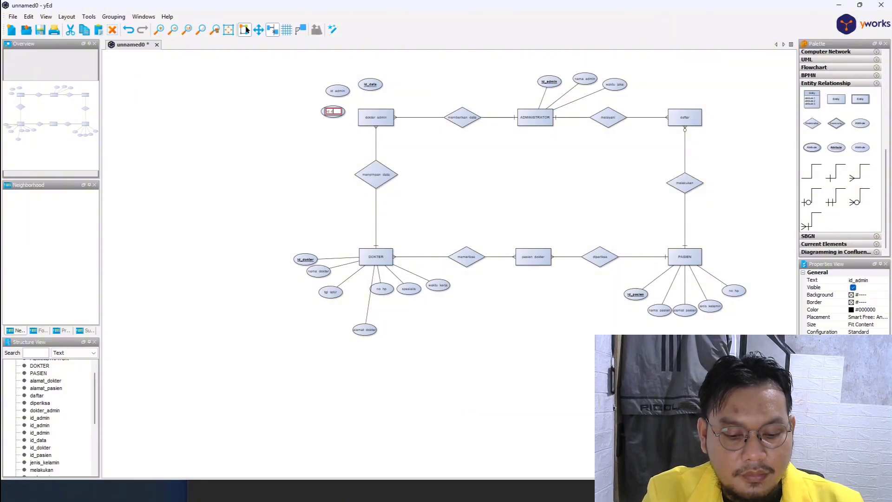
pyautogui.write('okter')
pyautogui.press('Return')
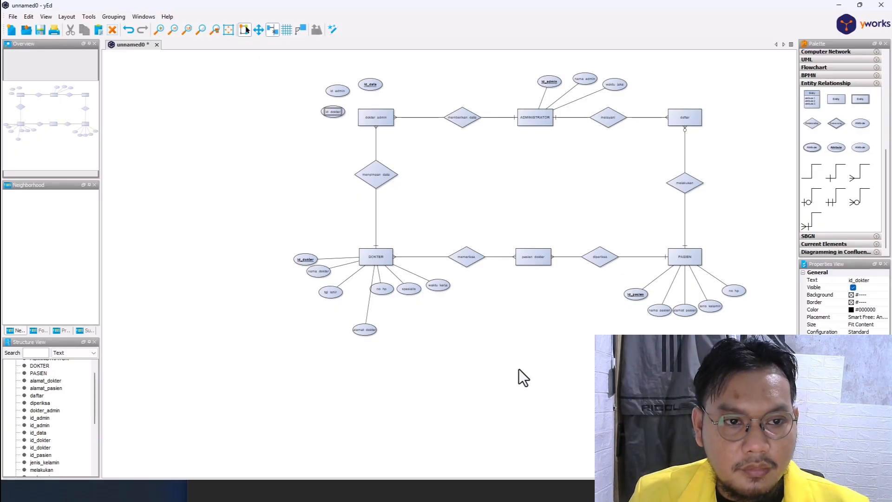
# Move the menyimpan_data diamond slightly down to center it between dokter_admin and DOKTER
pyautogui.moveTo(378, 186)
pyautogui.mouseDown()
pyautogui.moveTo(375, 172)
pyautogui.moveTo(376, 181)
pyautogui.mouseUp()
pyautogui.click(475, 193)
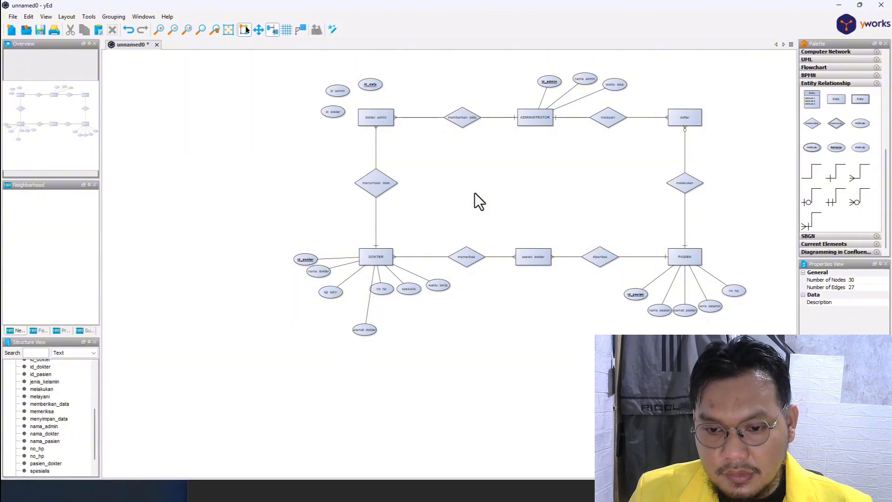
pyautogui.click(378, 259)
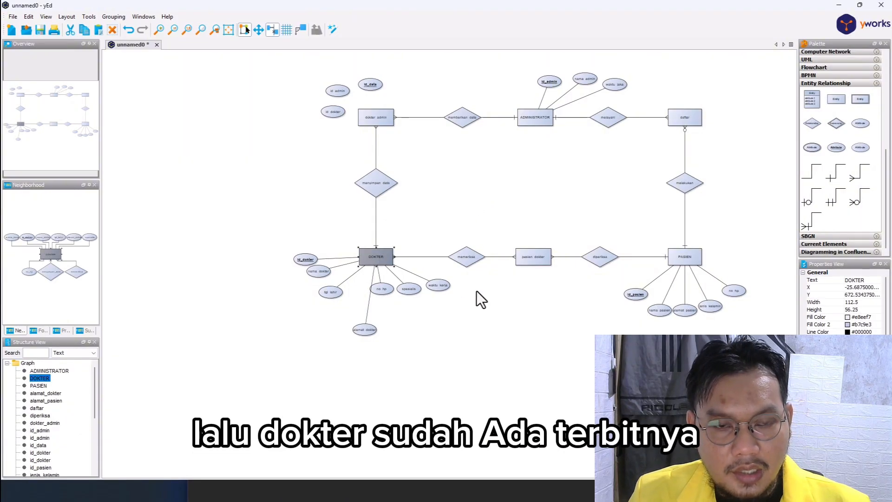
# Connect the id_data, id_admin and id_dokter attributes to the dokter_admin entity with plain lines
pyautogui.moveTo(813, 173); pyautogui.dragTo(370, 82)
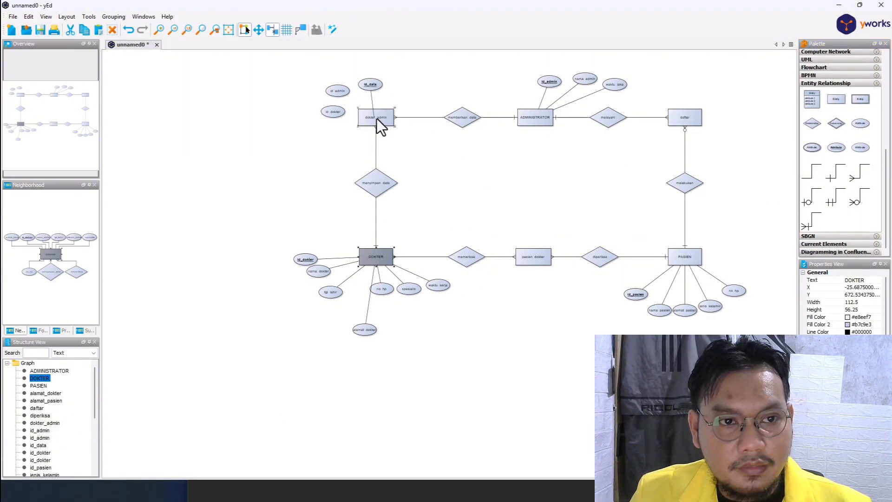
pyautogui.click(377, 119)
pyautogui.moveTo(810, 171); pyautogui.dragTo(338, 91)
pyautogui.click(373, 113)
pyautogui.moveTo(803, 171); pyautogui.dragTo(333, 113)
pyautogui.click(377, 123)
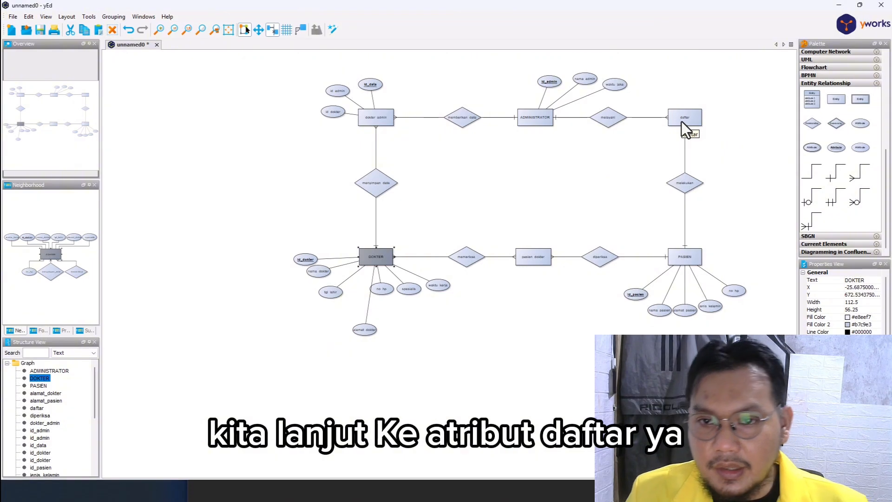
# Place a copy of the id_admin key attribute above the daftar entity and rename it id_daftar
pyautogui.click(548, 84)
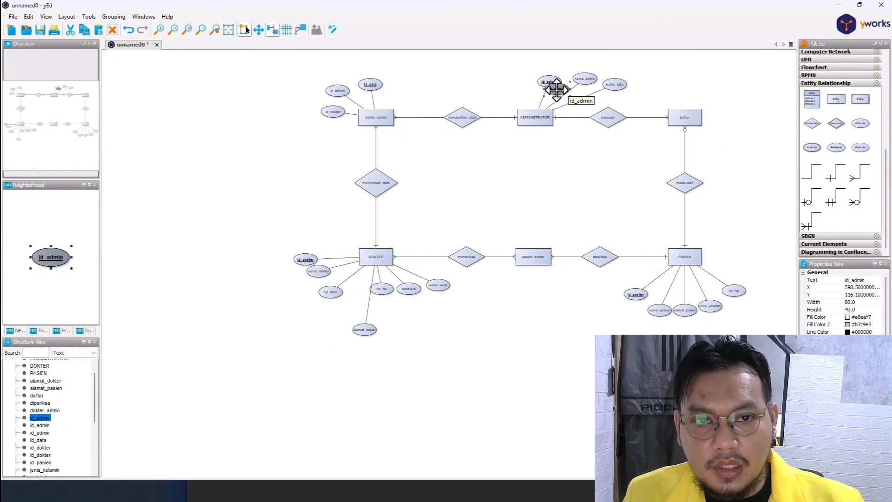
pyautogui.click(678, 85)
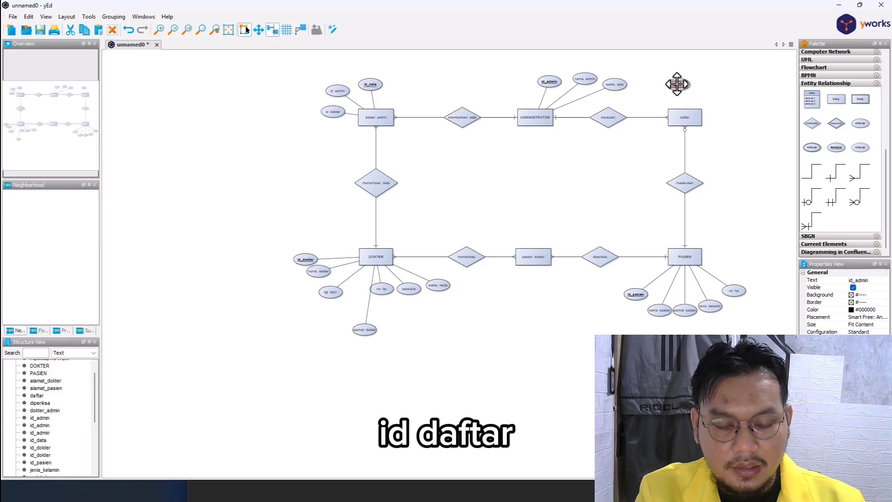
pyautogui.press('Return')
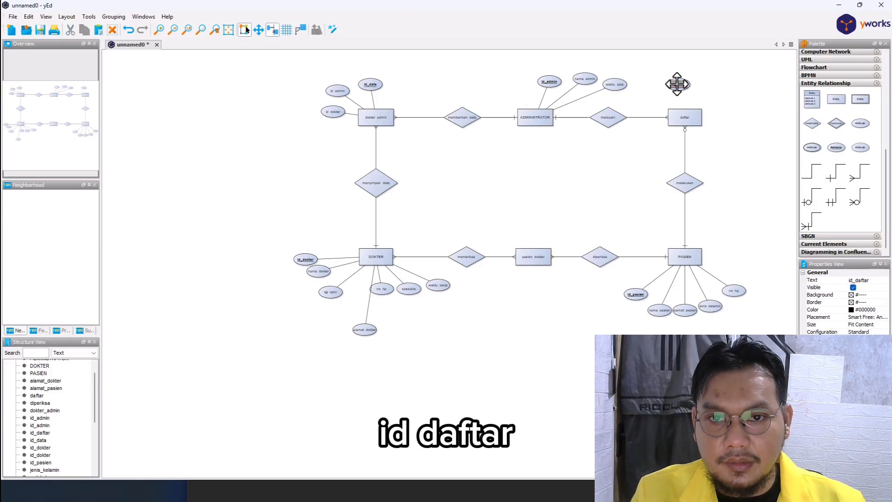
# Place two copies of the nama_admin attribute to the right of id_daftar, and rename the lower copy id_pasien
pyautogui.click(587, 80)
pyautogui.hotkey('ctrl', 'c')
pyautogui.hotkey('ctrl', 'v')
pyautogui.moveTo(589, 86); pyautogui.dragTo(706, 95)
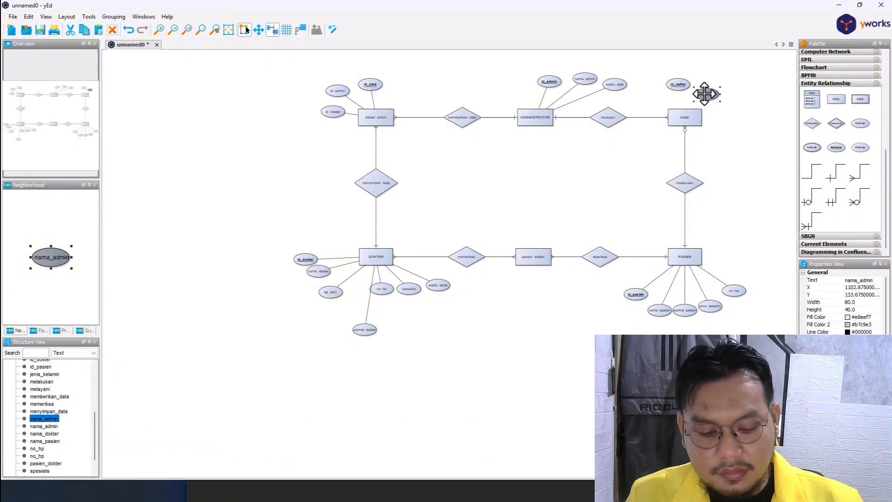
pyautogui.hotkey('ctrl', 'v')
pyautogui.moveTo(598, 89); pyautogui.dragTo(725, 112)
pyautogui.click(725, 112)
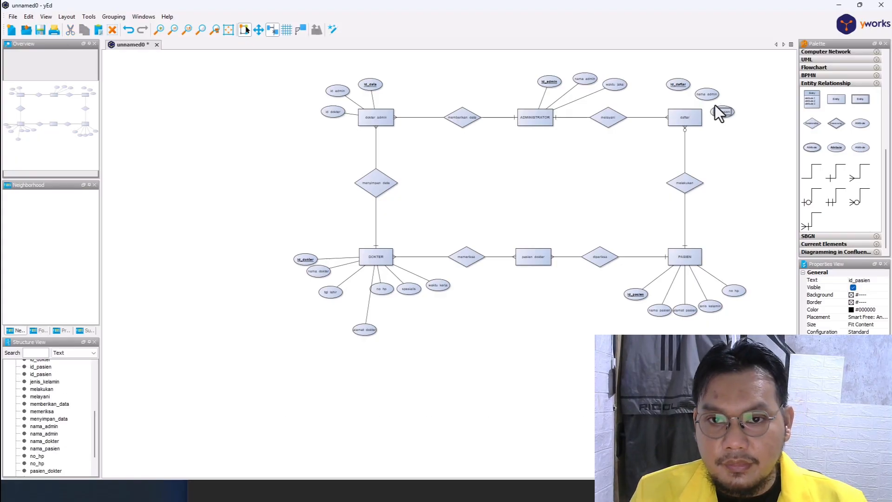
# Rename the remaining nama_admin copy beside the daftar entity as id_admin, and connect daftar's three attributes to it with plain lines
pyautogui.click(705, 94)
pyautogui.doubleClick(706, 94)
pyautogui.write('id')
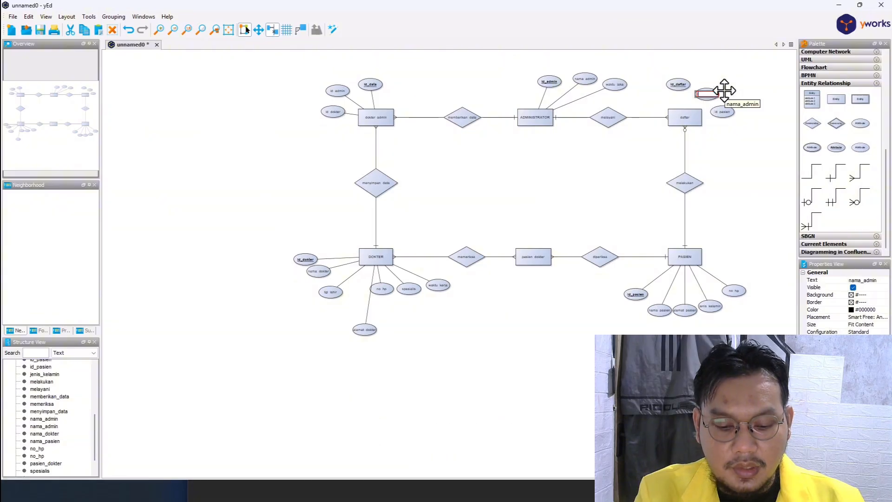
pyautogui.write('_admin')
pyautogui.press('Return')
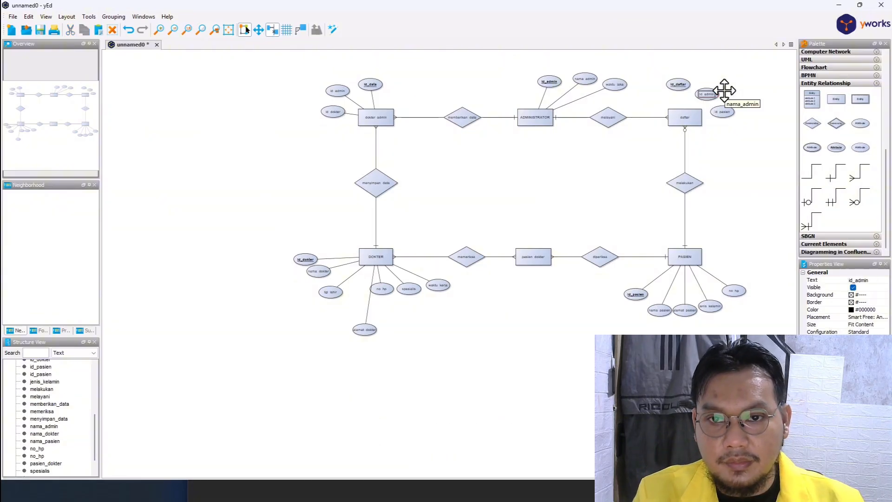
pyautogui.moveTo(811, 172); pyautogui.dragTo(727, 112)
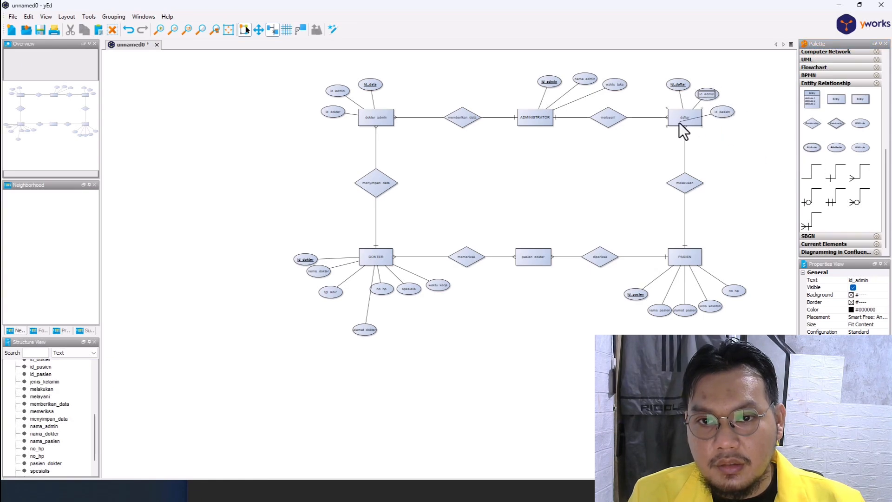
pyautogui.click(753, 154)
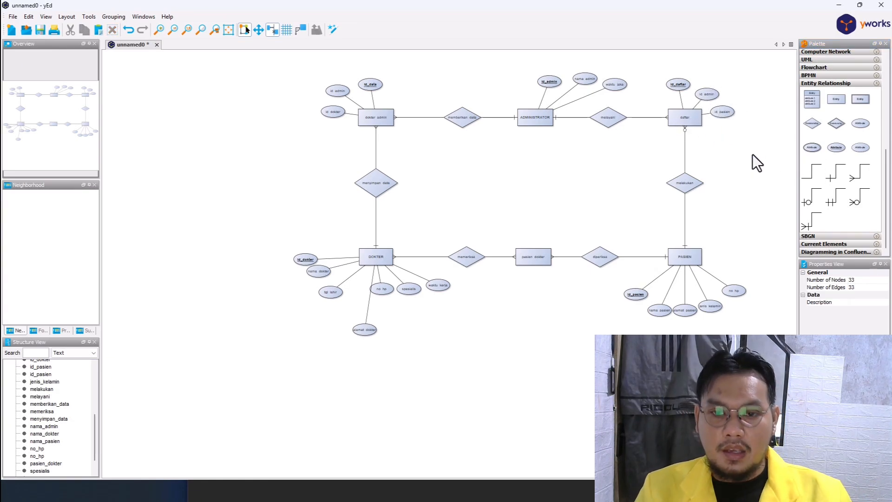
# Move the id_admin, nama_admin and waktu_jaka attributes together up and to the left so they sit centered above ADMINISTRATOR
pyautogui.click(534, 262)
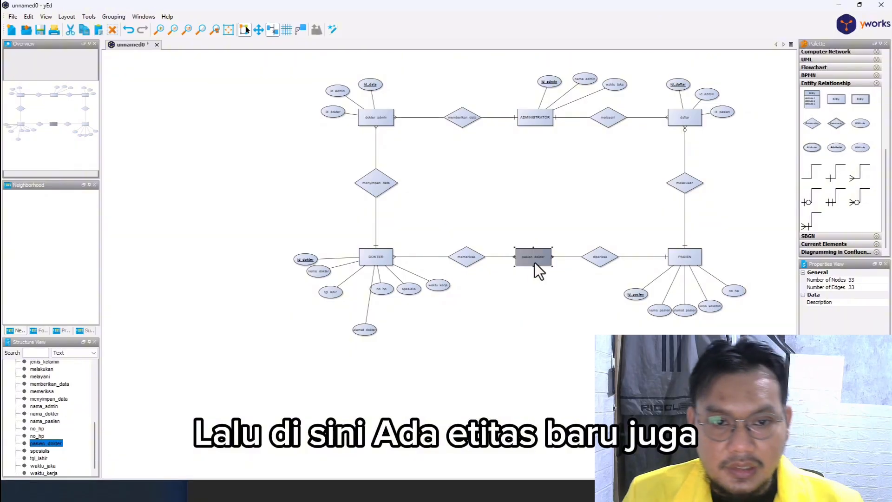
pyautogui.moveTo(522, 54); pyautogui.dragTo(637, 91)
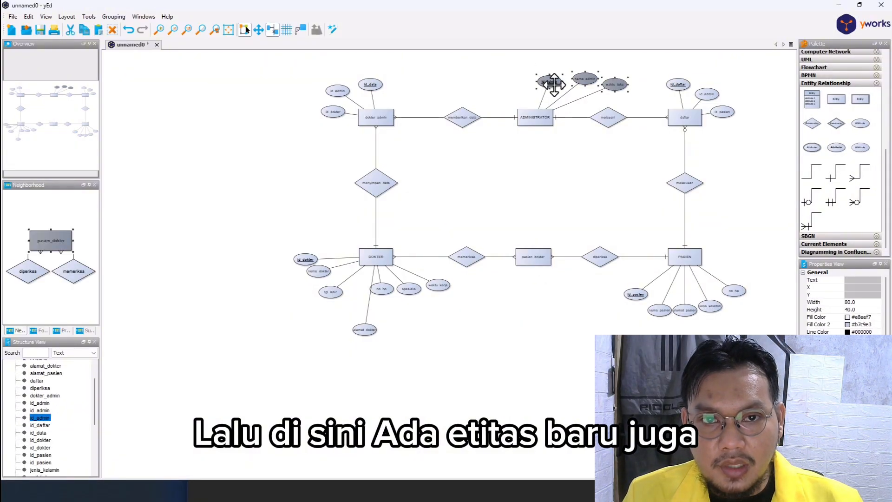
pyautogui.moveTo(584, 78); pyautogui.dragTo(547, 72)
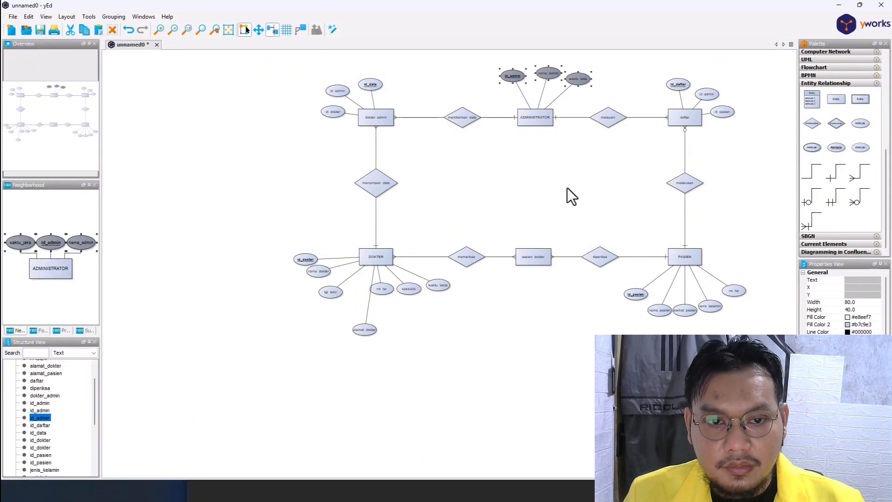
pyautogui.click(568, 187)
pyautogui.click(533, 262)
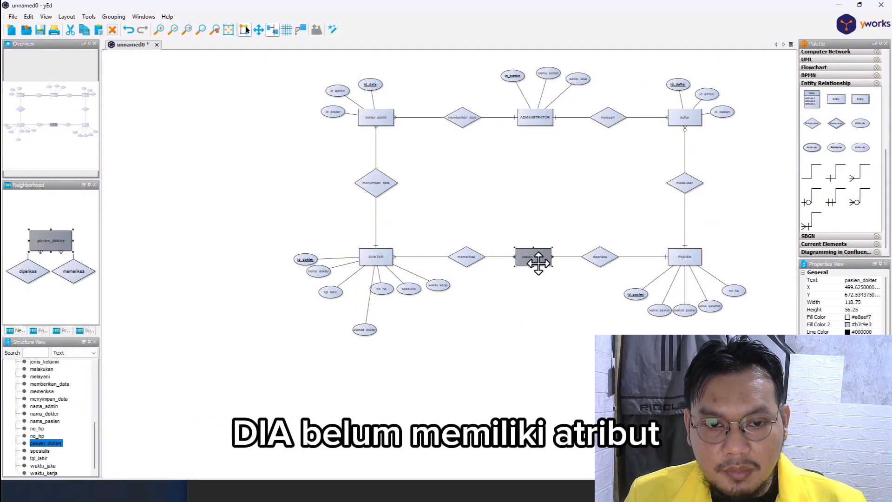
pyautogui.click(492, 322)
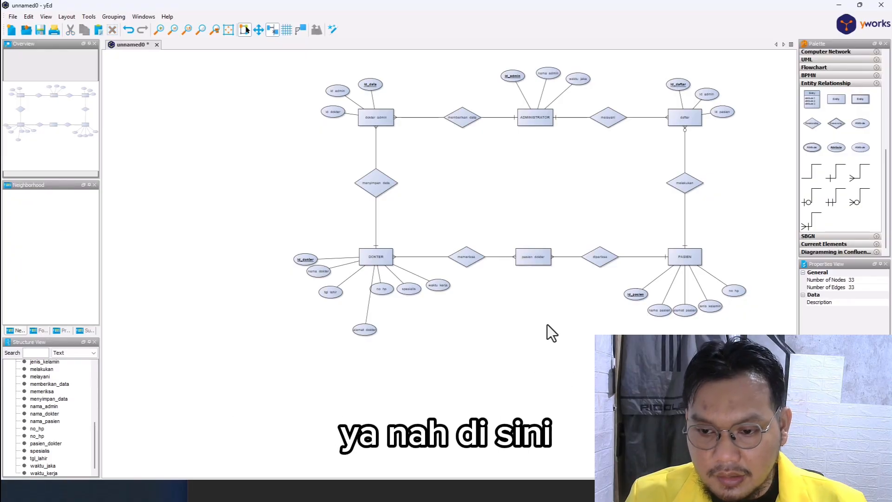
pyautogui.click(539, 250)
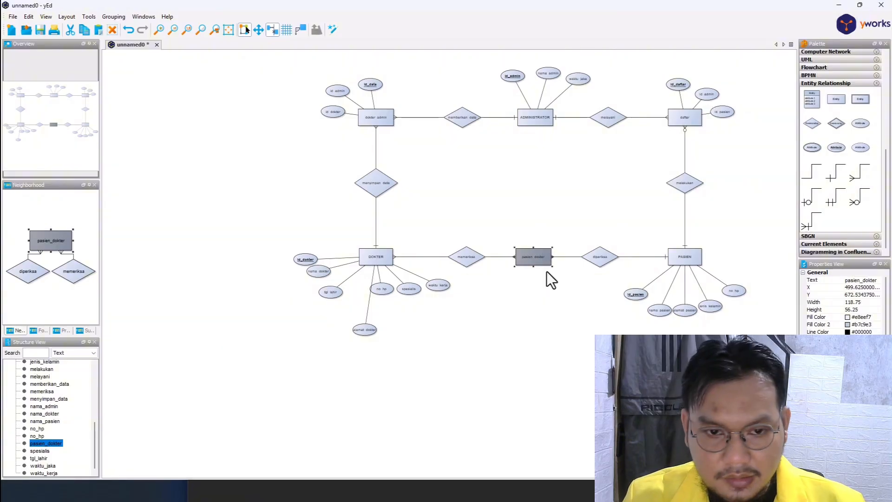
pyautogui.click(539, 294)
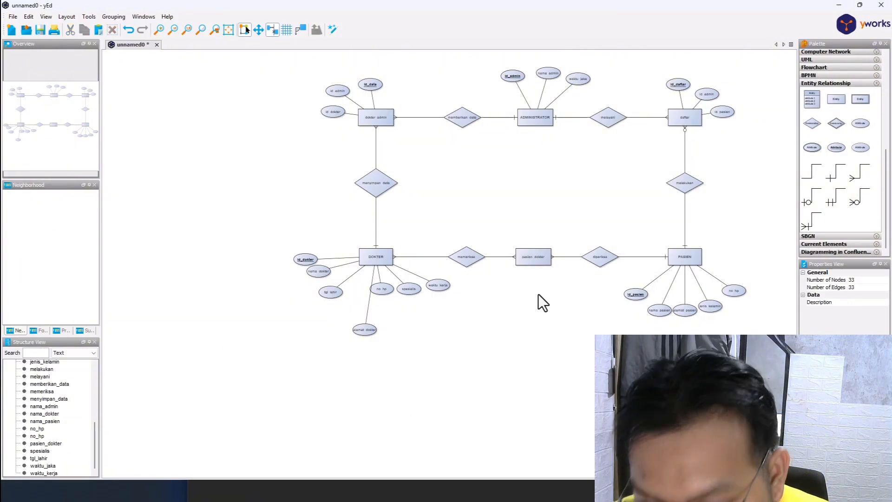
# Place an underlined key attribute above the pasien_dokter entity and connect it to the entity with a plain line
pyautogui.moveTo(813, 147); pyautogui.dragTo(524, 206)
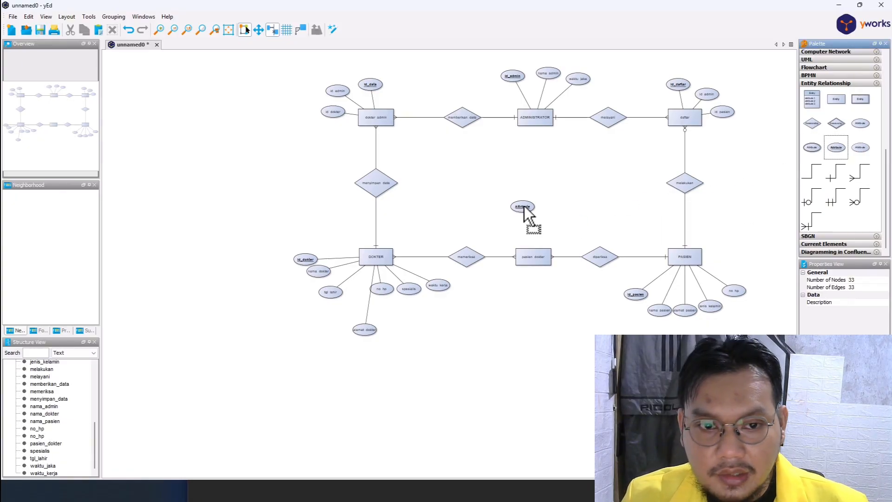
pyautogui.click(542, 256)
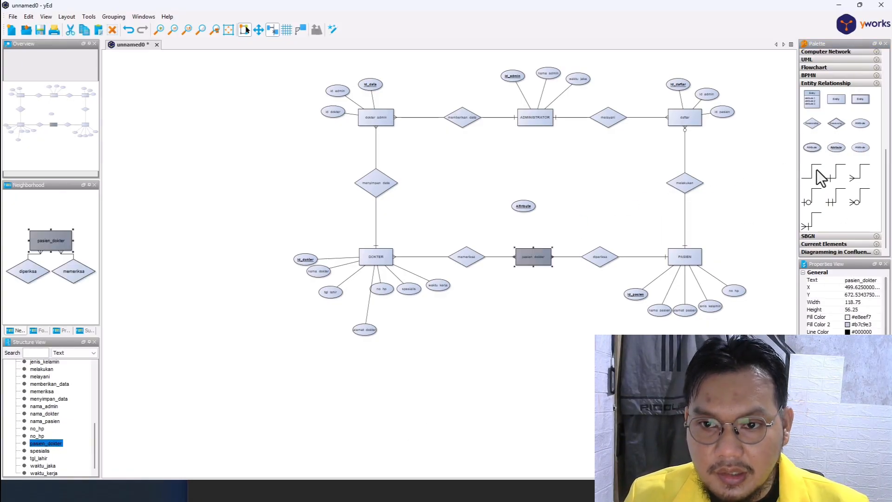
pyautogui.moveTo(832, 177); pyautogui.dragTo(538, 256)
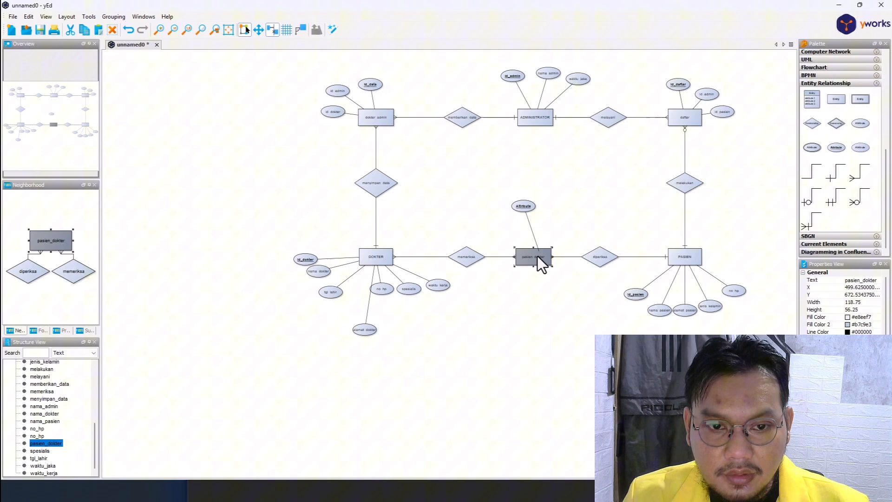
# Rename pasien_dokter's key attribute as id and move it to the upper left of the entity
pyautogui.click(524, 205)
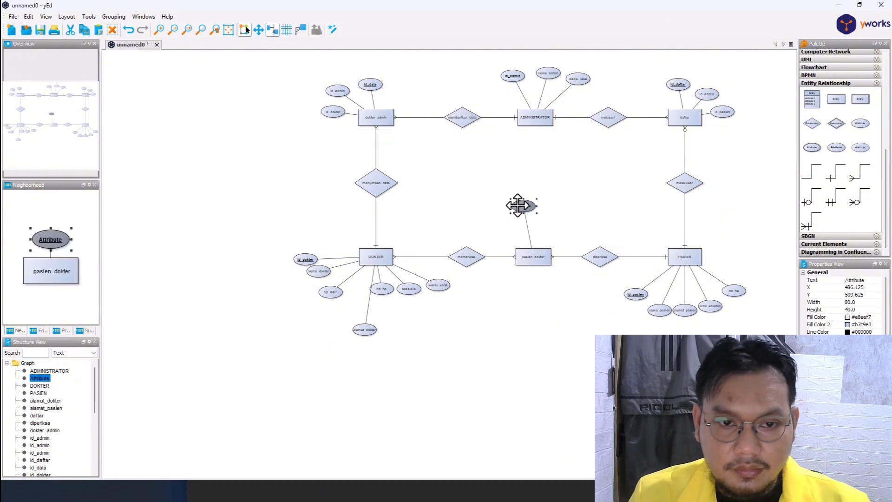
pyautogui.click(522, 206)
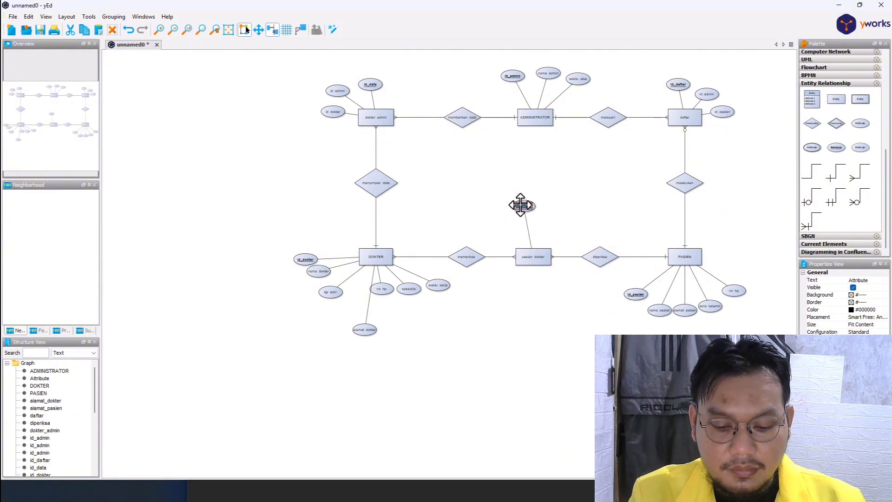
pyautogui.write('id')
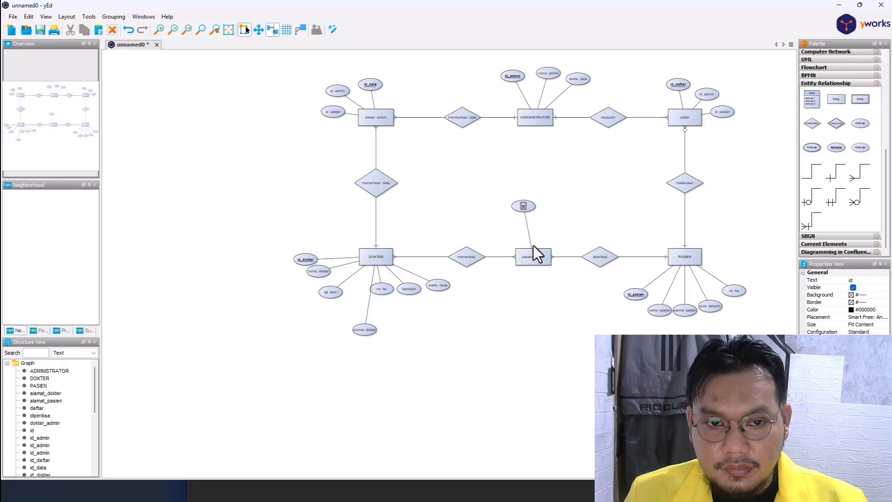
pyautogui.click(523, 205)
pyautogui.moveTo(524, 205); pyautogui.dragTo(496, 228)
pyautogui.click(546, 312)
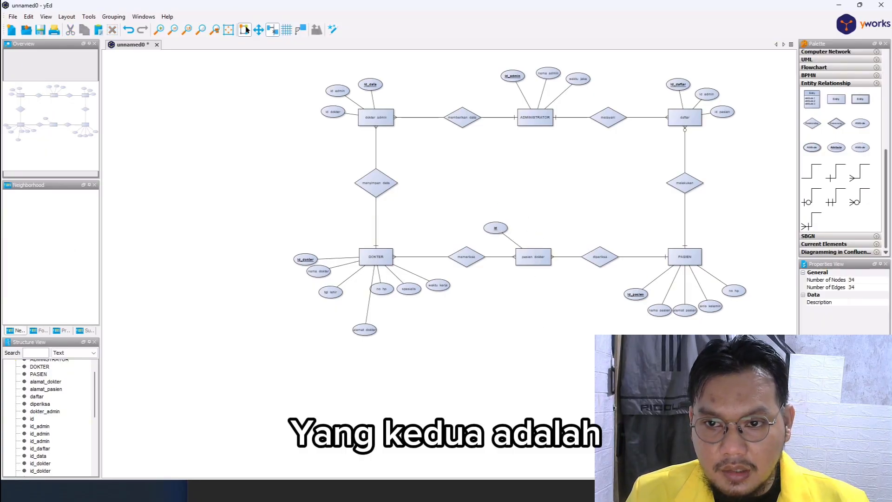
# Place a plain attribute directly above the pasien_dokter entity and name it id_dokter
pyautogui.moveTo(862, 129); pyautogui.dragTo(533, 209)
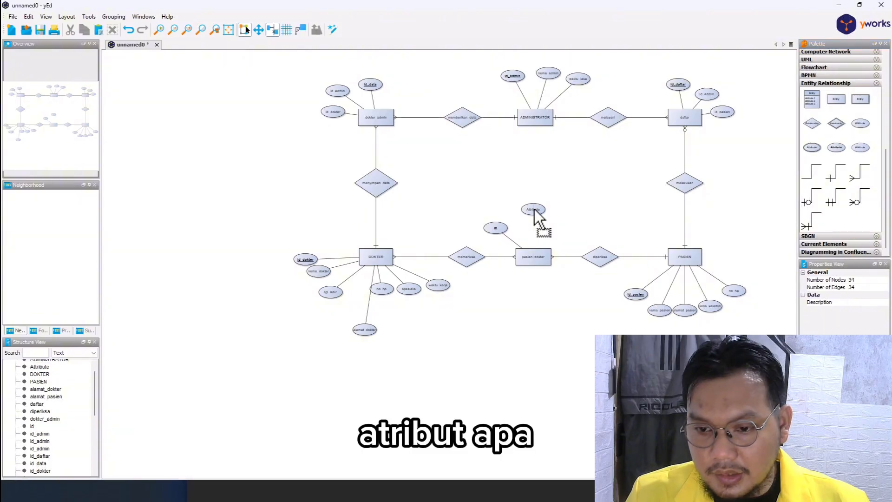
pyautogui.doubleClick(533, 211)
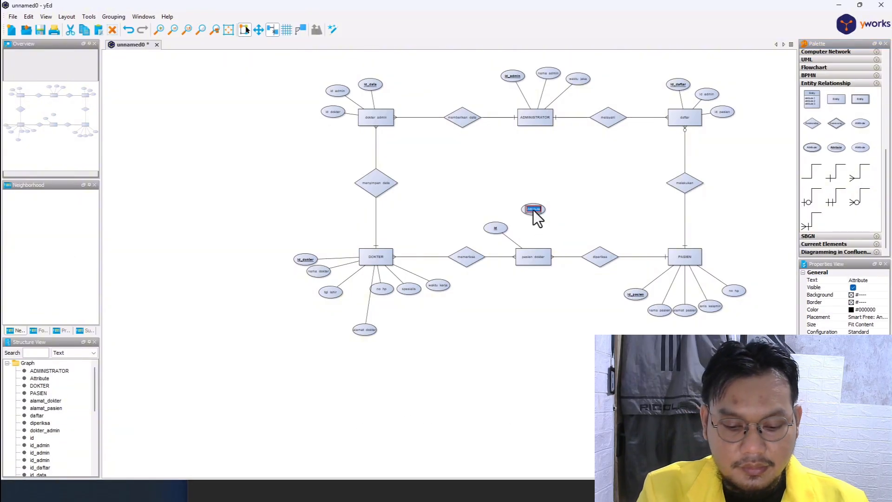
pyautogui.write('id_dokter')
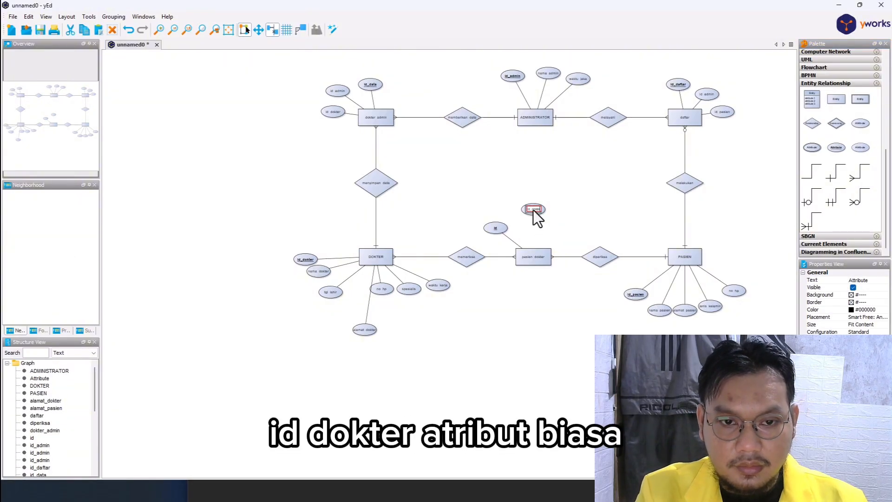
pyautogui.press('Return')
pyautogui.click(576, 184)
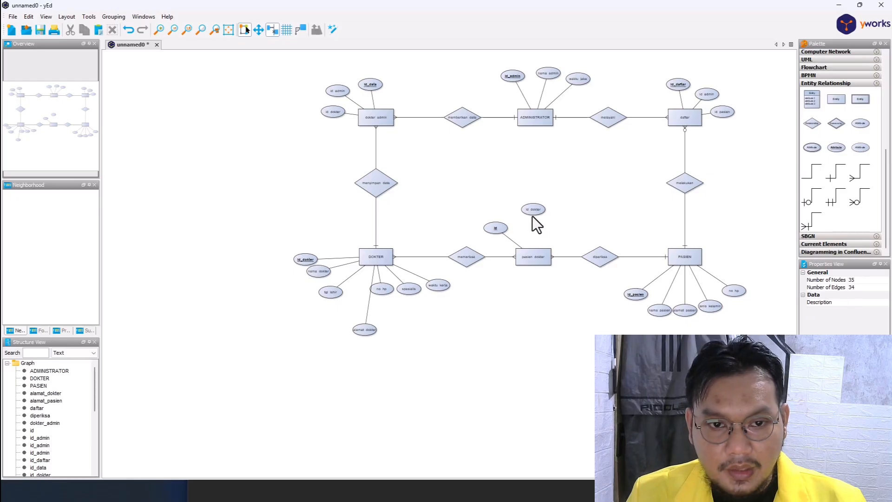
# Place a copy of the id_dokter attribute at the upper right of pasien_dokter and rename it id_pasien
pyautogui.click(533, 210)
pyautogui.moveTo(533, 211); pyautogui.dragTo(567, 224)
pyautogui.click(567, 223)
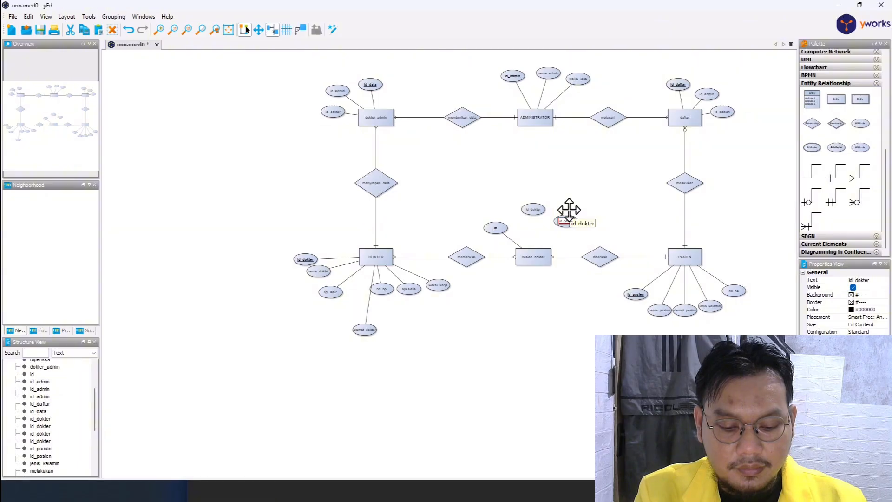
pyautogui.press('Return')
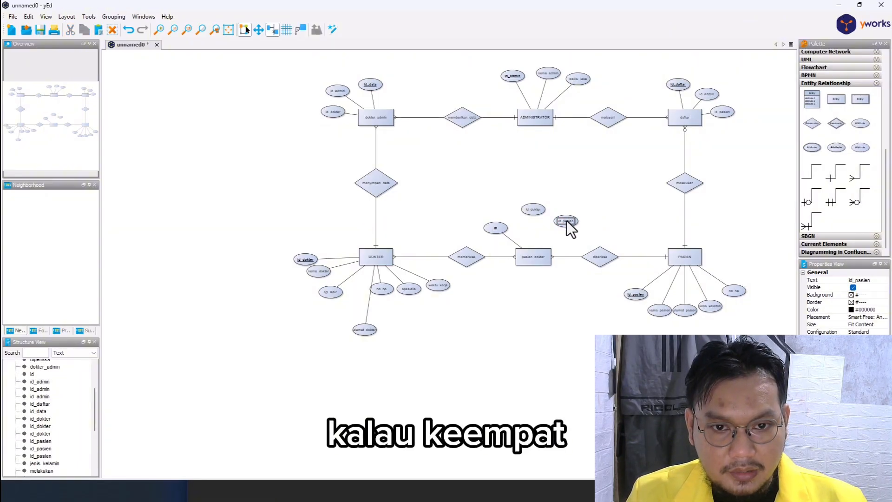
pyautogui.click(599, 188)
# Place a copy of the id_pasien attribute at the lower left of pasien_dokter and rename it waktu_diperiksa
pyautogui.click(567, 222)
pyautogui.hotkey('ctrl', 'c')
pyautogui.hotkey('ctrl', 'v')
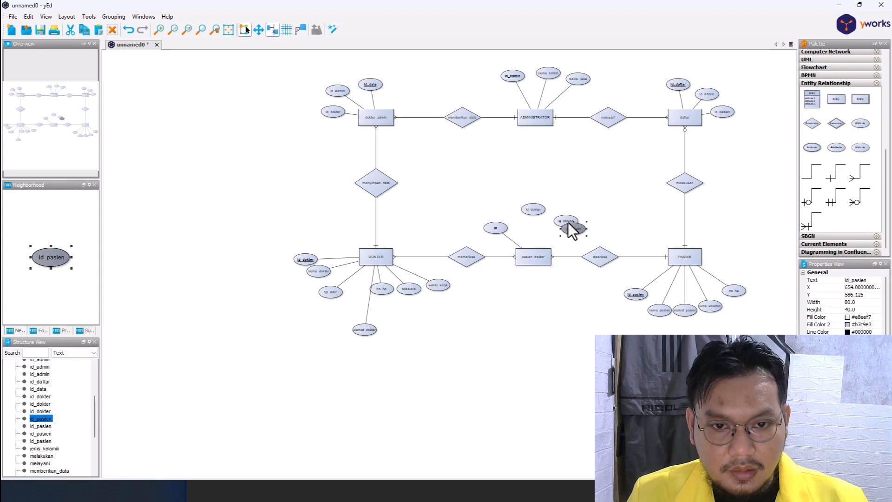
pyautogui.moveTo(574, 229); pyautogui.dragTo(512, 287)
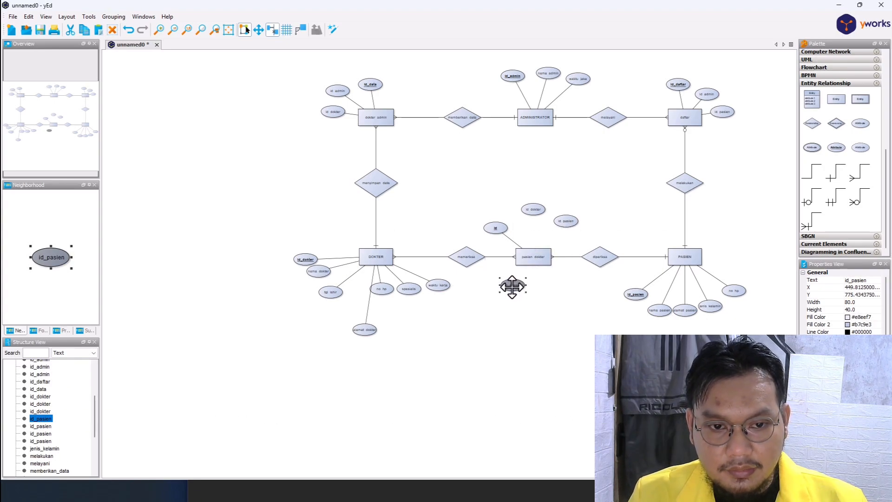
pyautogui.doubleClick(513, 285)
pyautogui.write('wak')
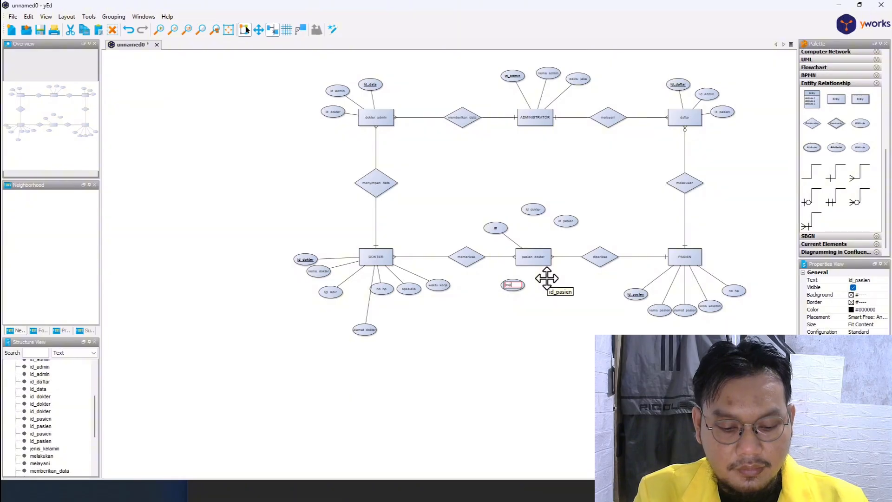
pyautogui.write('tu_diperiksa')
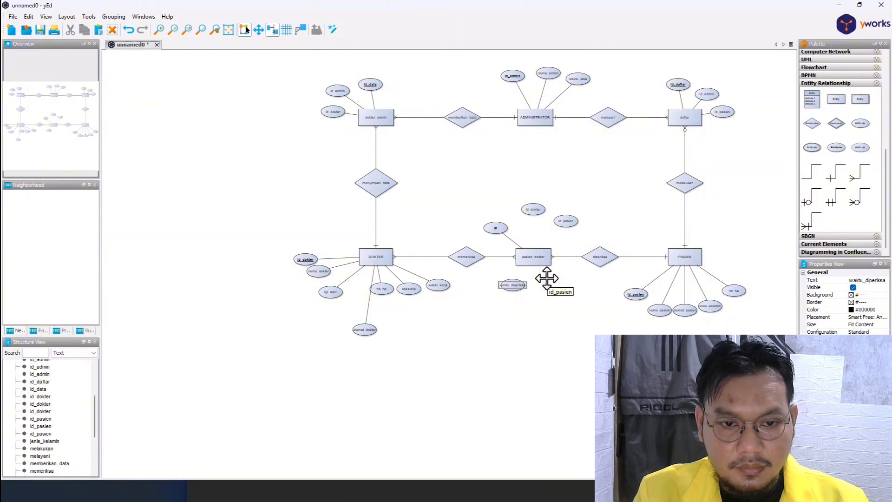
pyautogui.press('Return')
# Widen the waktu_diperiksa attribute to fit its text and place a copy to its right below pasien_dokter
pyautogui.click(517, 287)
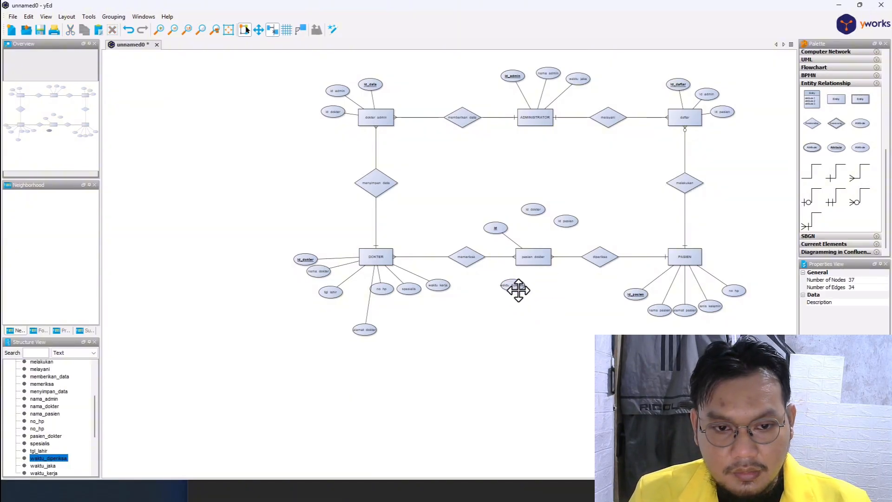
pyautogui.moveTo(526, 290); pyautogui.dragTo(564, 286)
pyautogui.hotkey('ctrl', 'c')
pyautogui.hotkey('ctrl', 'v')
pyautogui.click(513, 280)
pyautogui.click(557, 298)
# Rename the right-hand waktu_diperiksa copy as resep
pyautogui.click(550, 280)
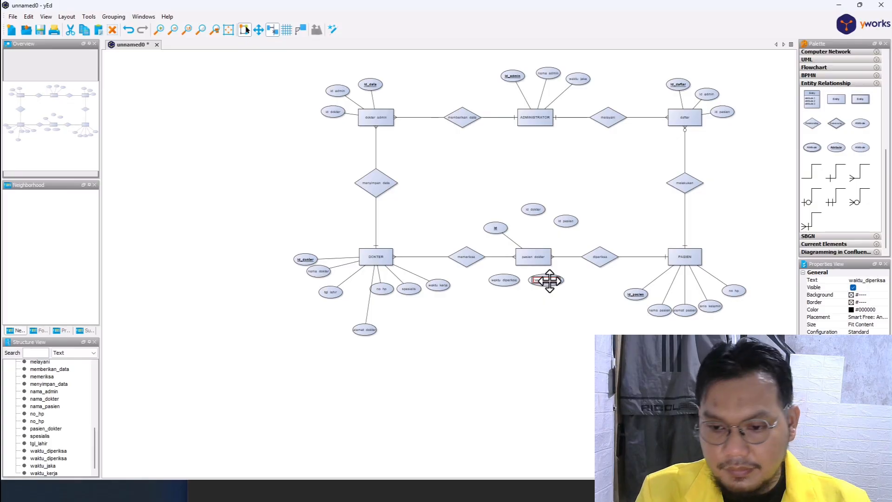
pyautogui.doubleClick(550, 280)
pyautogui.write('resep')
pyautogui.press('Return')
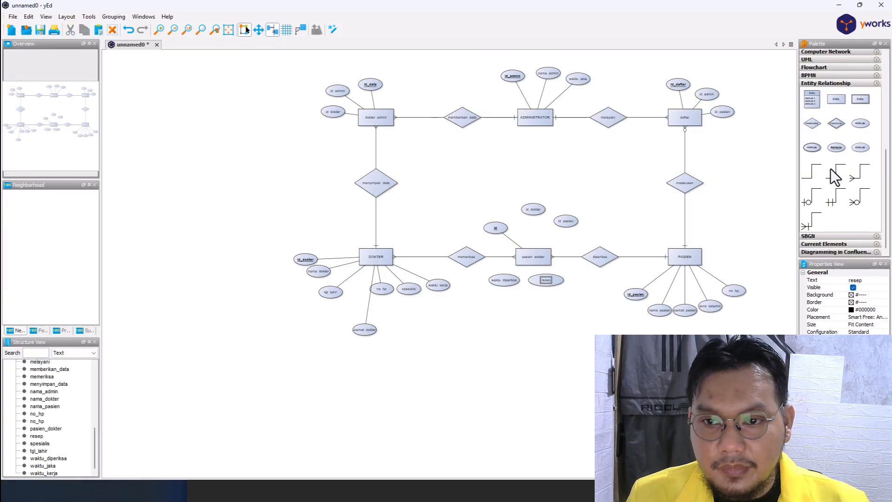
# Connect the id_dokter, id_pasien, resep and waktu_diperiksa attributes to the pasien_dokter entity with plain lines
pyautogui.moveTo(812, 172); pyautogui.dragTo(534, 209)
pyautogui.click(537, 261)
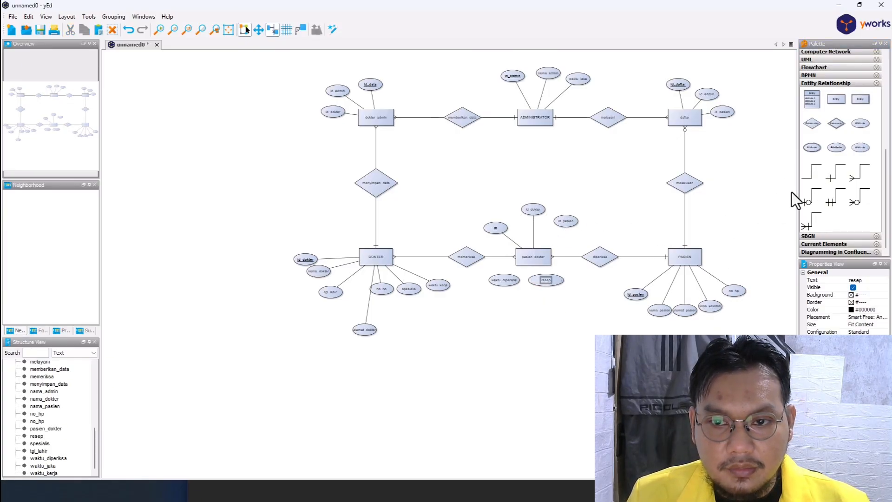
pyautogui.moveTo(819, 177); pyautogui.dragTo(572, 218)
pyautogui.click(534, 256)
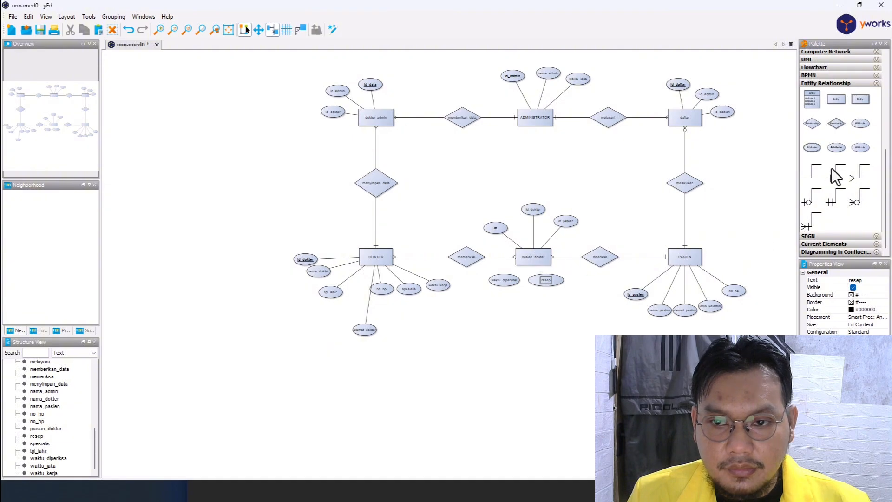
pyautogui.moveTo(833, 175); pyautogui.dragTo(538, 279)
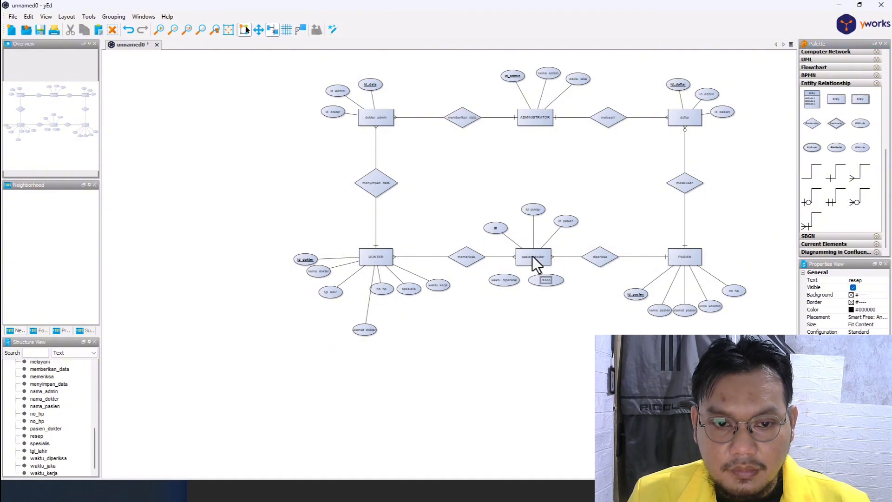
pyautogui.moveTo(826, 169); pyautogui.dragTo(503, 279)
pyautogui.click(536, 257)
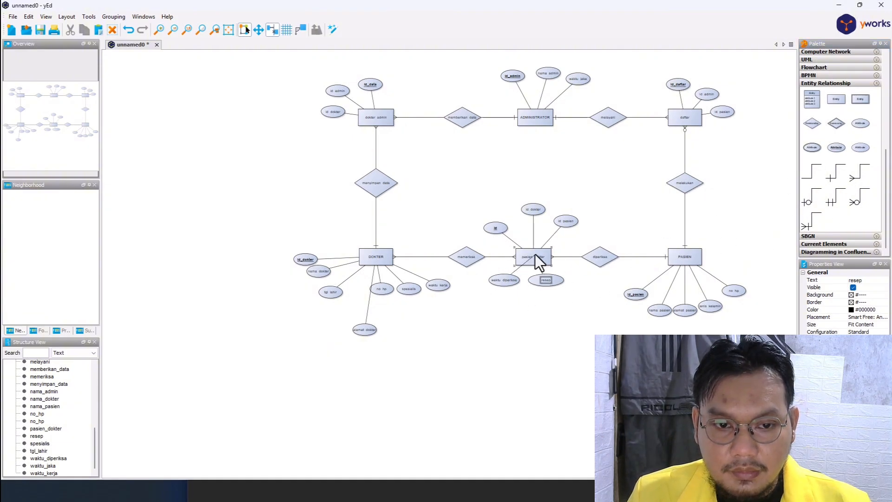
pyautogui.click(553, 314)
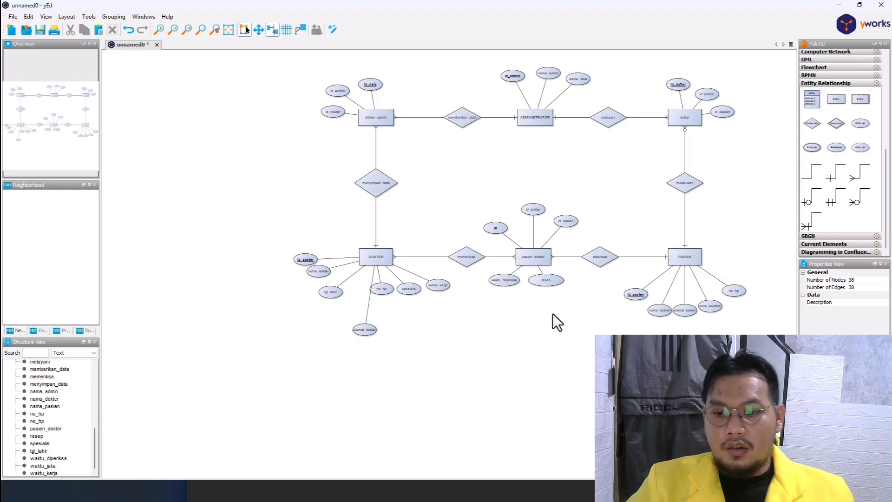